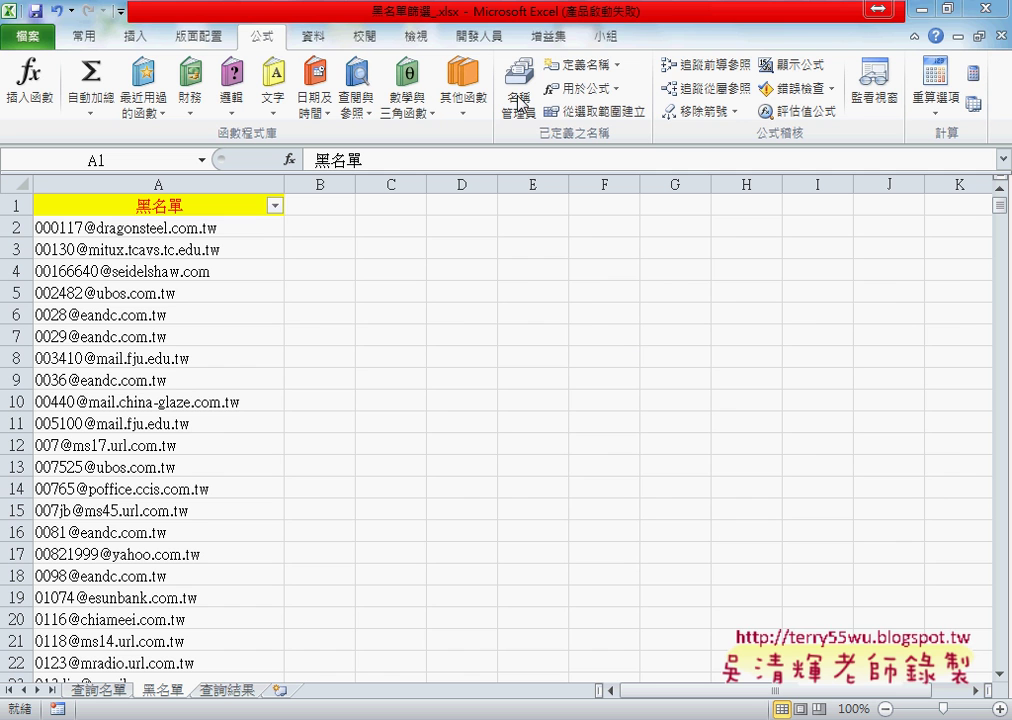
- Open Name Manager and check that 黑名單 refers to =黑名單!$A$2:$A$22223
left_click(523, 118)
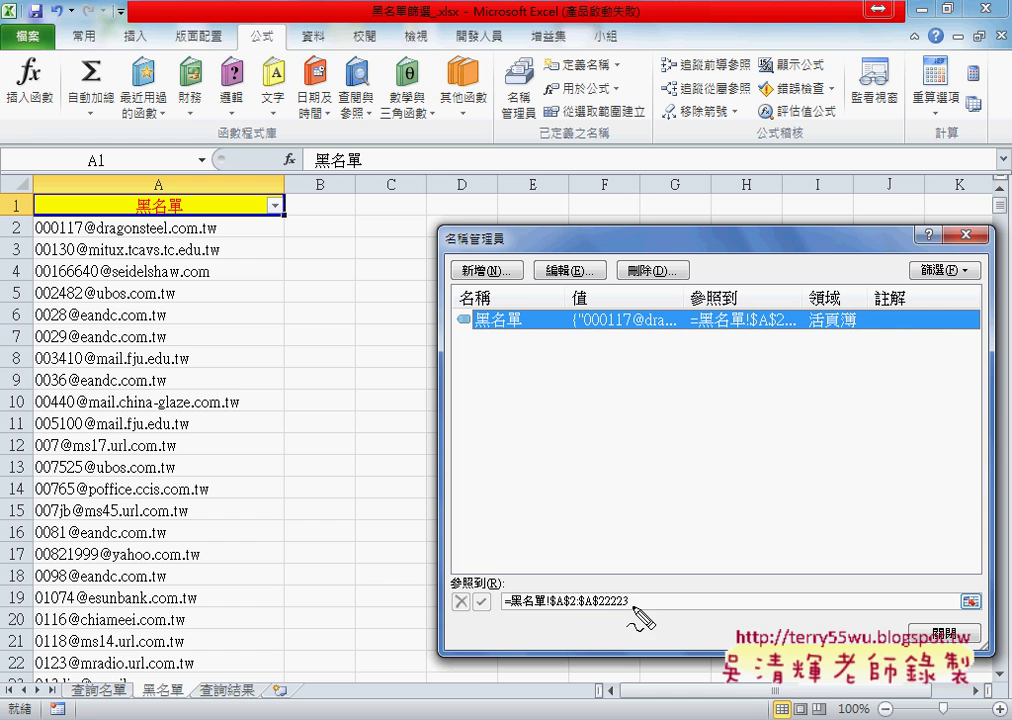
mouse_move(519, 340)
left_mouse_down()
mouse_move(458, 316)
mouse_move(528, 336)
left_mouse_up()
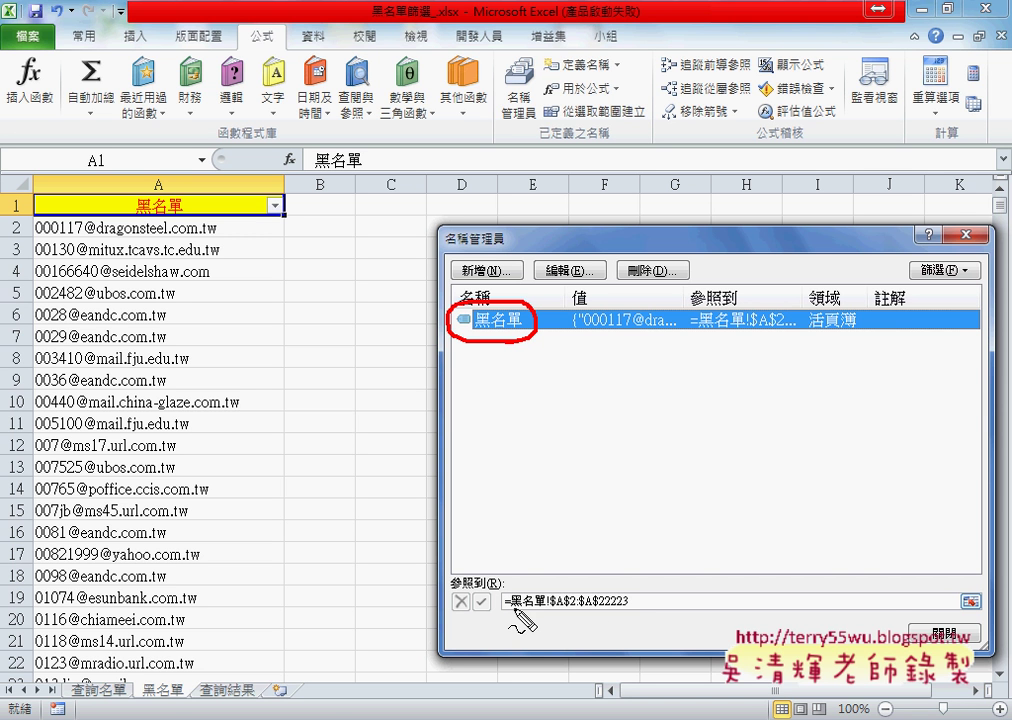
left_click_drag(512, 609, 621, 614)
left_click_drag(145, 701, 198, 699)
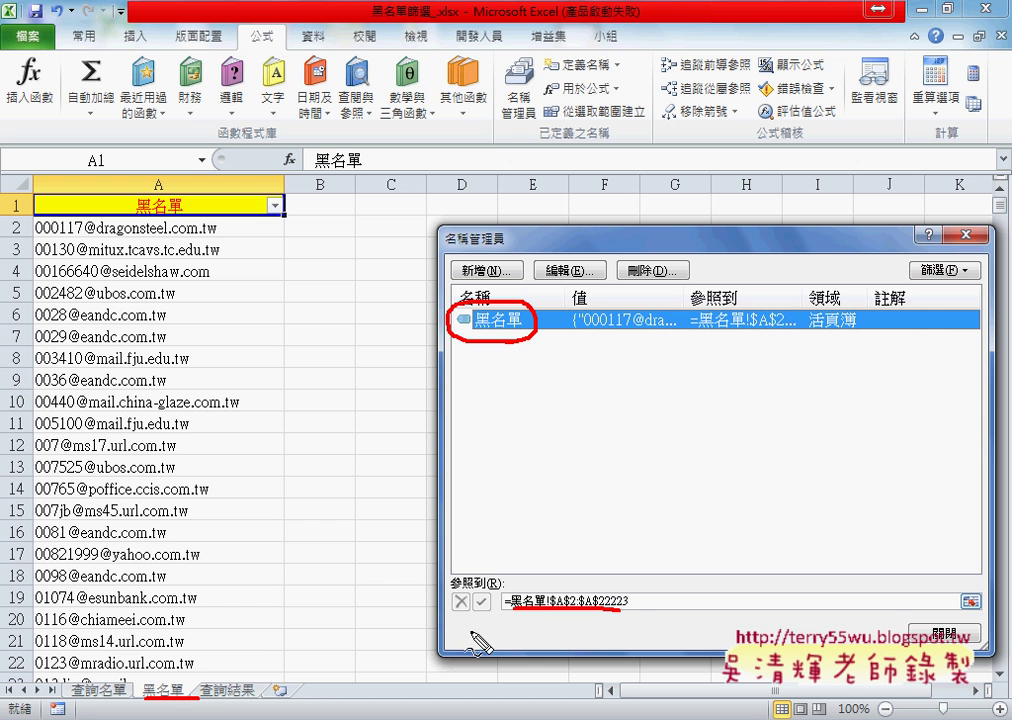
left_click_drag(563, 612, 628, 614)
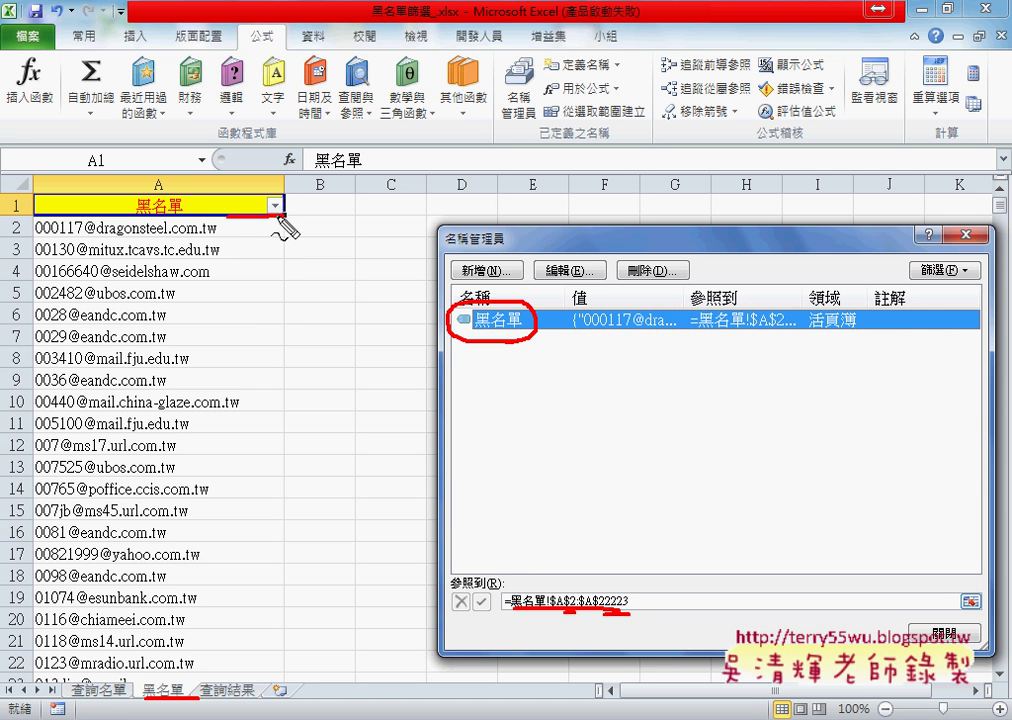
mouse_move(278, 214)
left_mouse_down()
mouse_move(262, 283)
mouse_move(281, 287)
left_mouse_up()
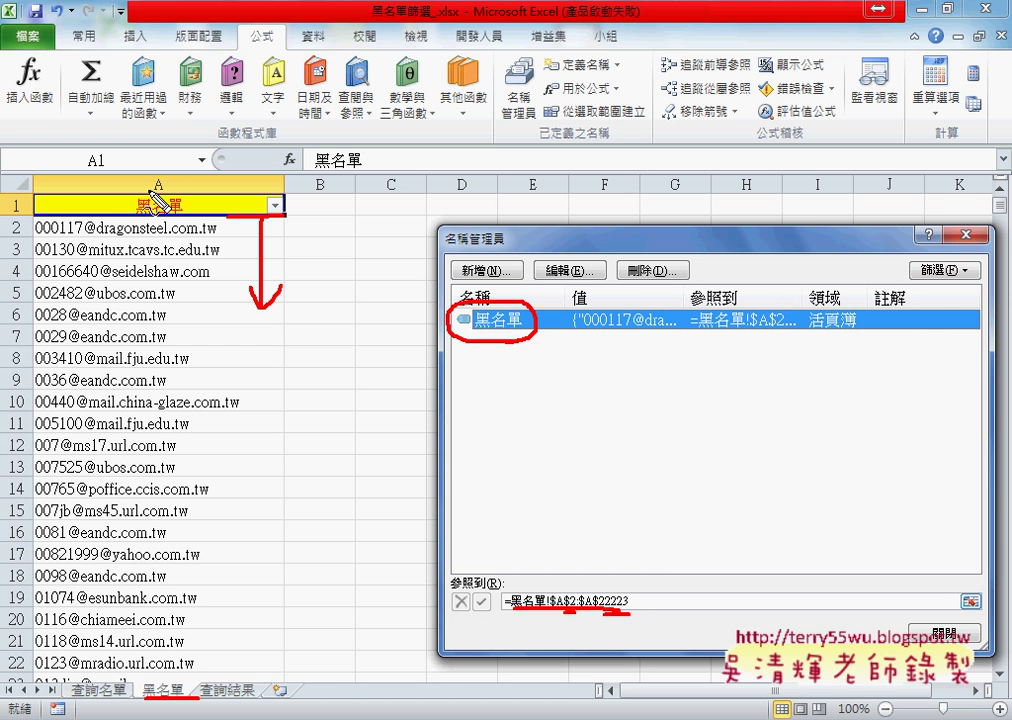
key("Escape")
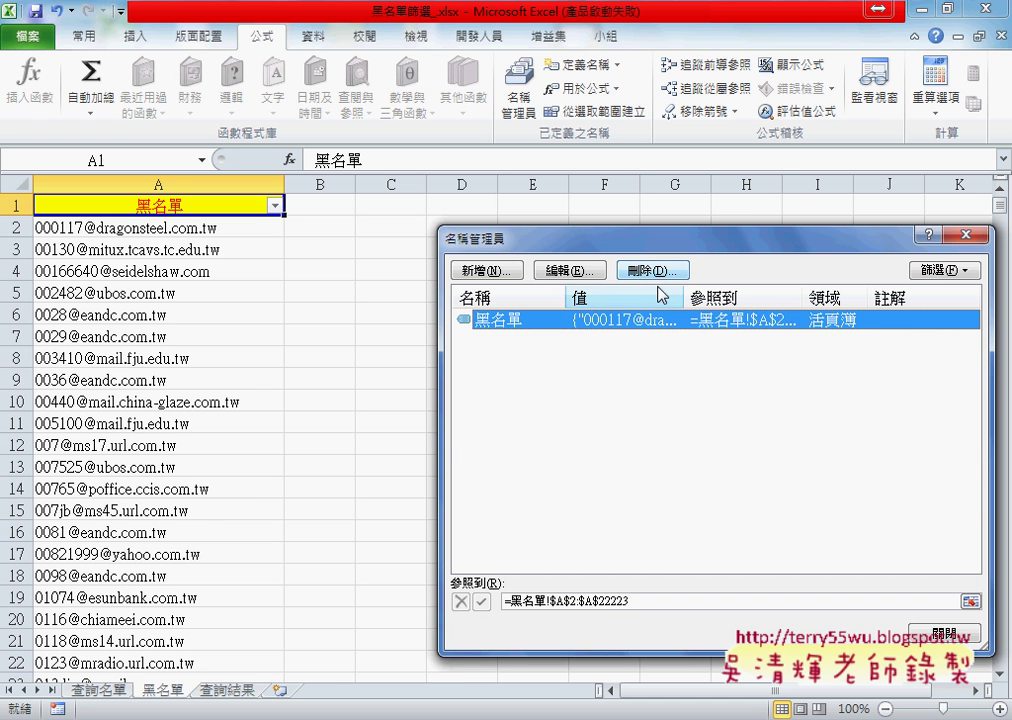
- Delete the 黑名單 defined name and close Name Manager
left_click(655, 271)
left_click(467, 416)
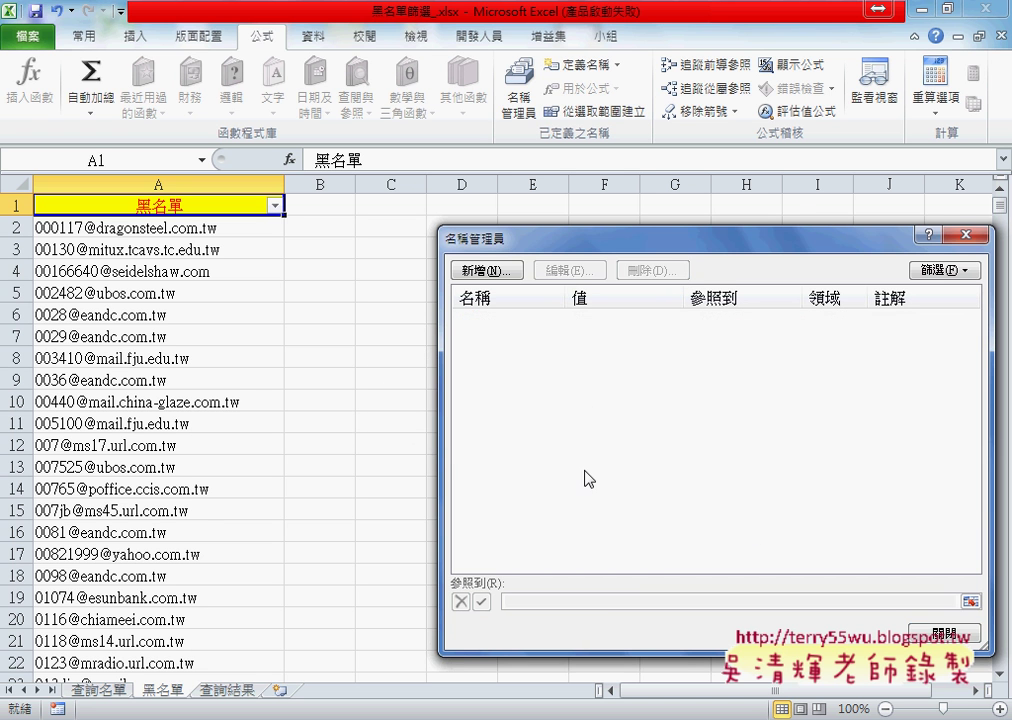
left_click(944, 633)
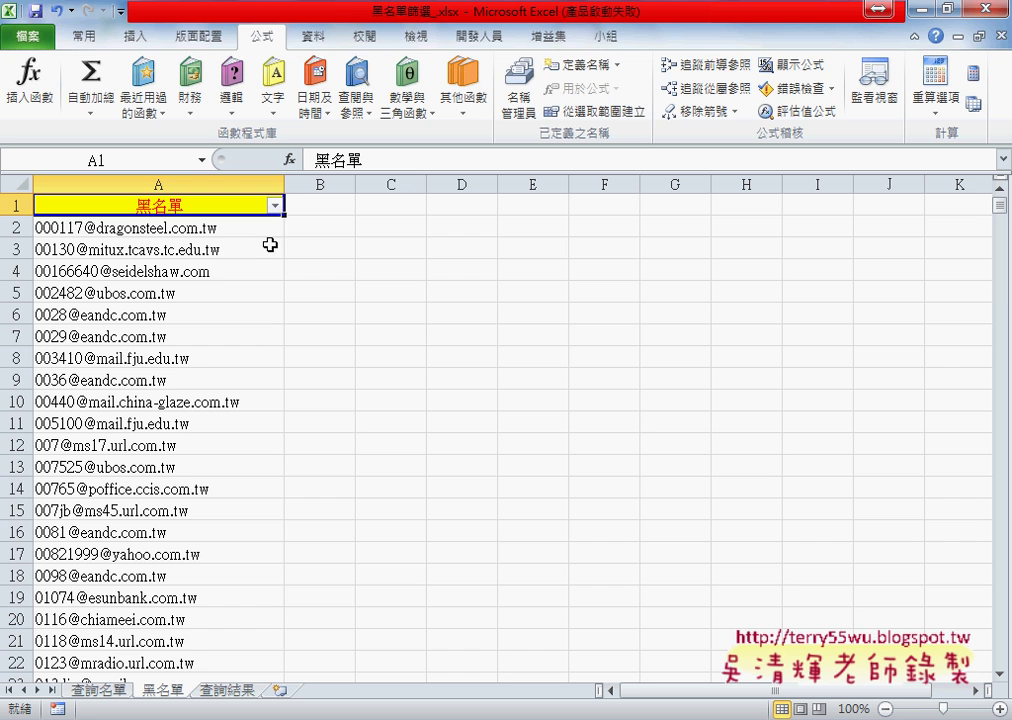
- Turn off the column A filter, leave the 黑名單 header in A1 unchanged, and select A2
left_click(310, 45)
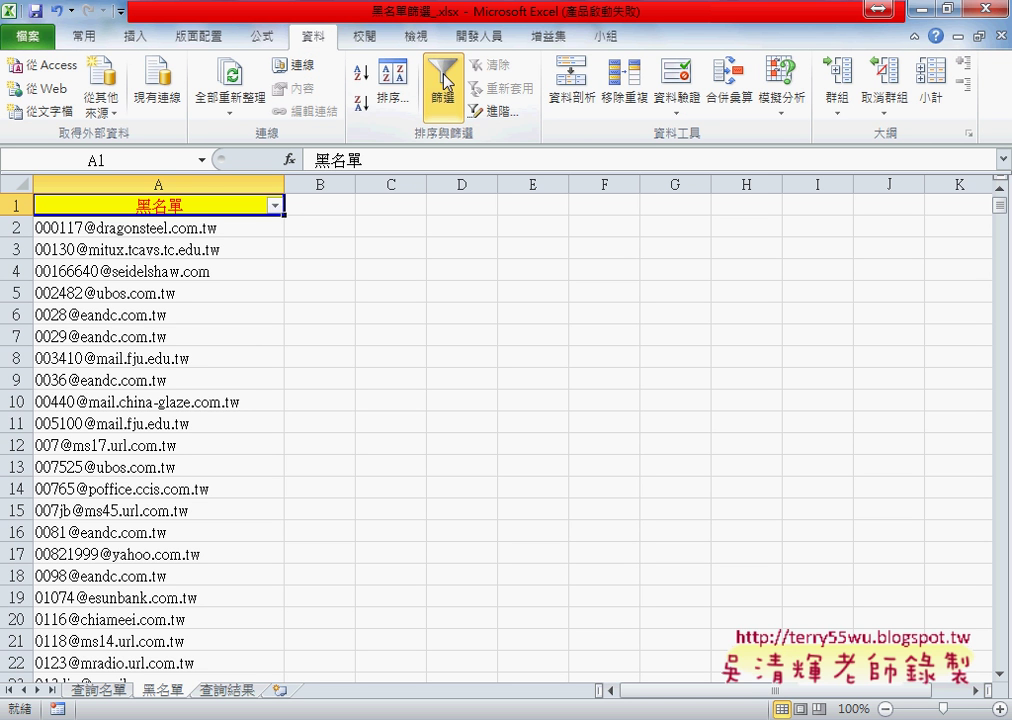
left_click(443, 85)
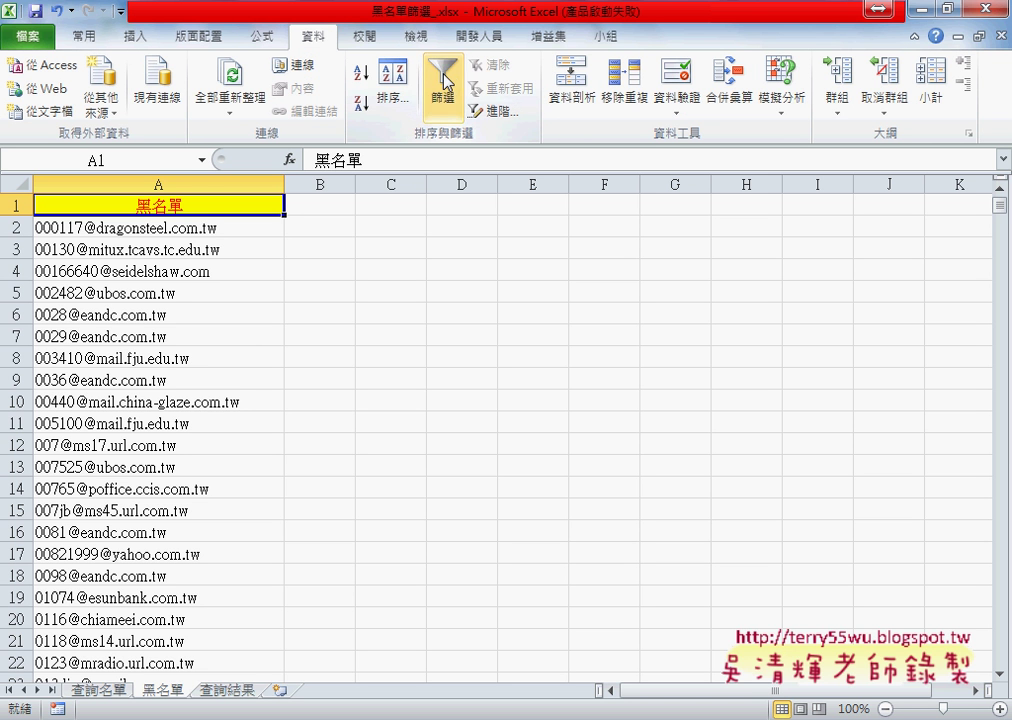
left_click(185, 232)
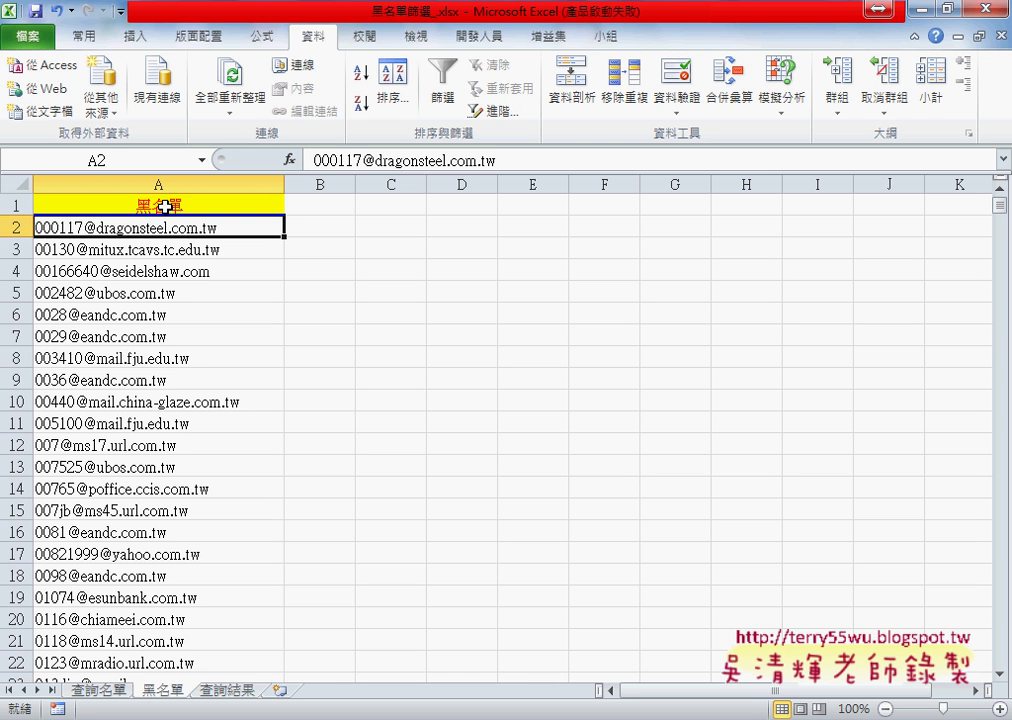
double_click(190, 205)
left_click_drag(186, 205, 132, 203)
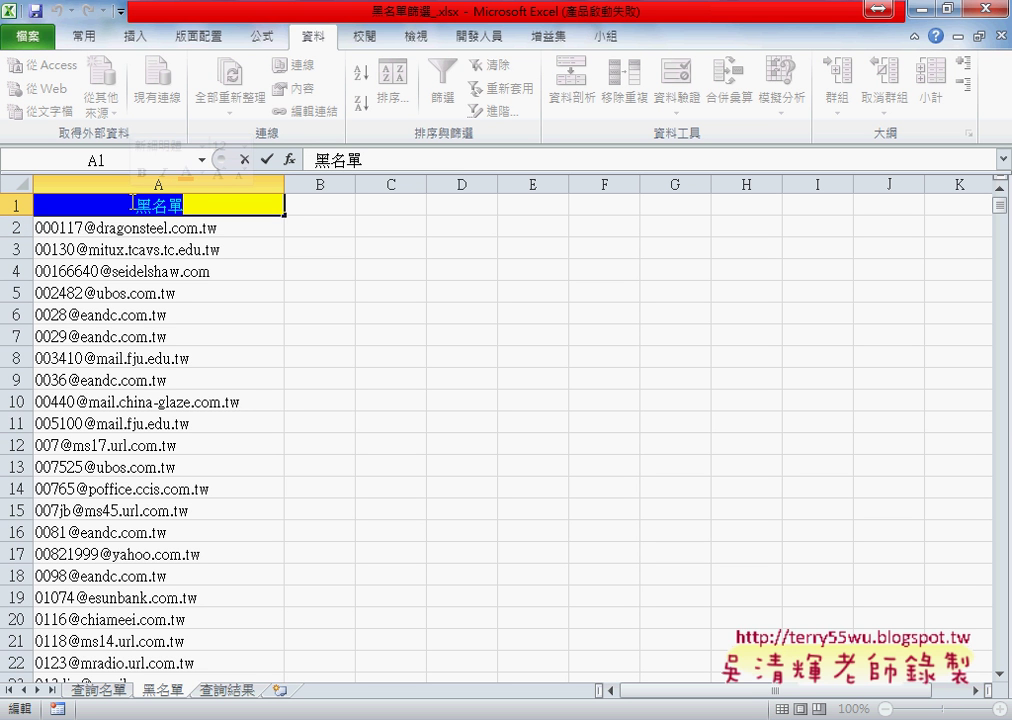
left_click(266, 159)
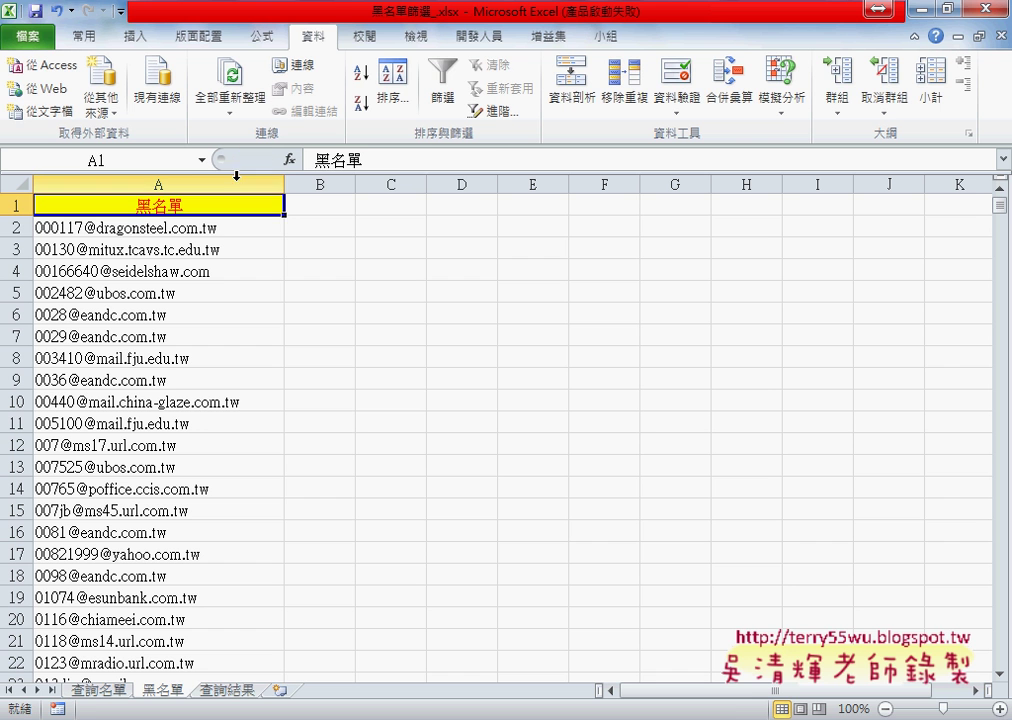
left_click(193, 228)
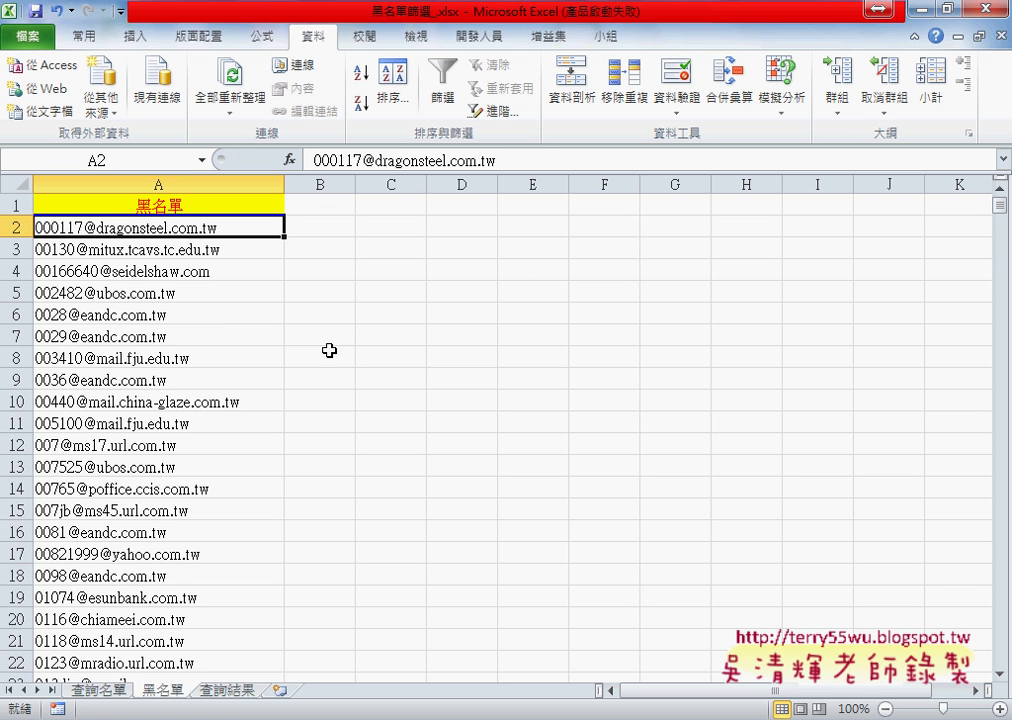
- Try extending the selection down the email column, then return to the top of the sheet
mouse_move(272, 226)
left_mouse_down()
mouse_move(215, 385)
mouse_move(282, 666)
left_mouse_up()
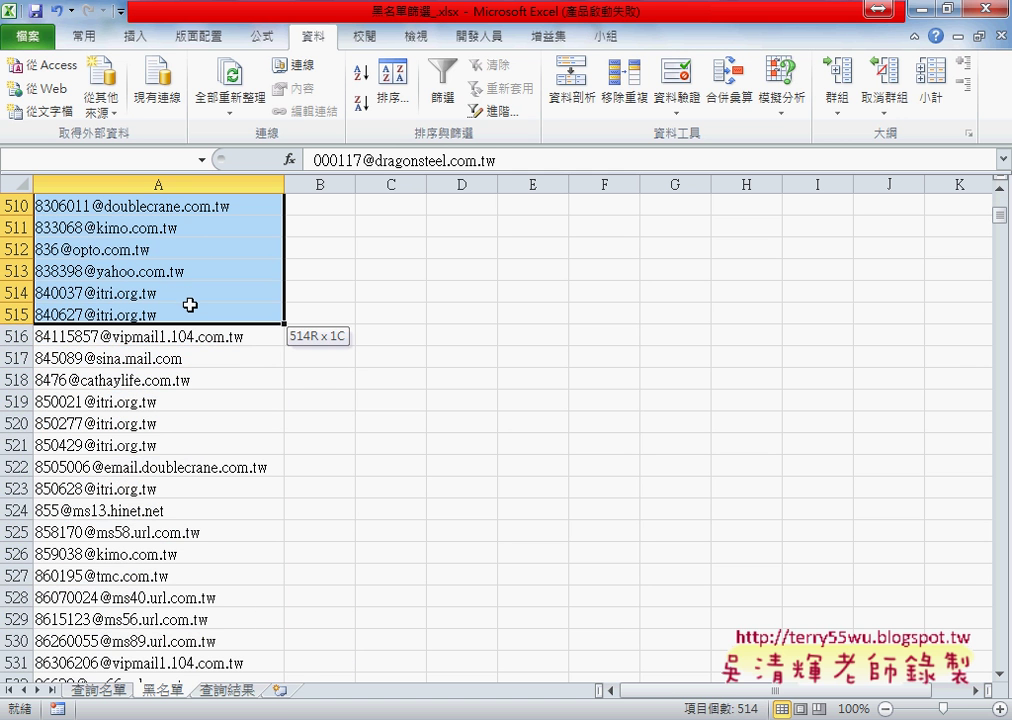
mouse_move(282, 666)
left_mouse_down()
mouse_move(189, 304)
mouse_move(188, 223)
left_mouse_up()
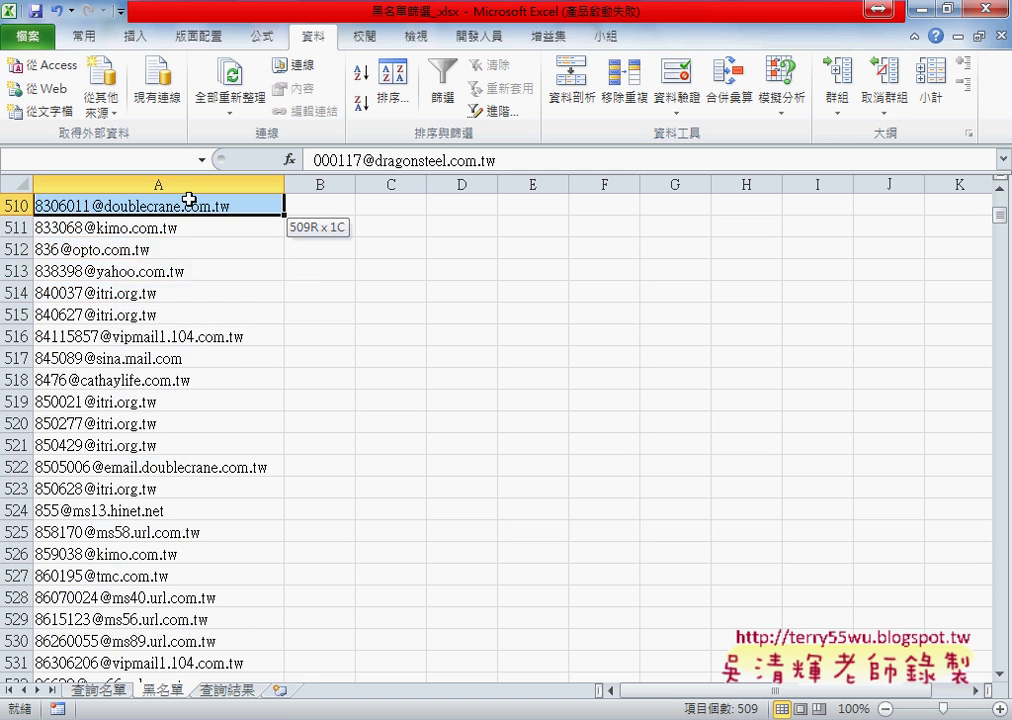
scroll(188, 223, "up", 11)
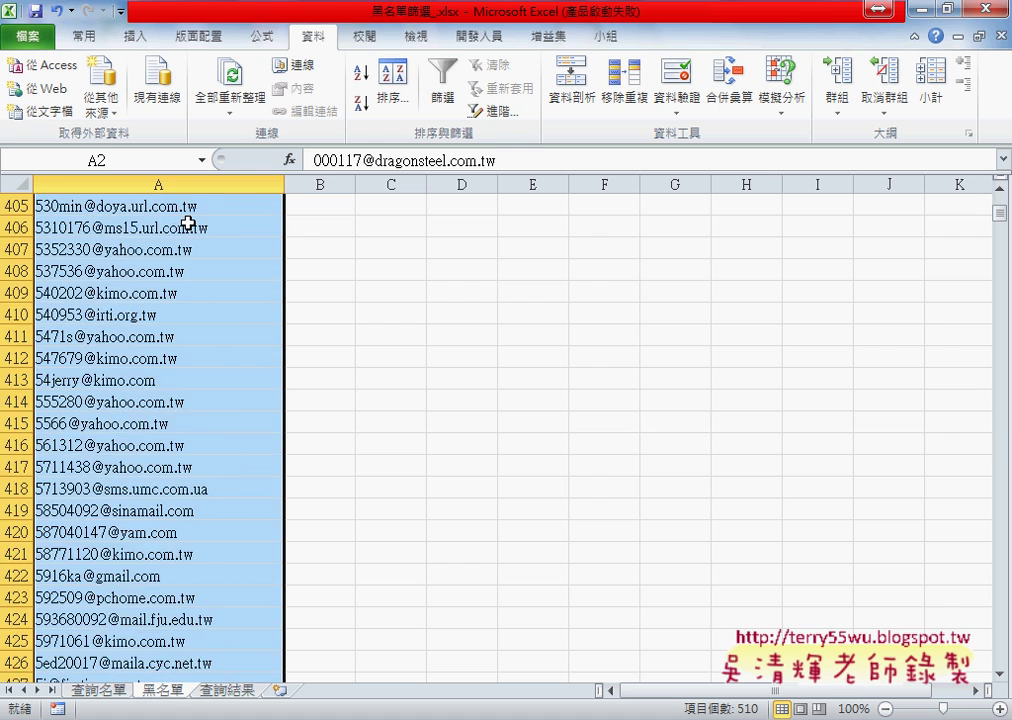
scroll(188, 223, "up", 11)
scroll(188, 223, "up", 5)
scroll(188, 223, "up", 11)
scroll(188, 223, "up", 11)
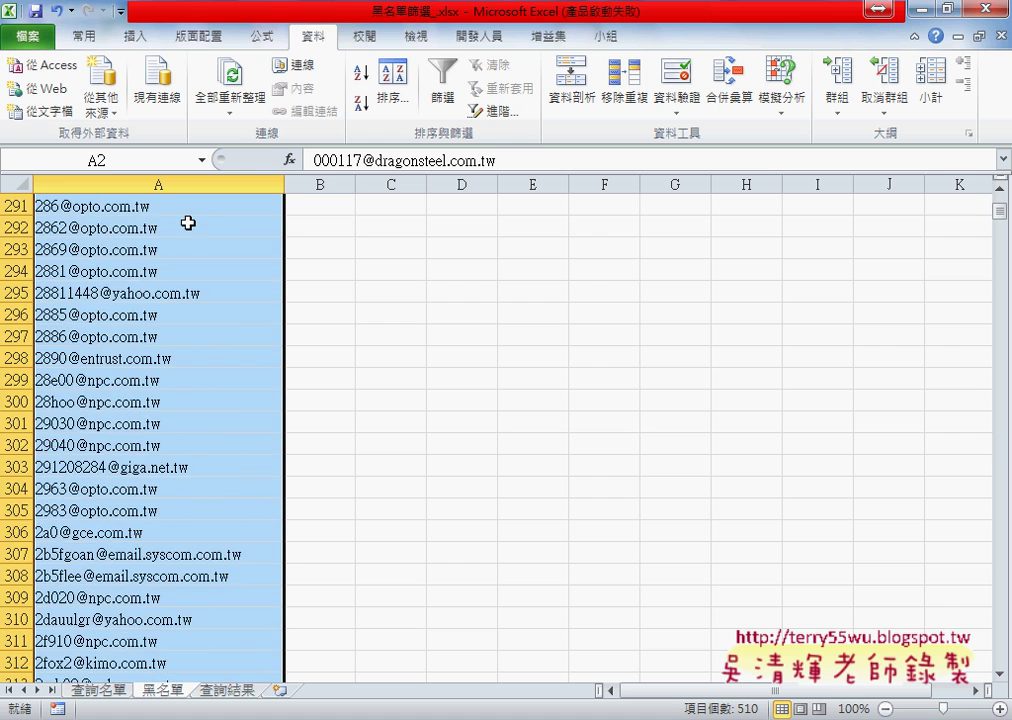
scroll(188, 223, "up", 11)
key("ctrl+Home")
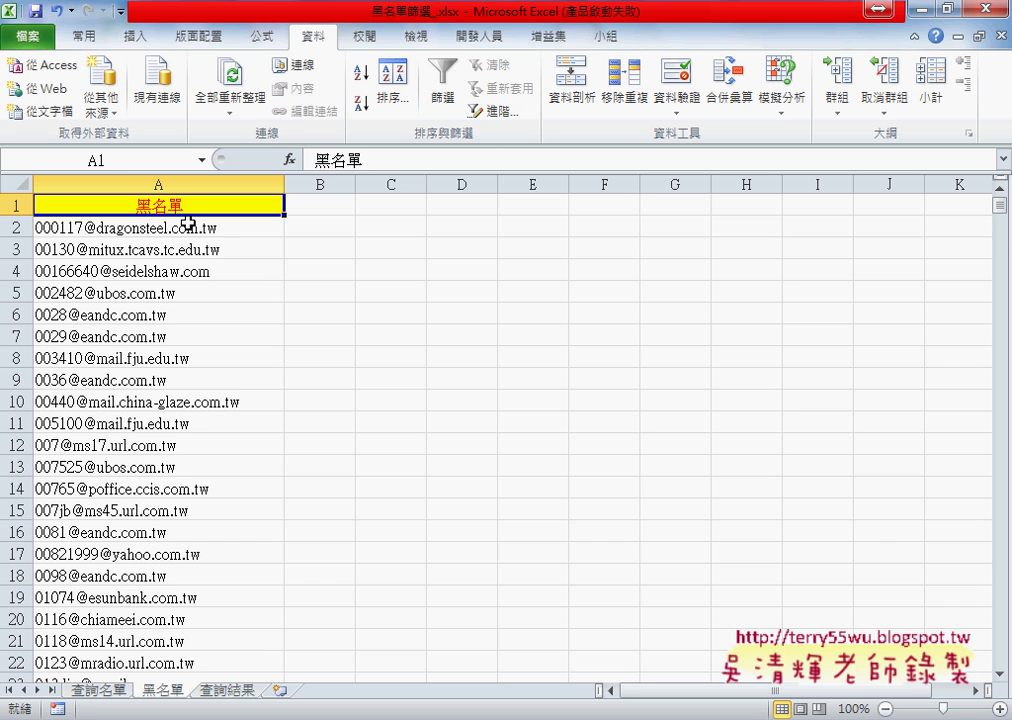
- Select A2:A22223 with Ctrl+Shift+Down and name it 黑名單 in the Name Box
left_click(188, 225)
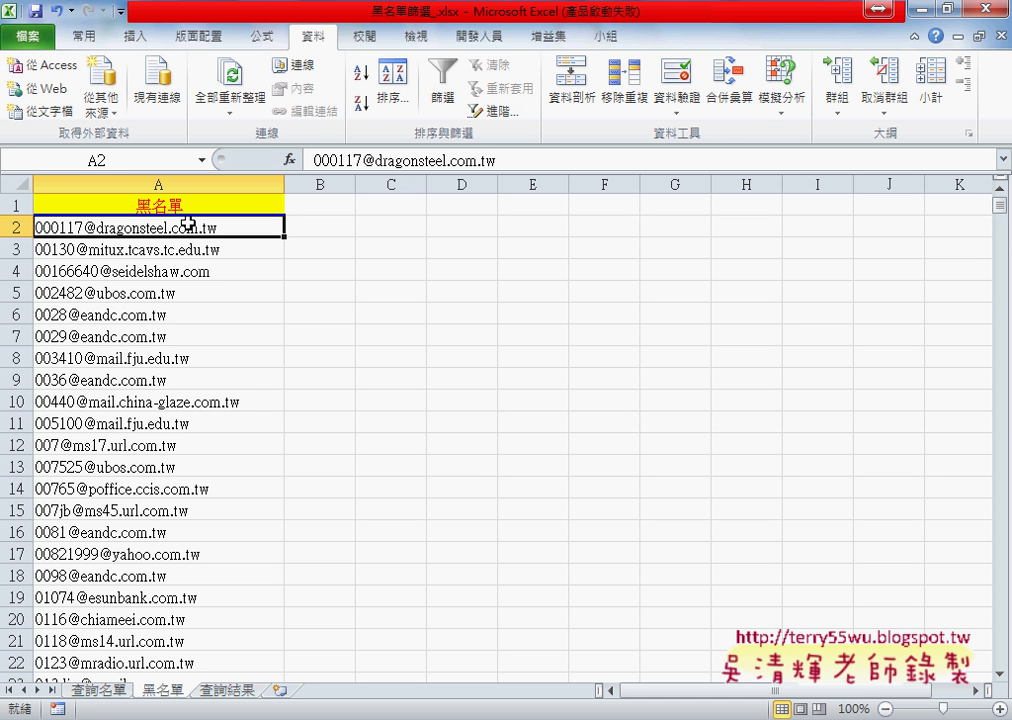
key("ctrl+shift+Down")
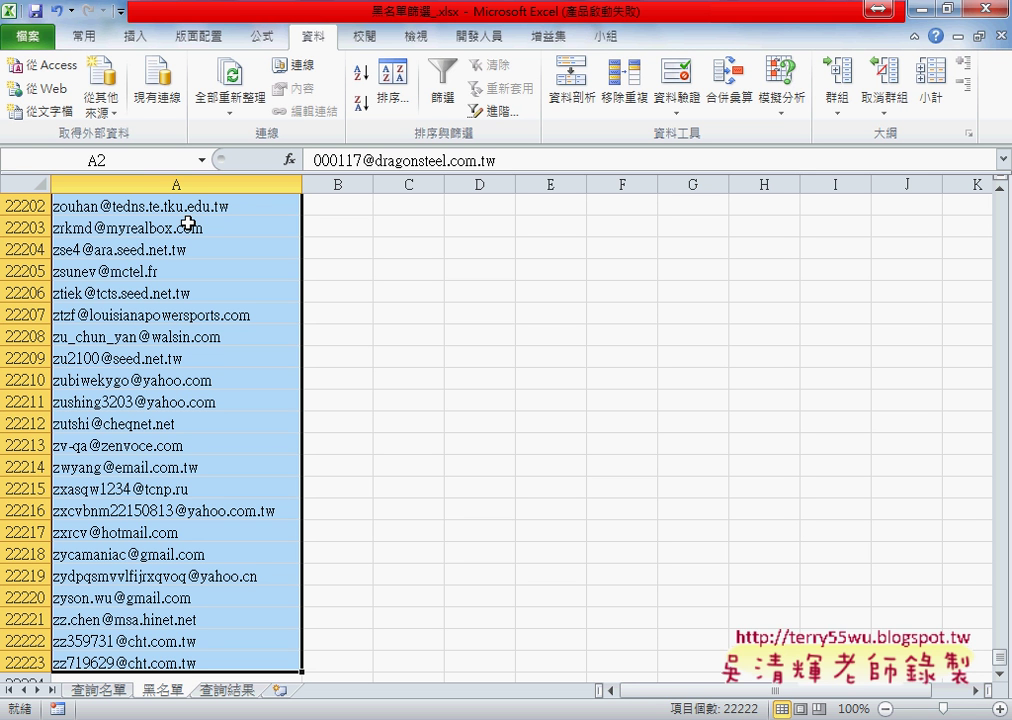
left_click(118, 162)
type("黑名單")
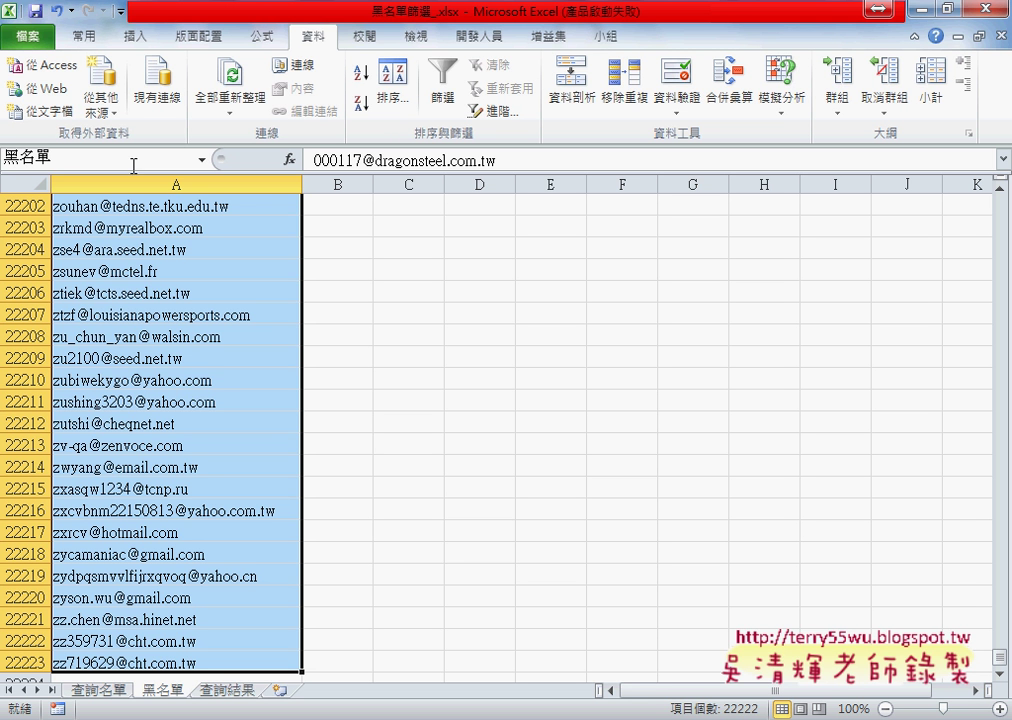
left_click(258, 38)
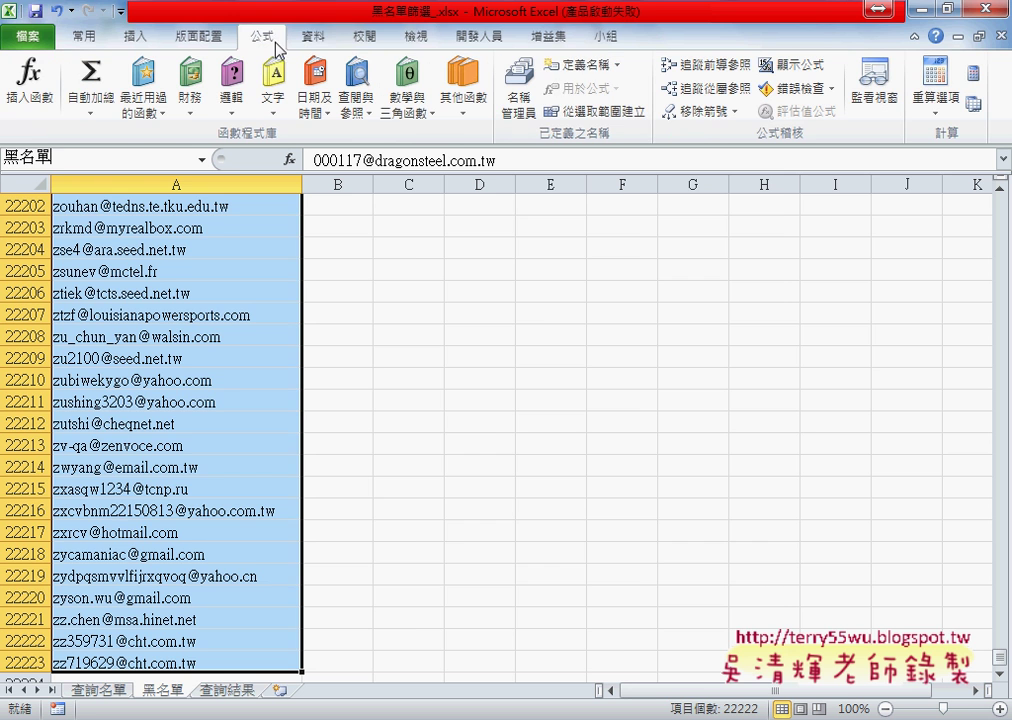
left_click(565, 64)
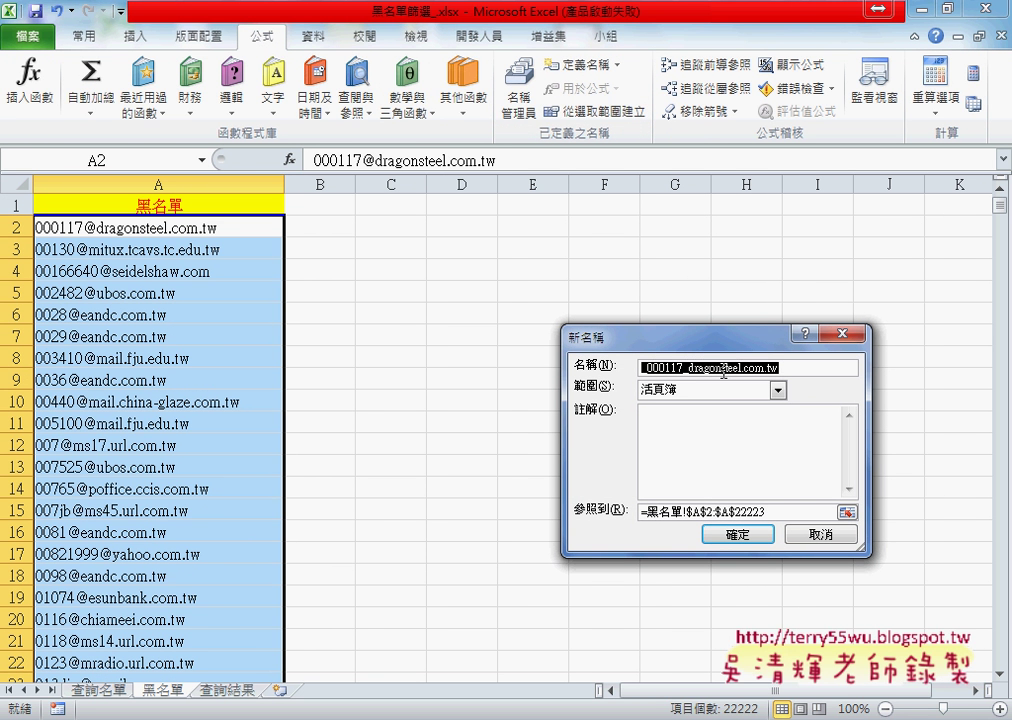
type("黑名單")
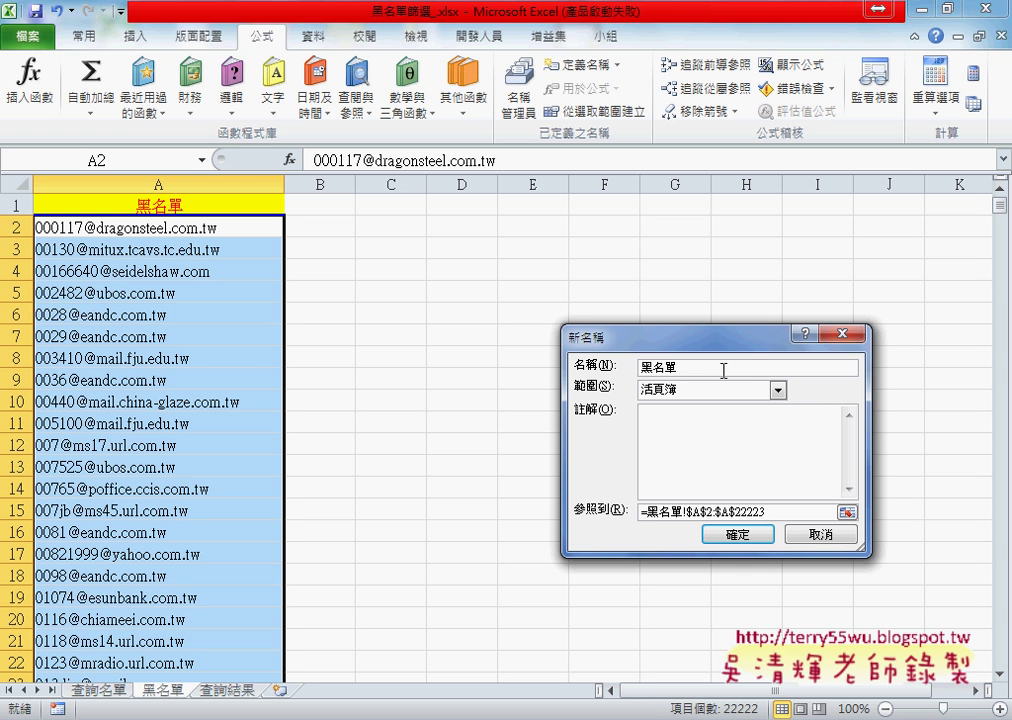
left_click(830, 535)
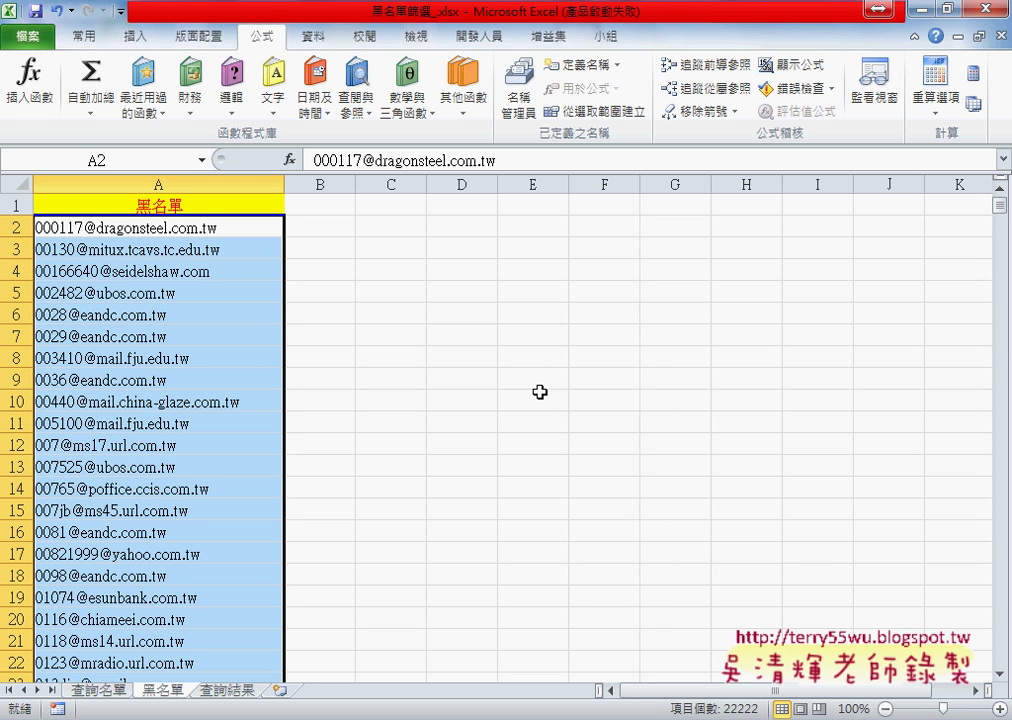
- Select A1:A22223 and open Create from Selection with only Top row ticked
left_click(169, 227)
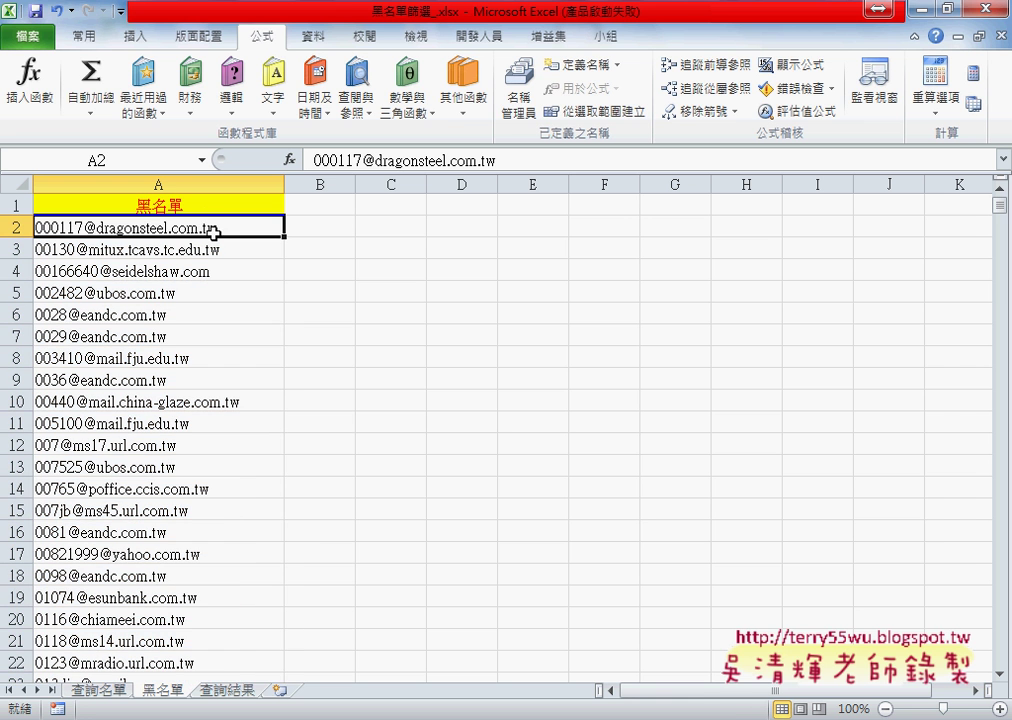
left_click(196, 206)
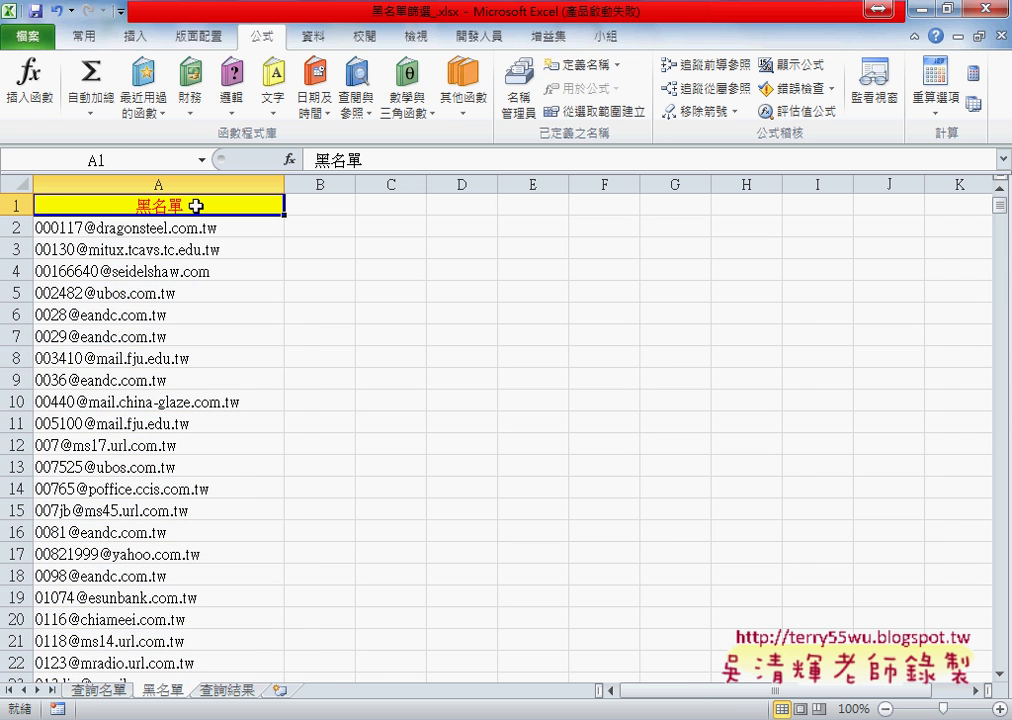
key("ctrl+shift+Down")
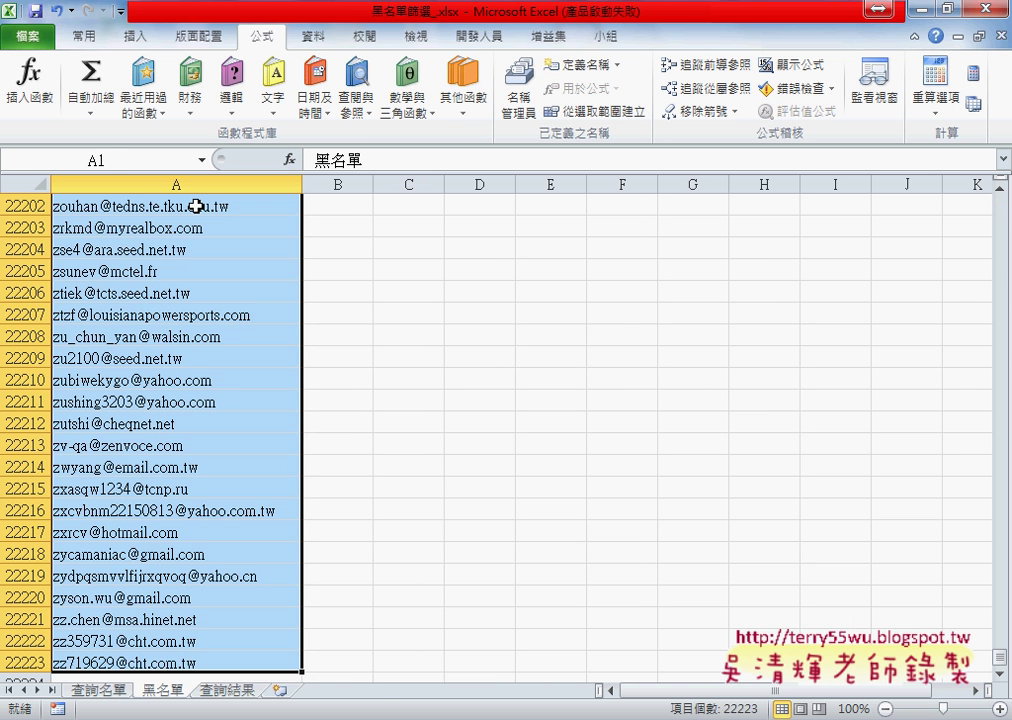
left_click_drag(999, 656, 1001, 190)
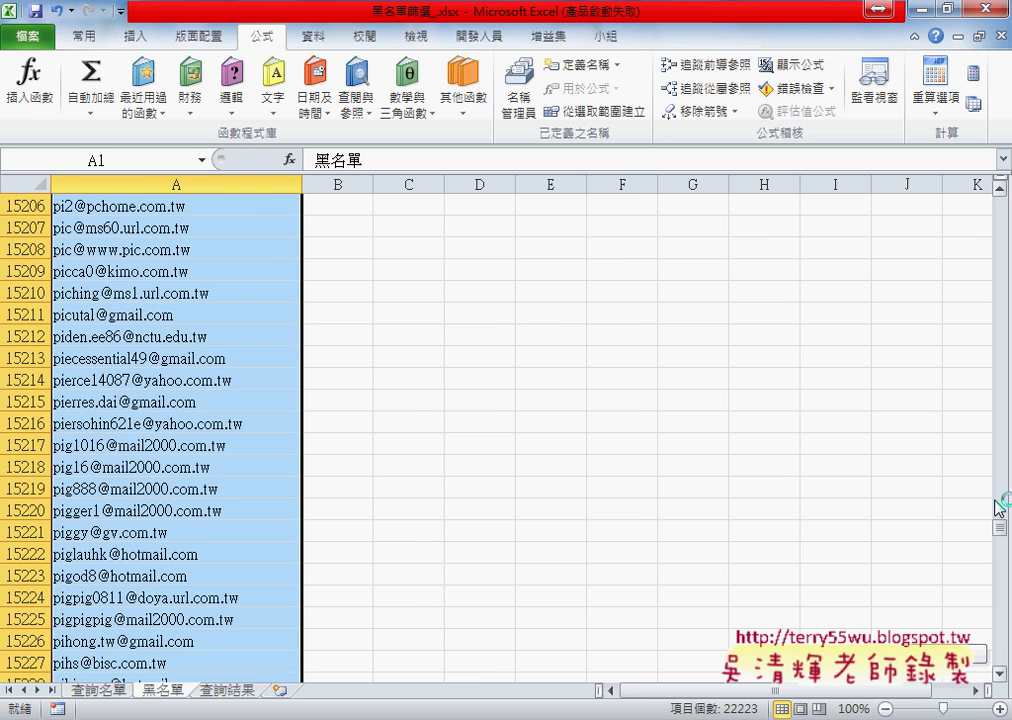
left_click(590, 112)
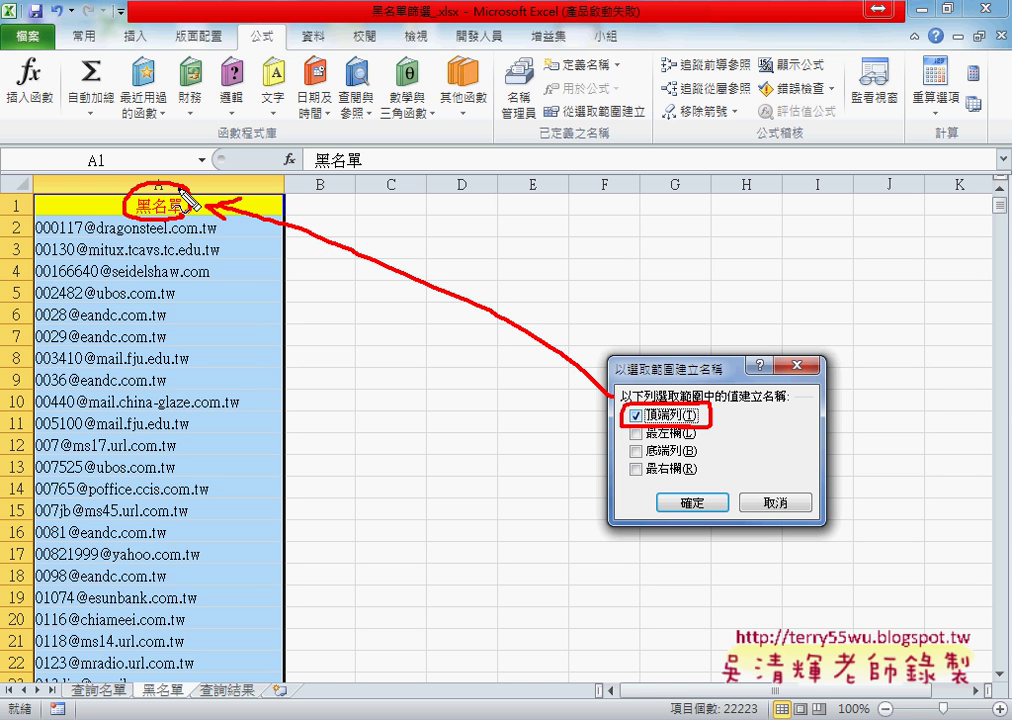
left_click_drag(525, 58, 535, 62)
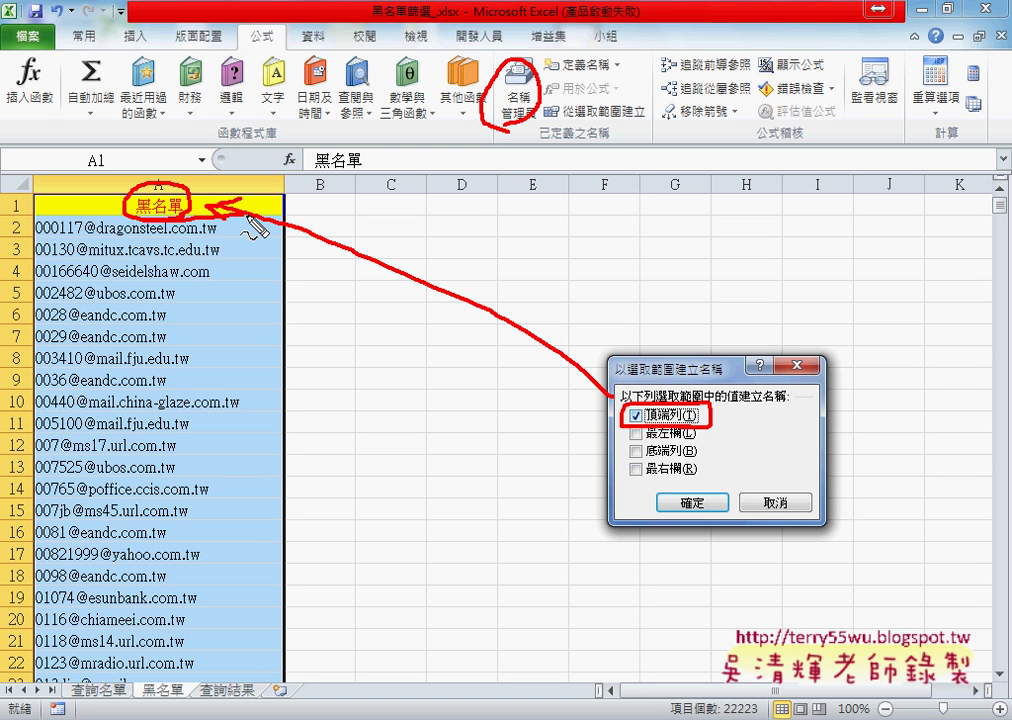
left_click_drag(248, 214, 264, 280)
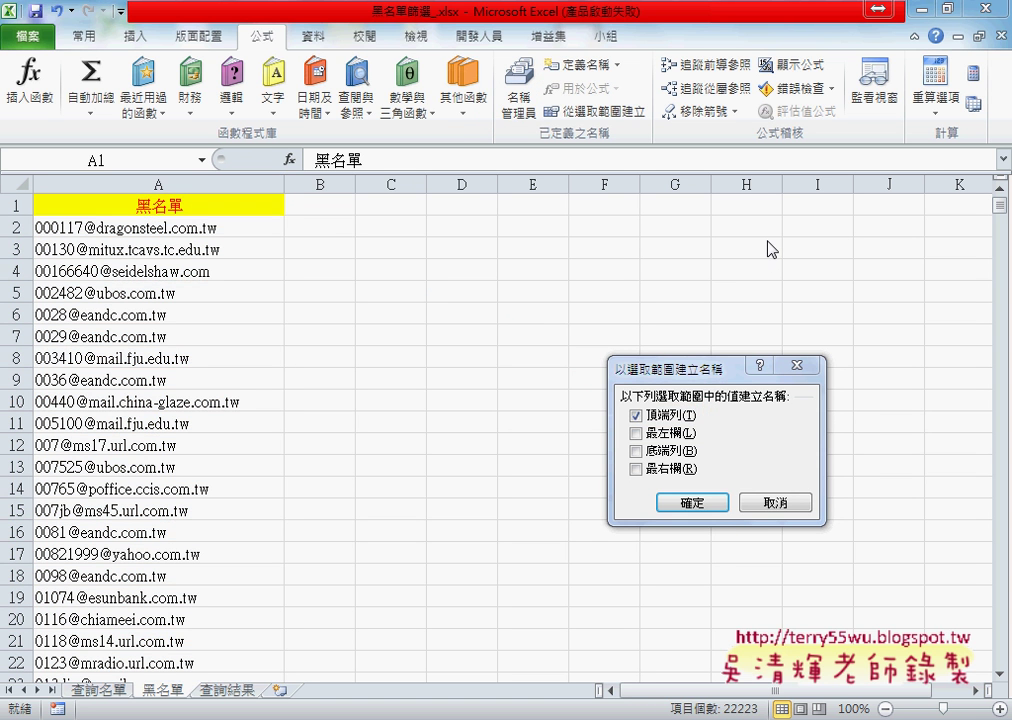
- Create the 黑名單 name from the top row and verify it refers to $A$2:$A$22223
left_click(712, 504)
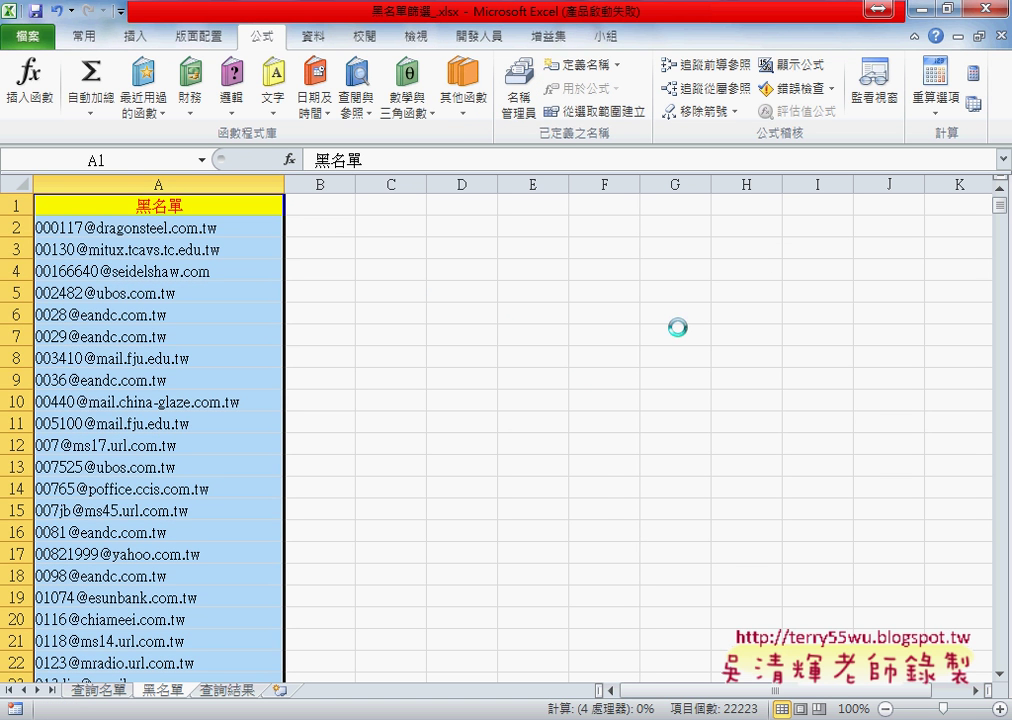
left_click(522, 118)
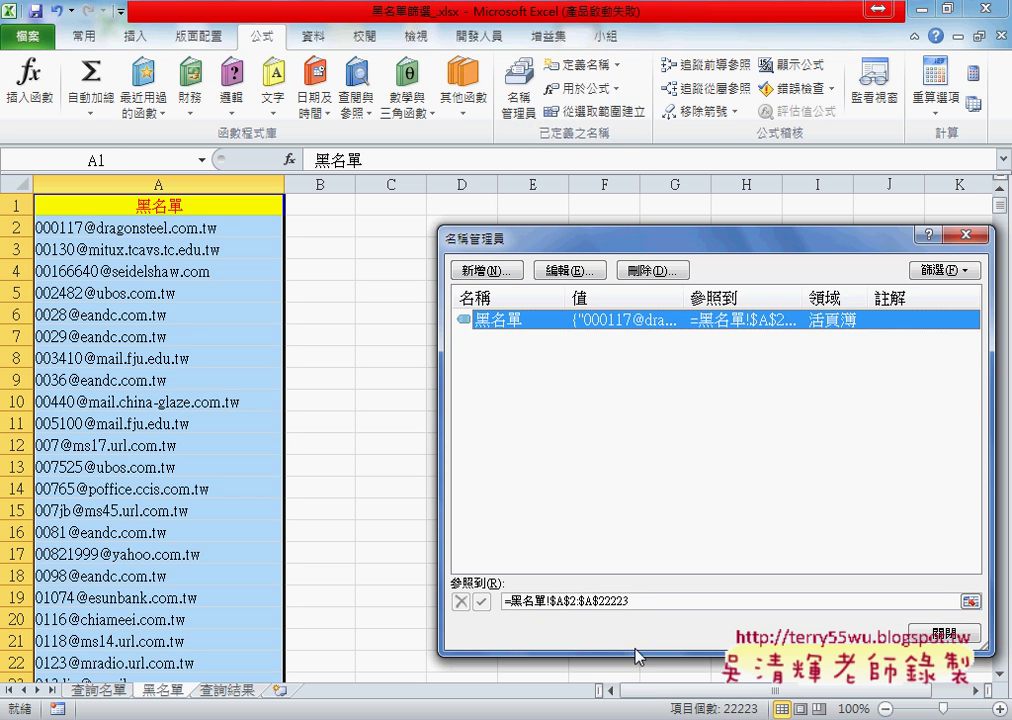
left_click(646, 601)
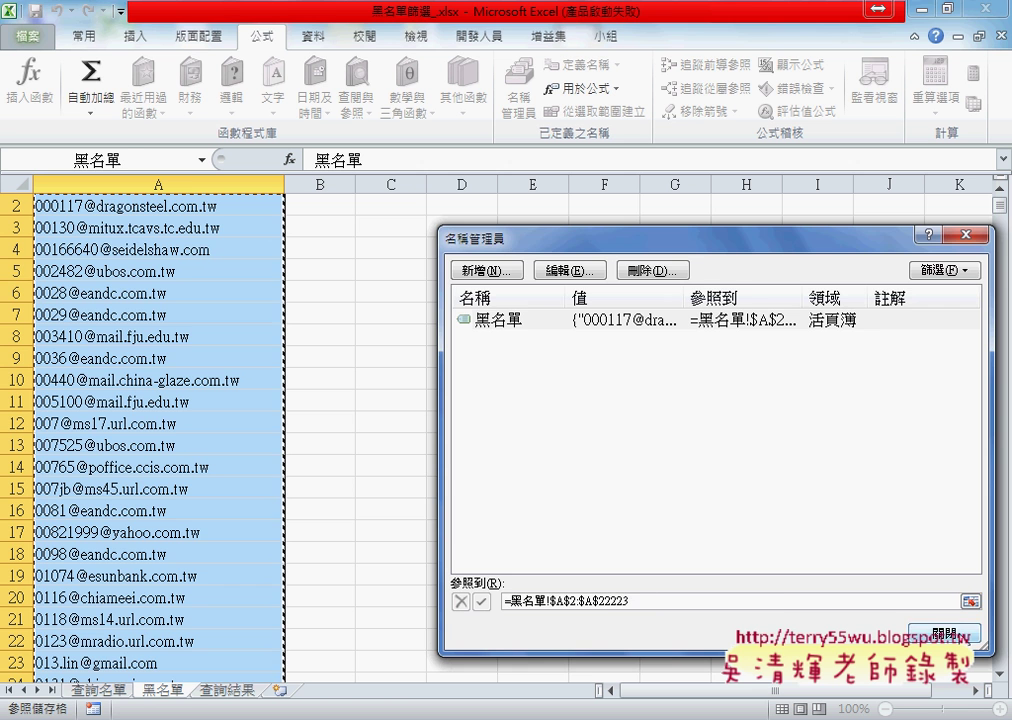
left_click(957, 634)
- On the 查詢名單 sheet, inspect B2's =COUNTIF(黑名單,A2) arguments without changing them
left_click(115, 688)
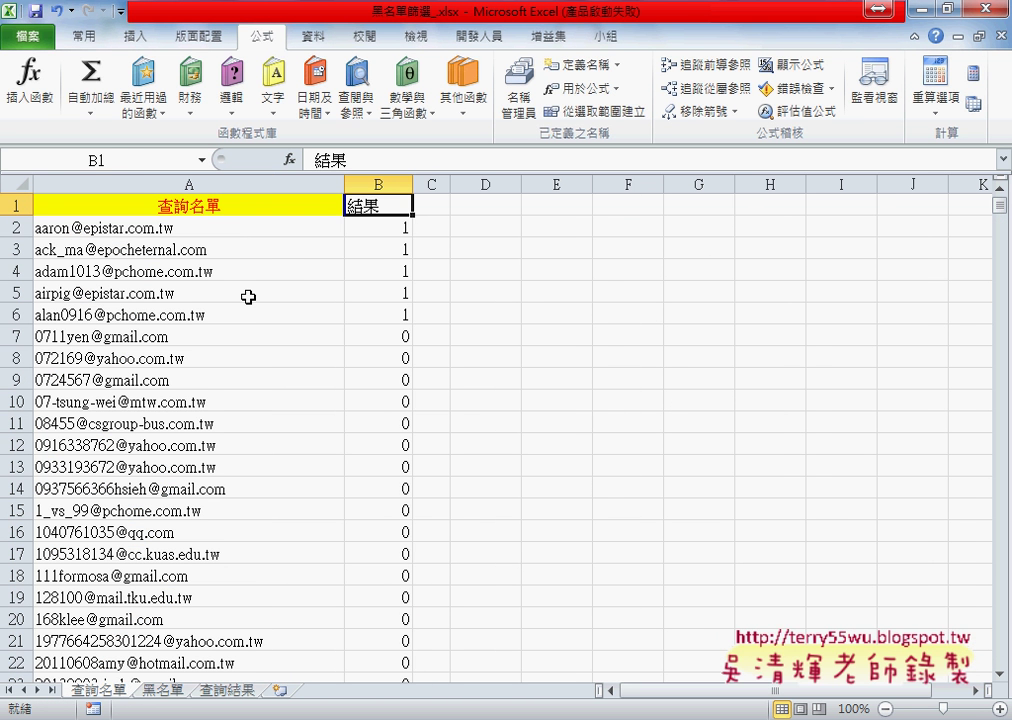
left_click(361, 228)
left_click(336, 158)
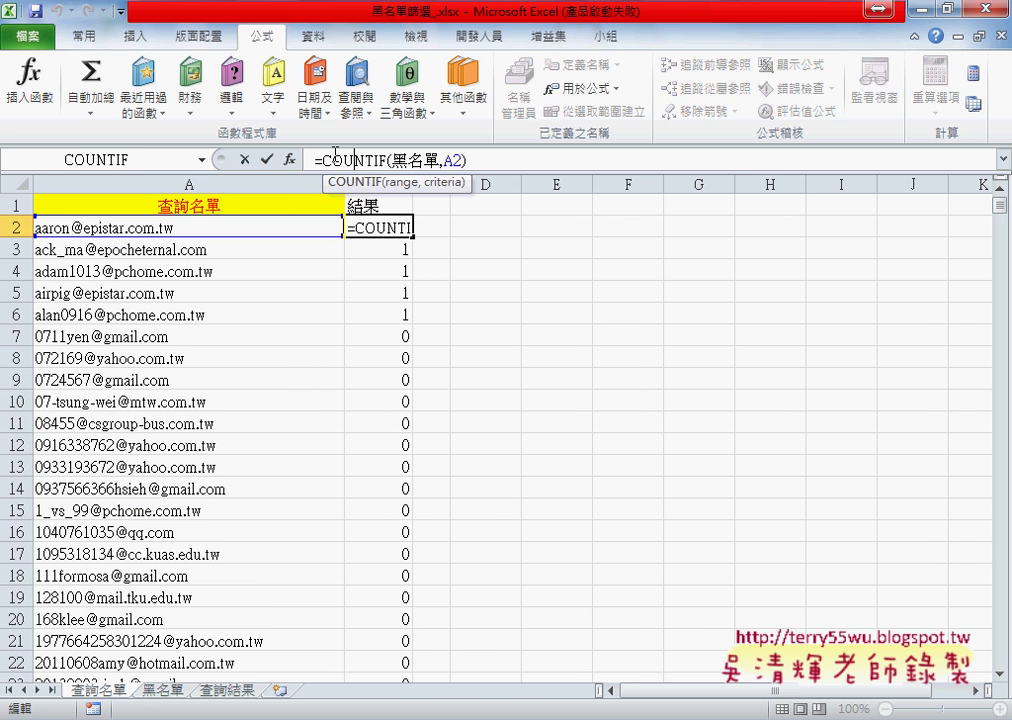
left_click(289, 159)
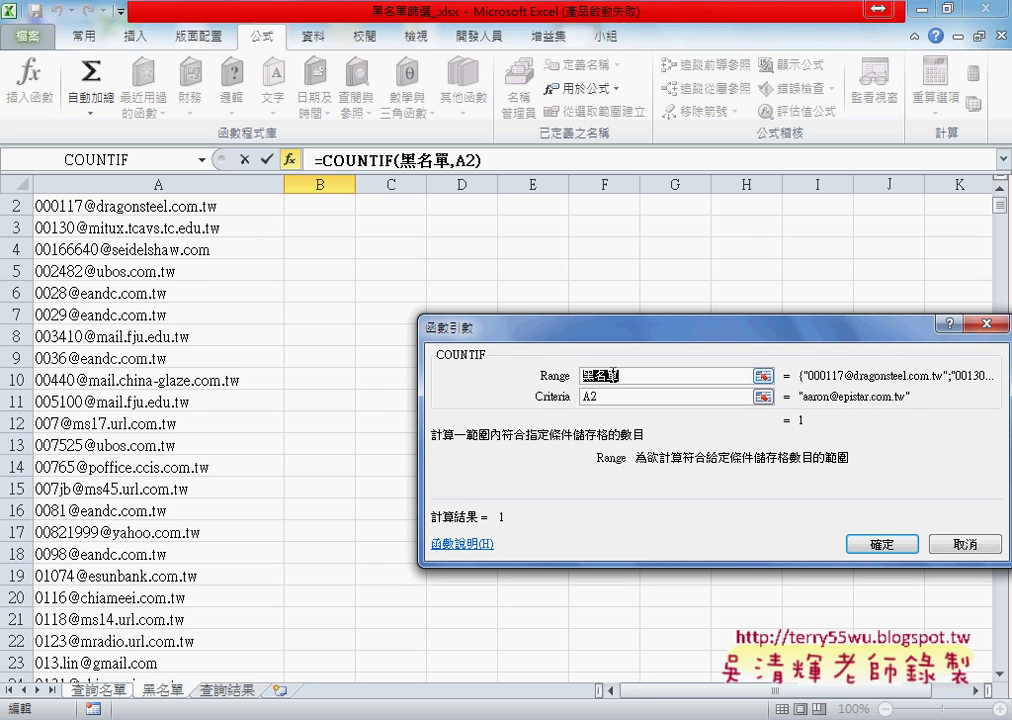
left_click(968, 546)
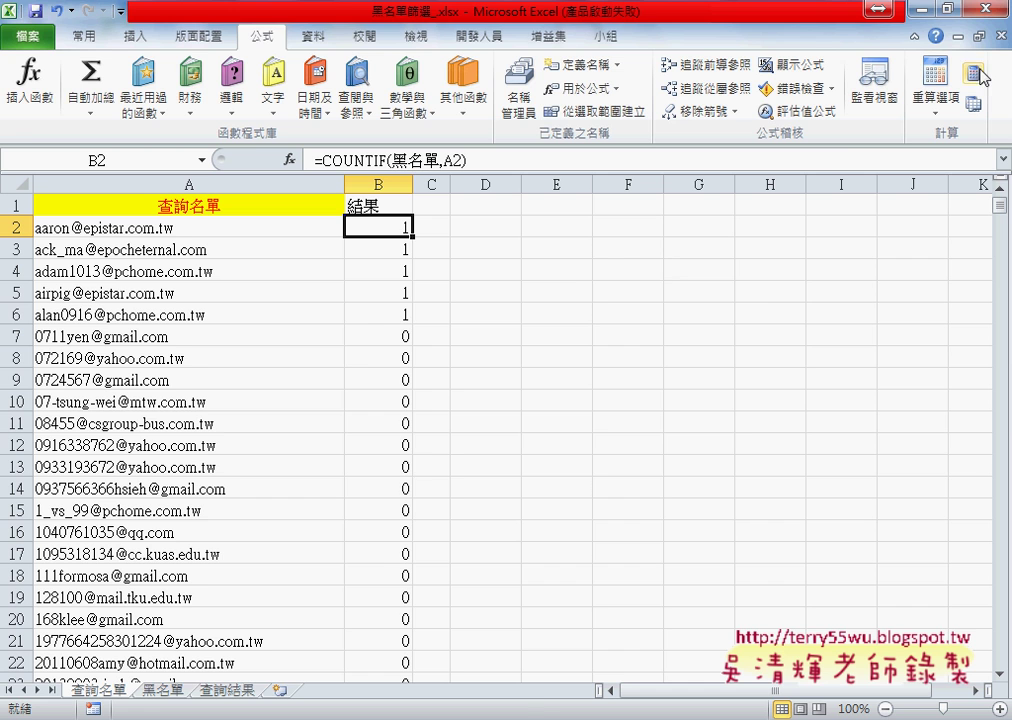
- Minimize Excel and open 範例_COUNTIF樂透彩中獎機率統計.xlsx from the Explorer folder
left_click(951, 12)
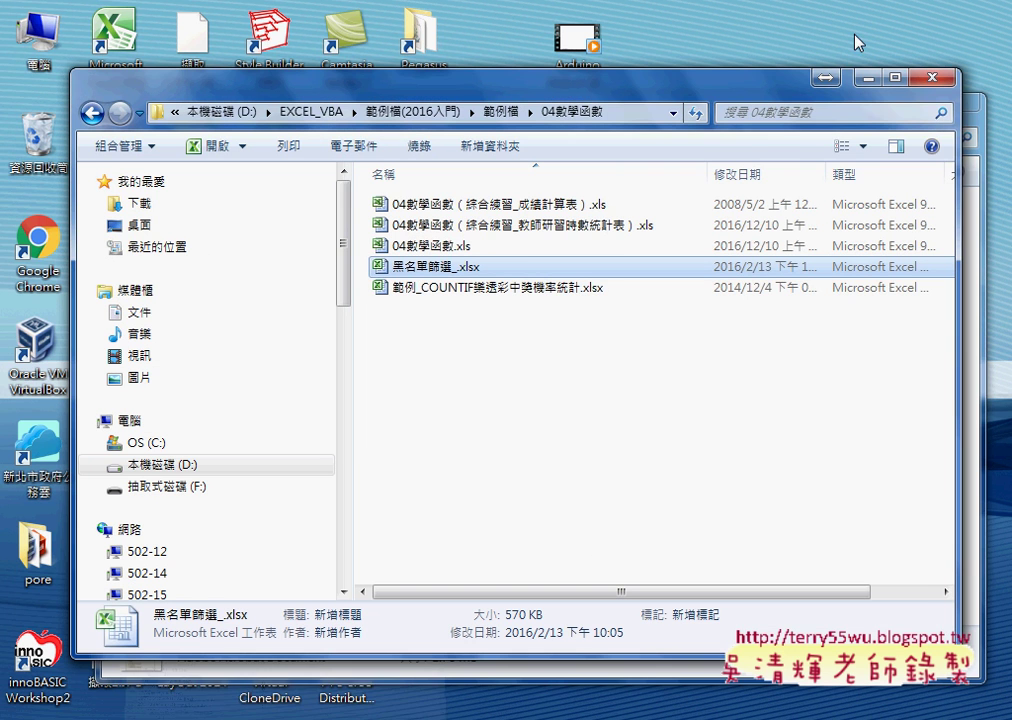
double_click(468, 290)
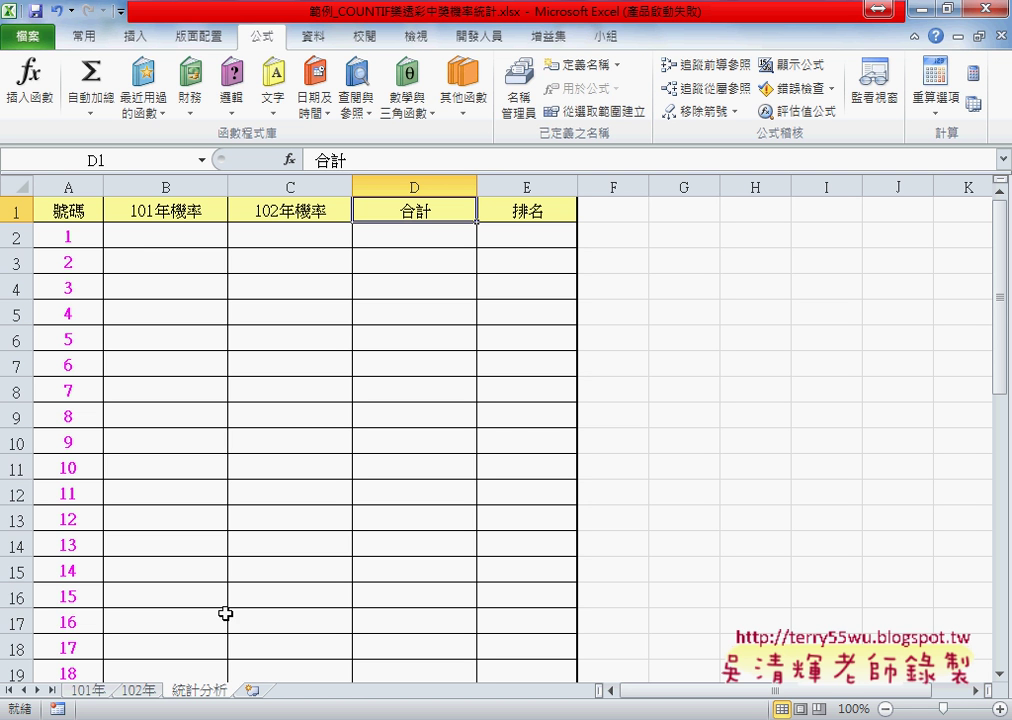
left_click(88, 690)
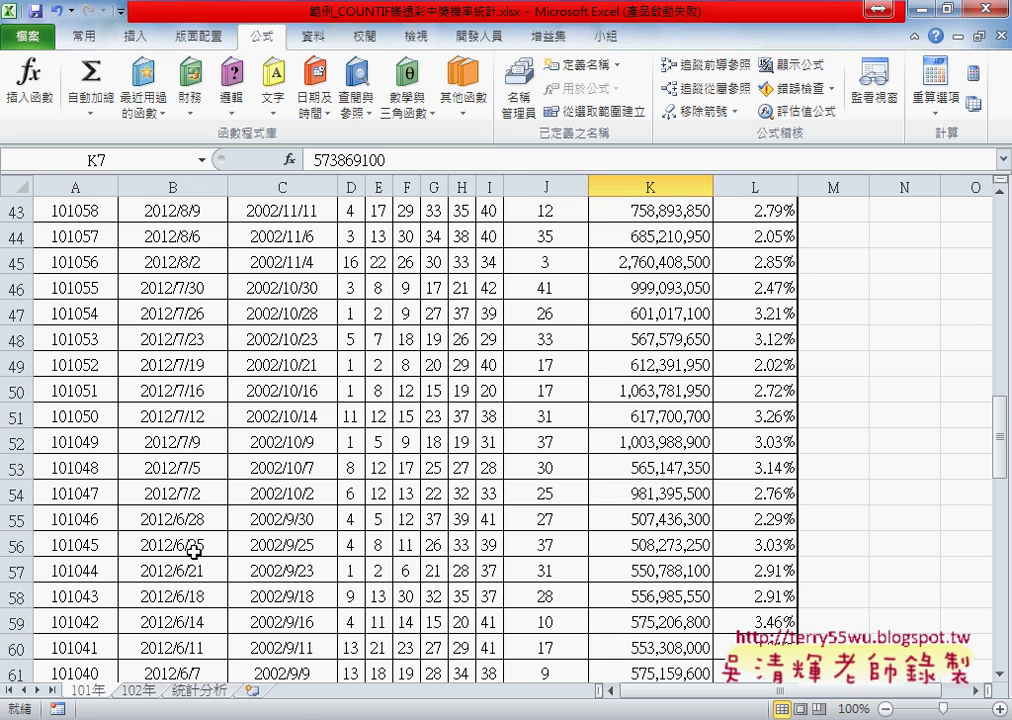
left_click(195, 691)
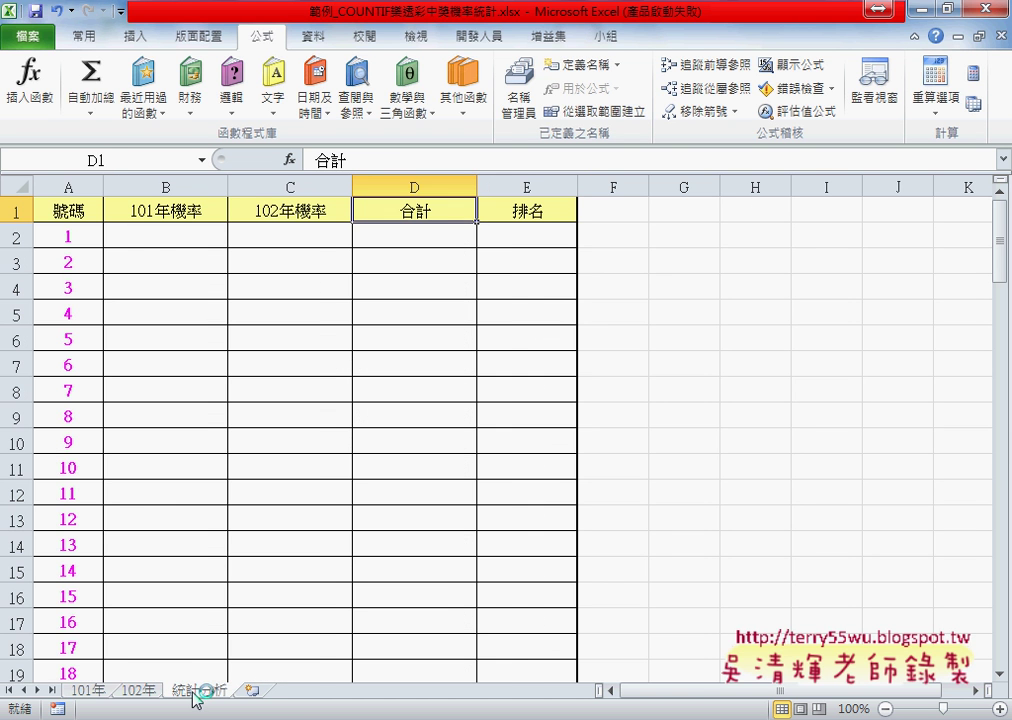
left_click(185, 232)
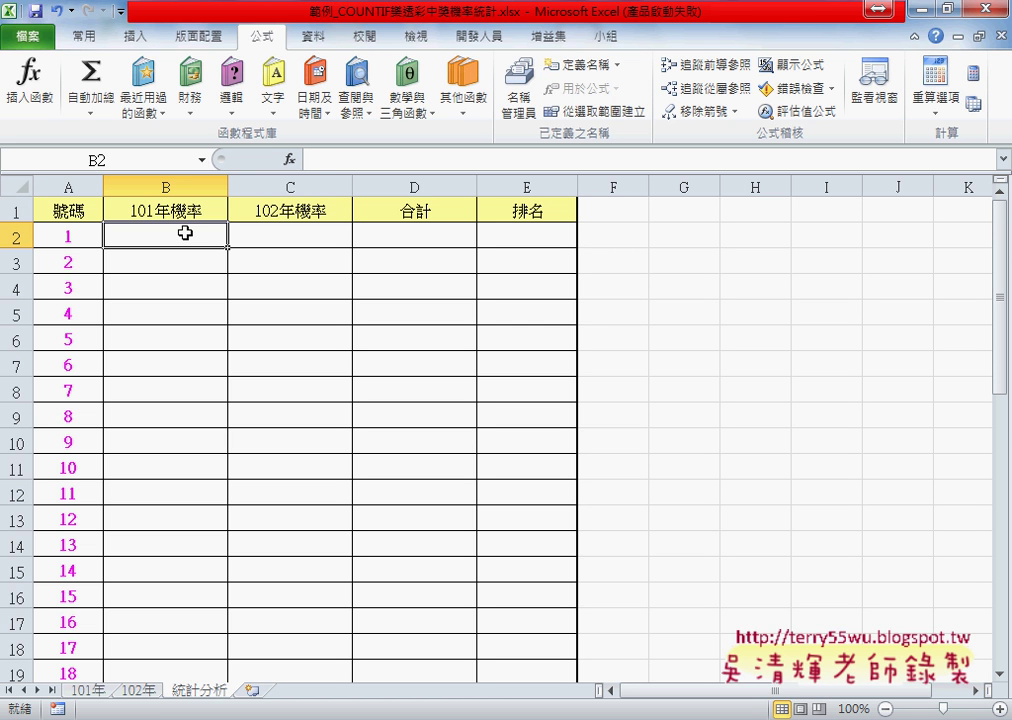
left_click(71, 240)
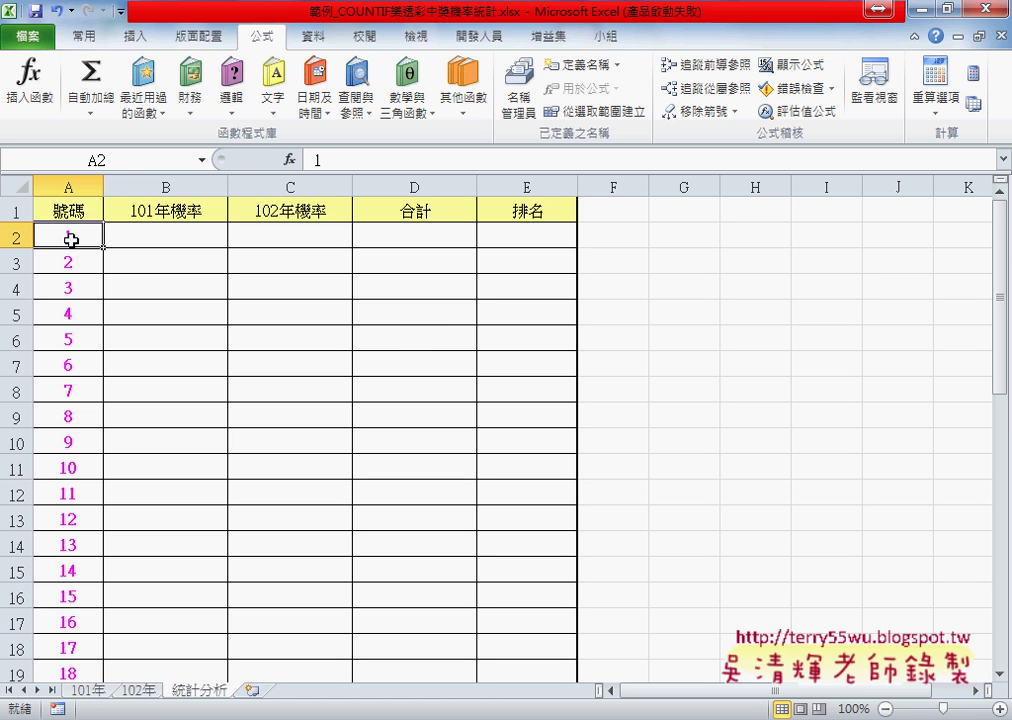
left_click(315, 235)
left_click(415, 237)
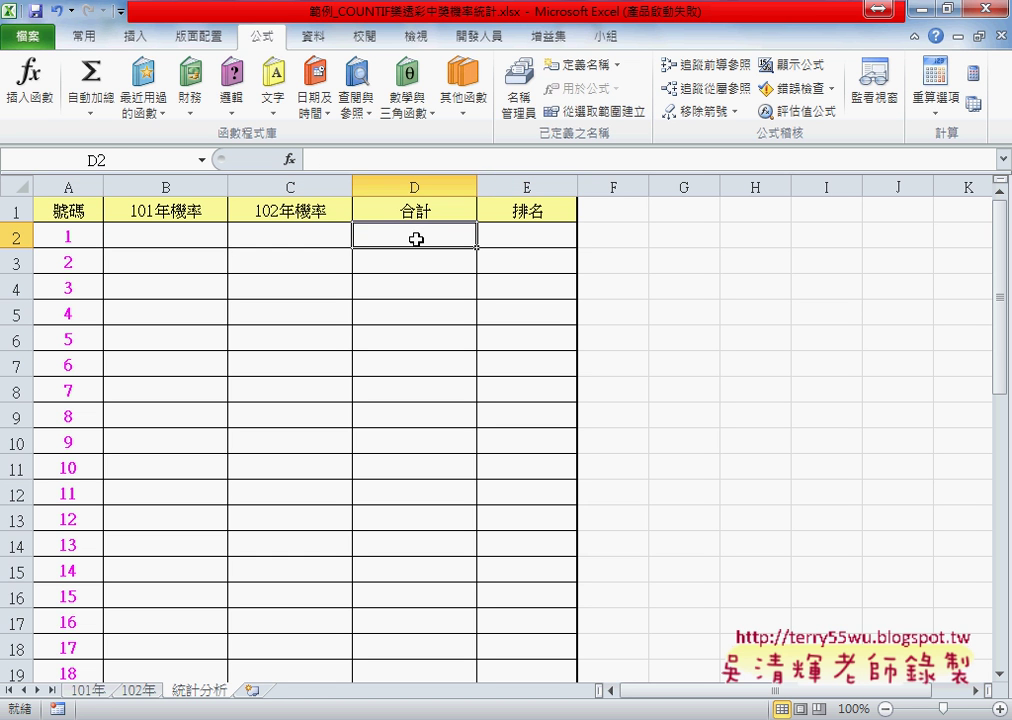
left_click(506, 237)
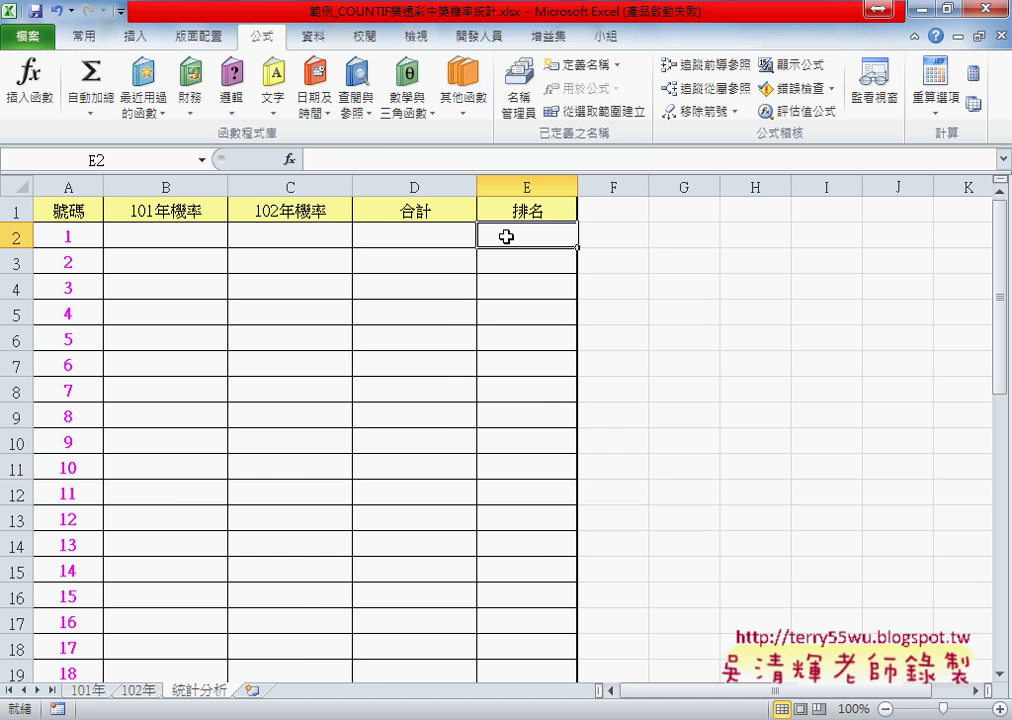
- View the 102年 draw data, then return to the 101年 sheet
left_click(88, 690)
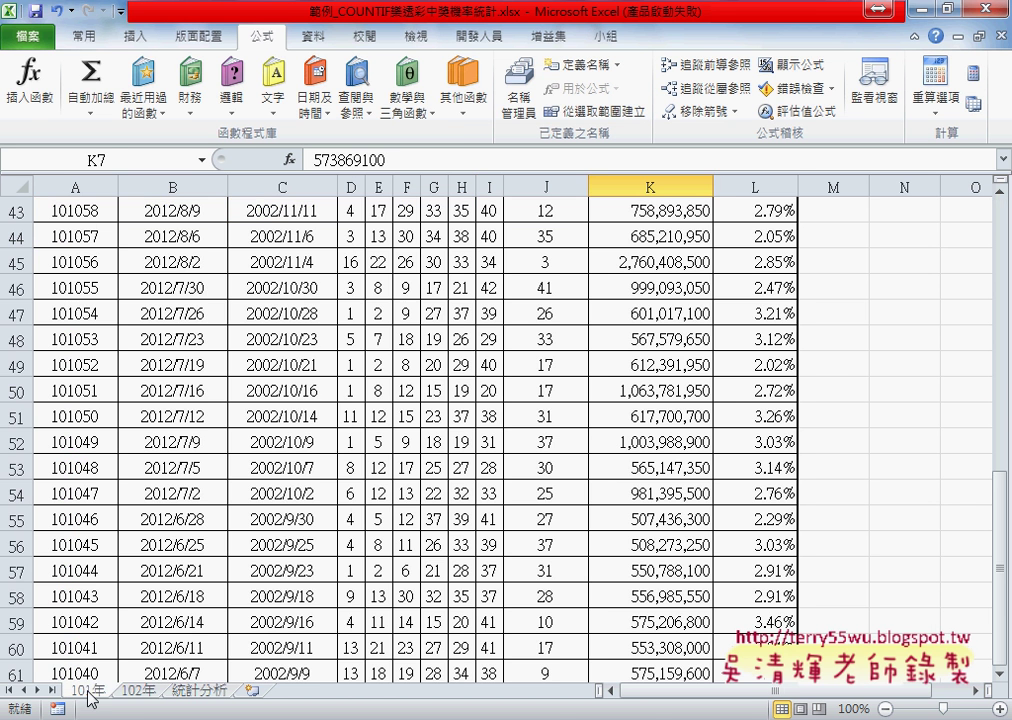
left_click(131, 692)
left_click(90, 692)
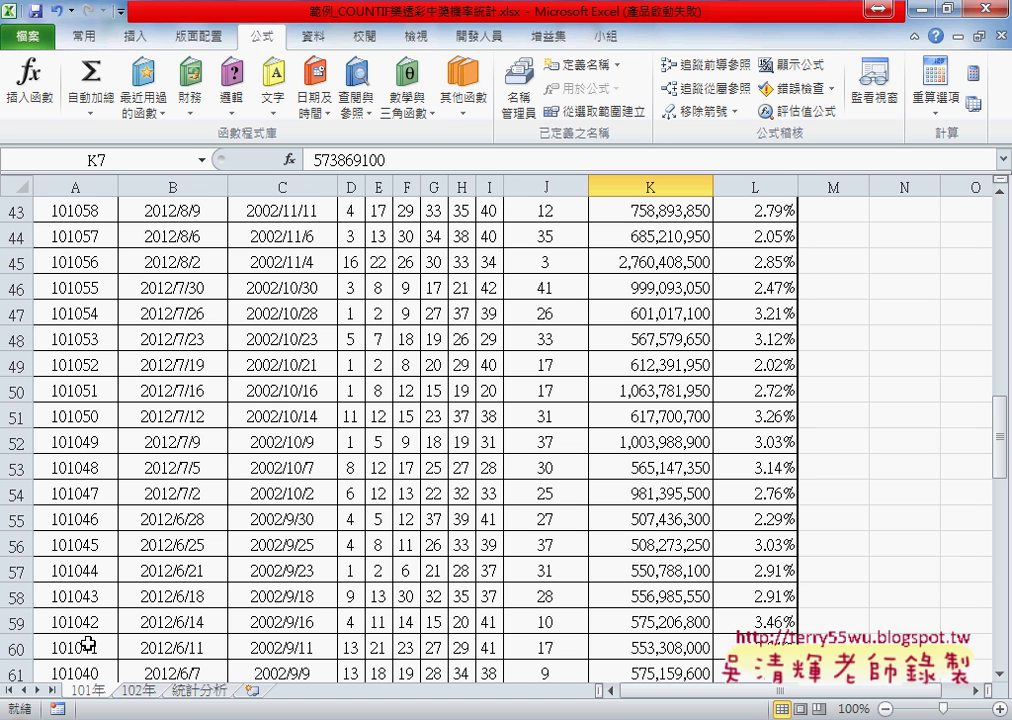
- Try selecting the first draw's numbers in D2:J2 and extending down the number columns
left_click_drag(1003, 477, 1002, 372)
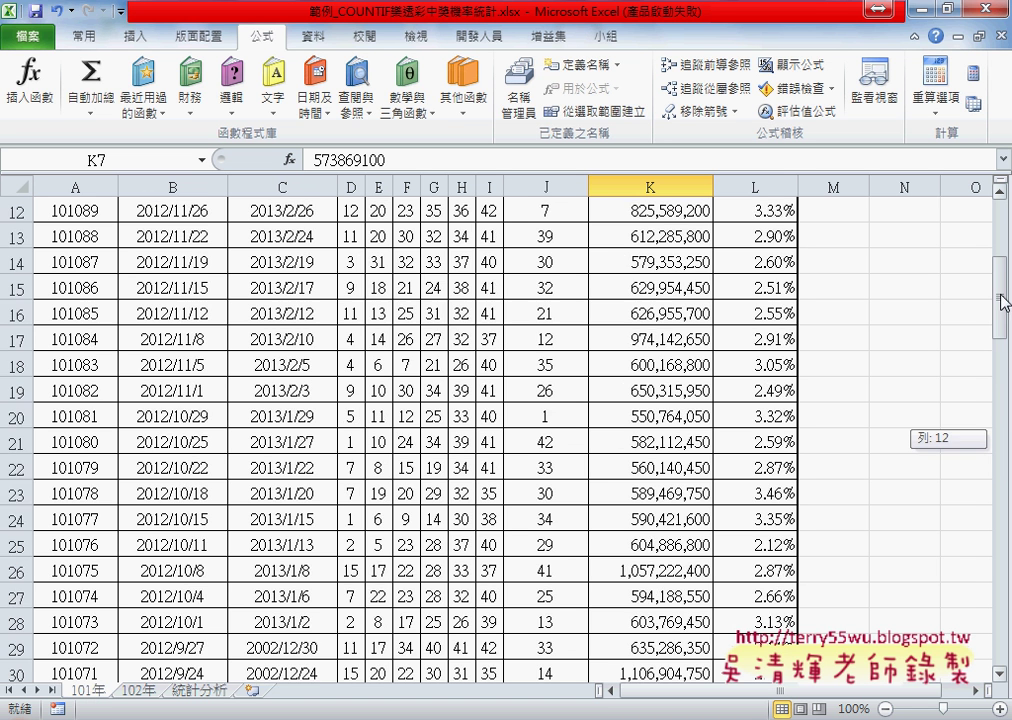
left_click_drag(352, 236, 545, 236)
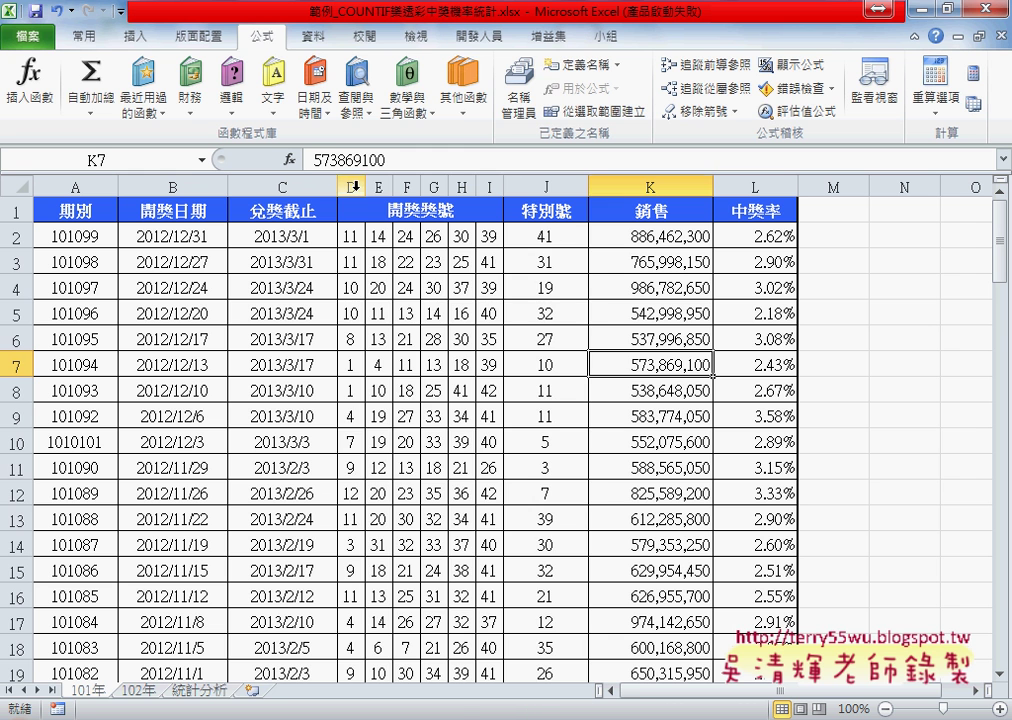
key("ctrl+shift+Down")
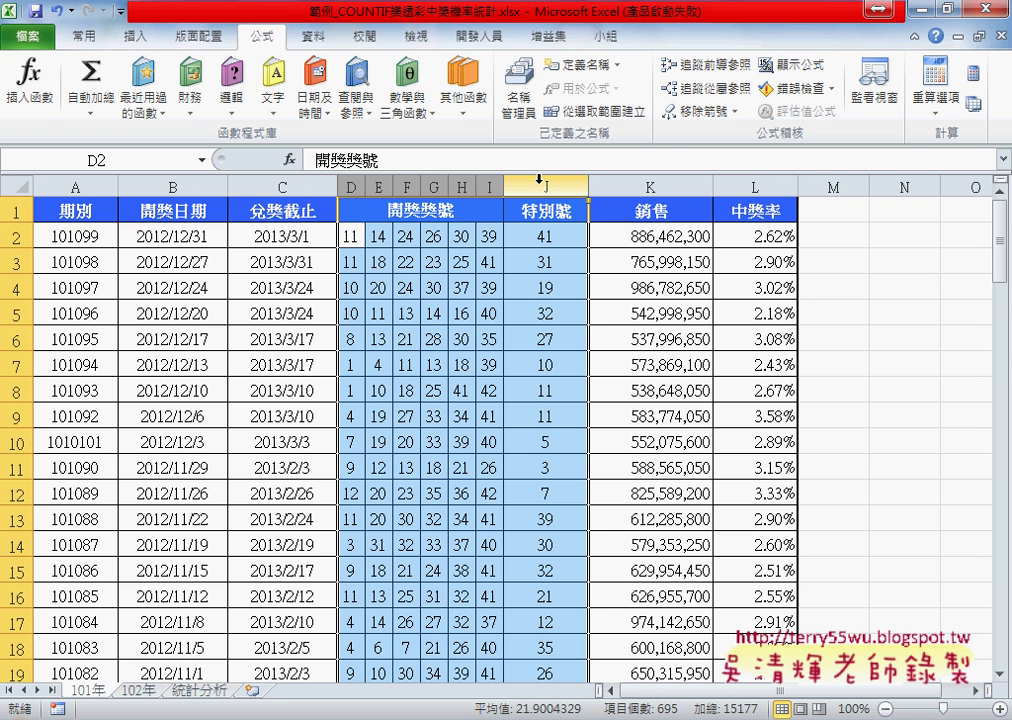
left_click_drag(355, 237, 530, 236)
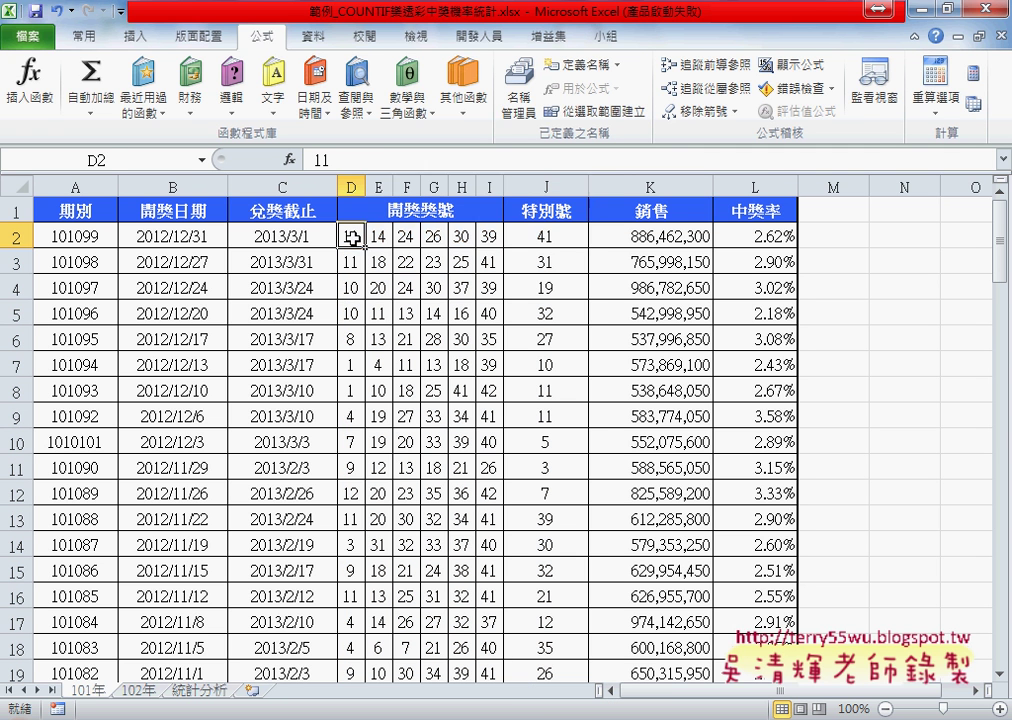
left_click_drag(350, 236, 488, 236)
left_click(533, 236)
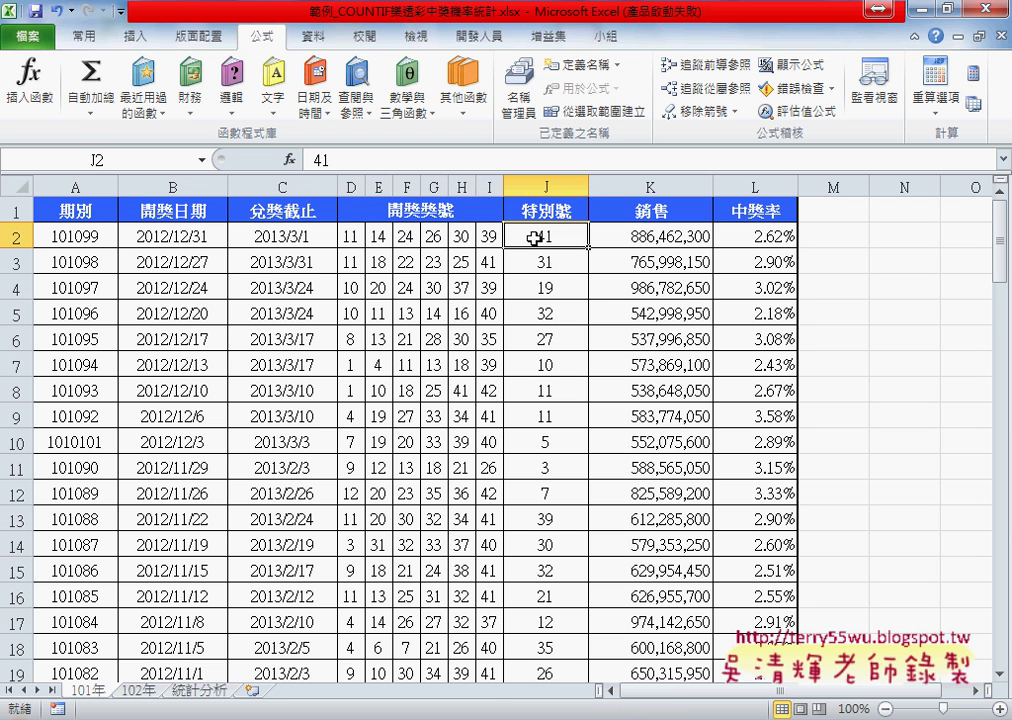
left_click_drag(352, 236, 488, 236)
left_click(533, 237)
left_click_drag(1000, 240, 1007, 622)
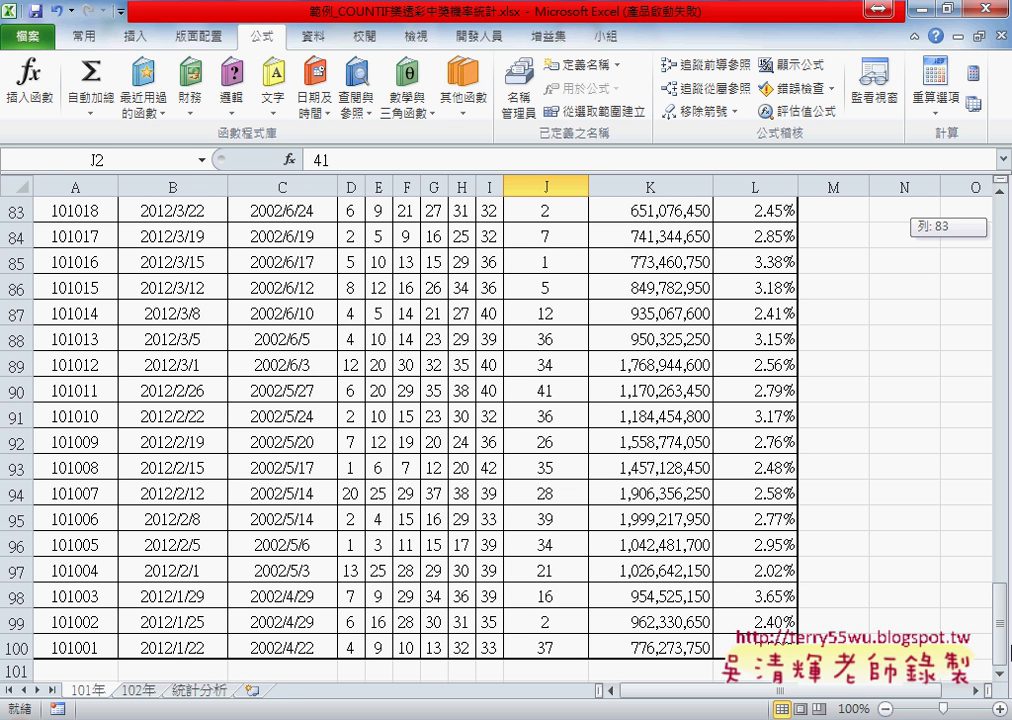
- Compare the 102年 sheet, then select D2:J100 on the 101年 sheet
left_click(138, 690)
left_click_drag(1000, 245, 1000, 622)
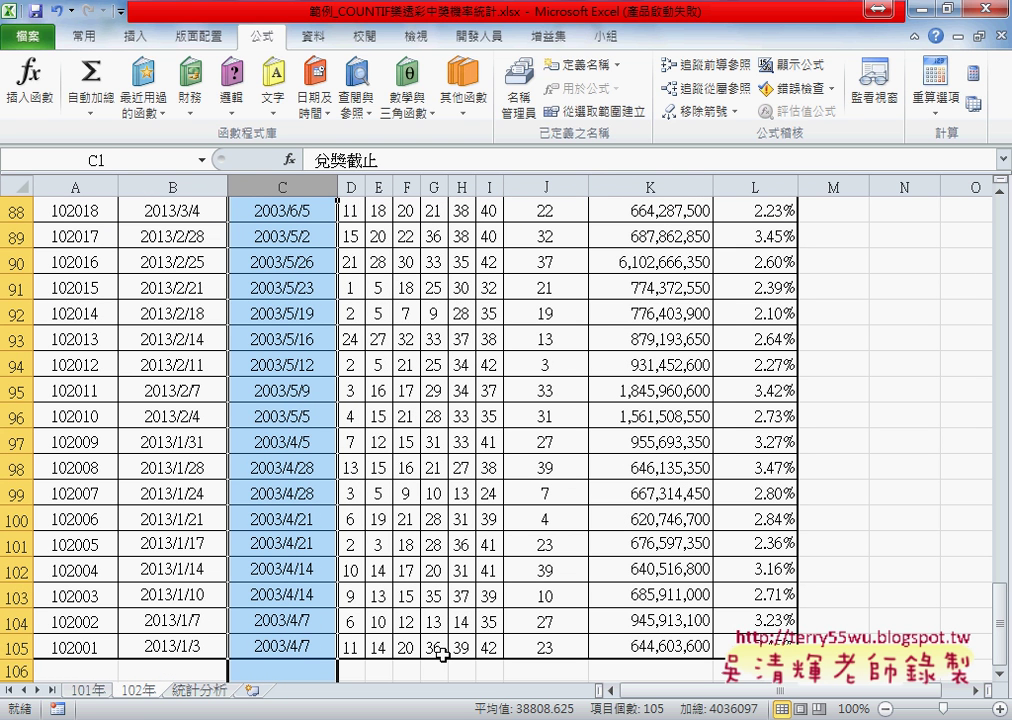
left_click(87, 690)
left_click_drag(990, 629, 1000, 215)
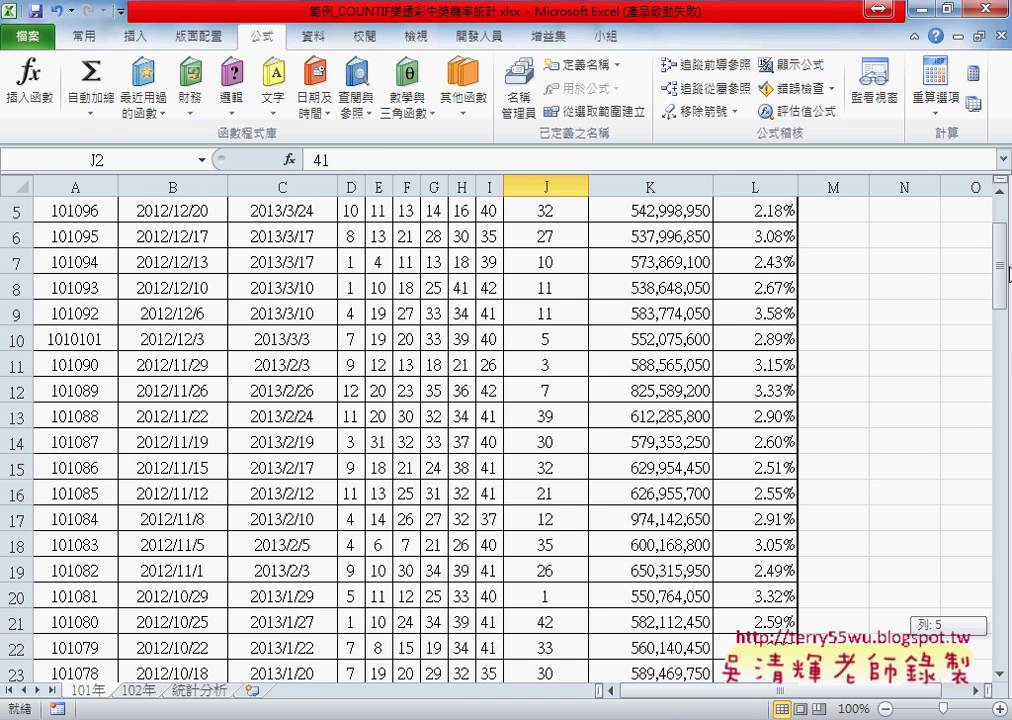
left_click(353, 236)
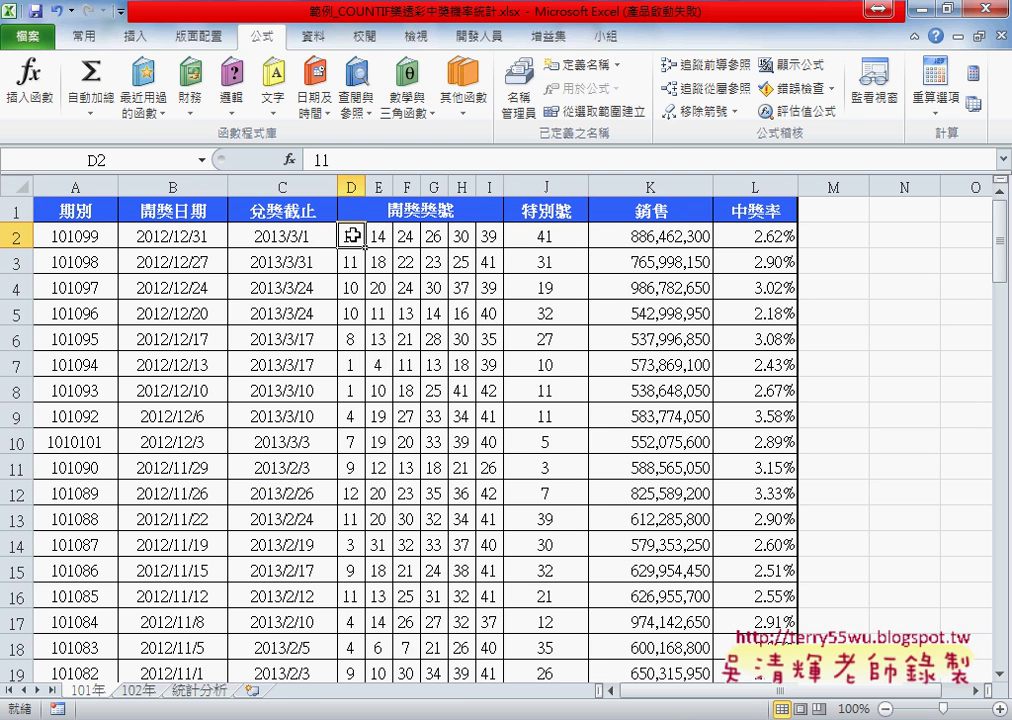
left_click_drag(1000, 240, 1005, 645)
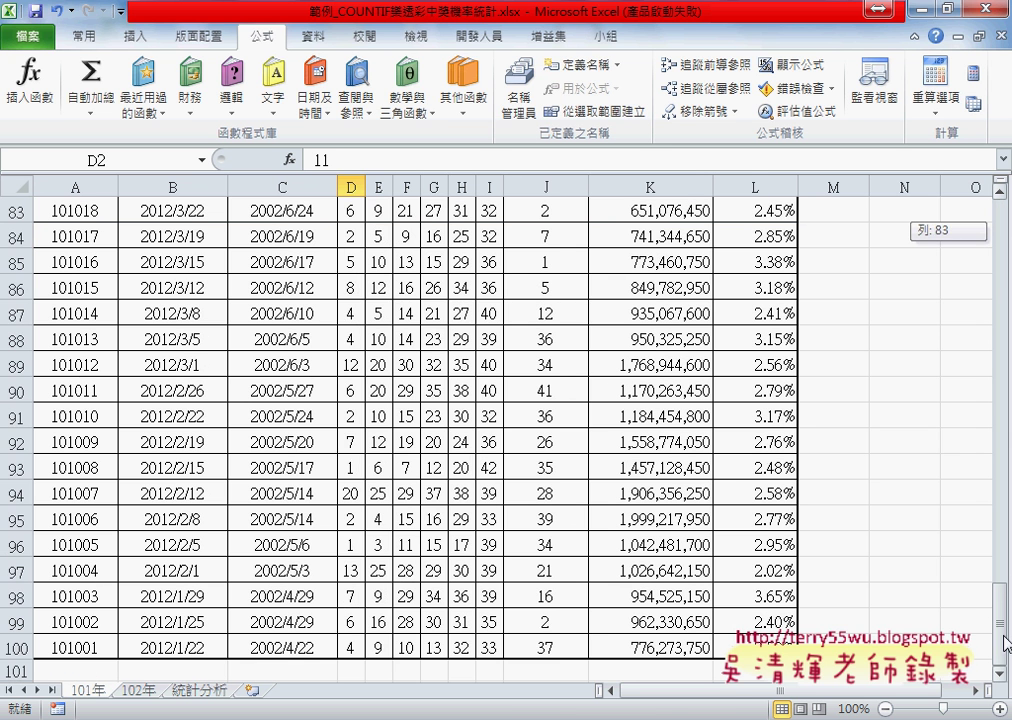
left_click(547, 647, "shift")
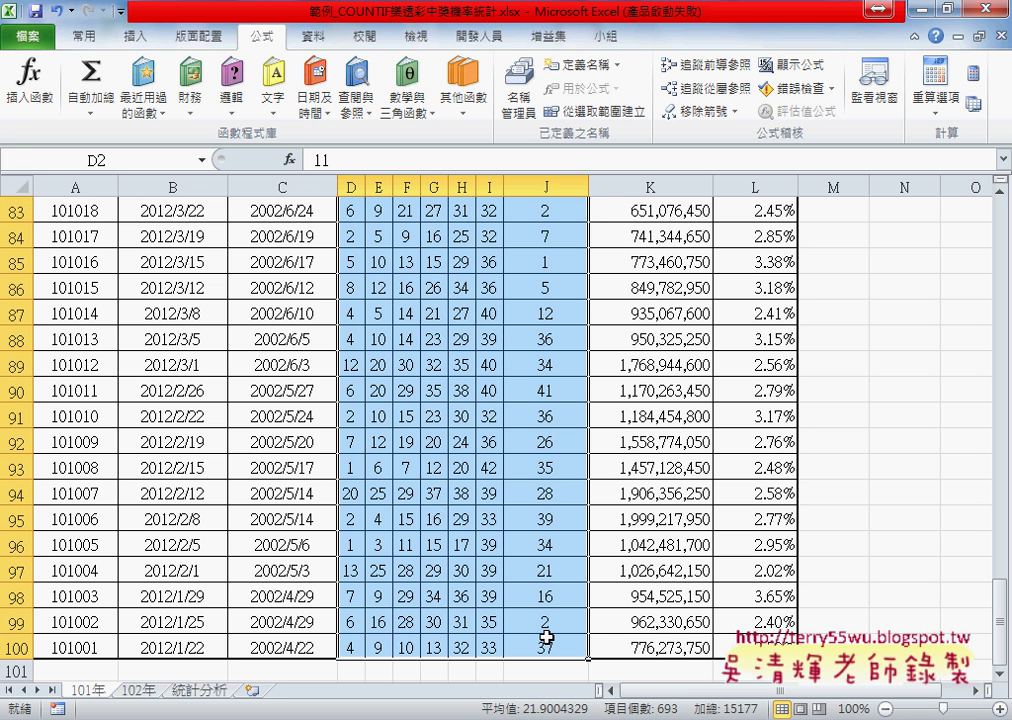
- Name the 101年 numbers D2:J100 開獎101 in the Name Box
left_click(105, 160)
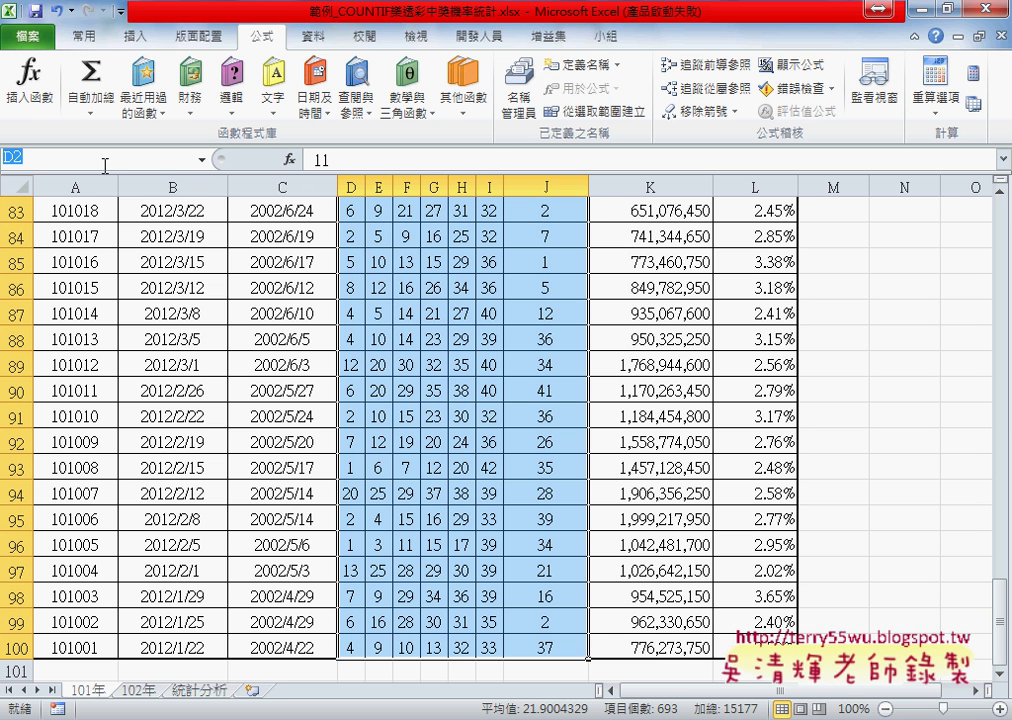
type("ㄉ")
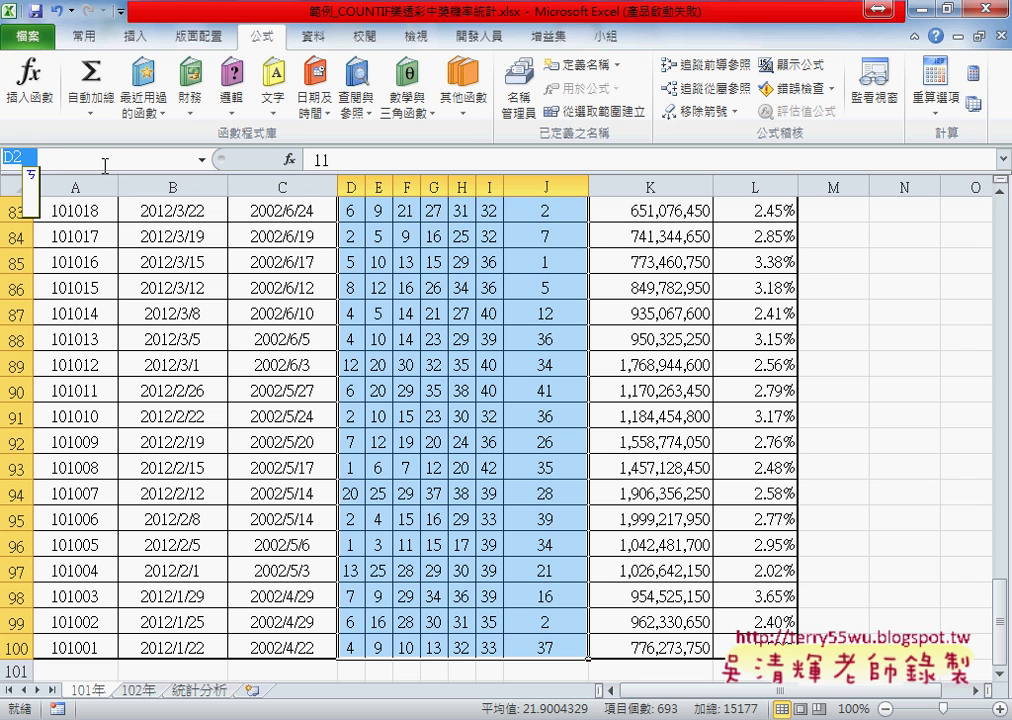
type("開")
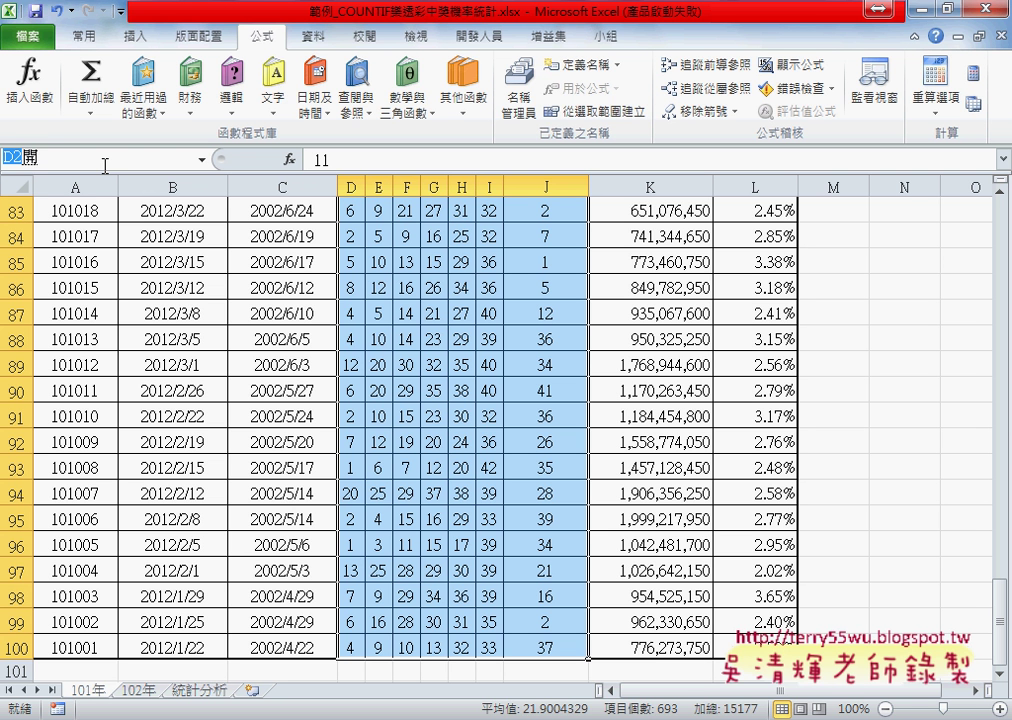
type("獎10")
type("1")
key("Left")
key("shift+Left")
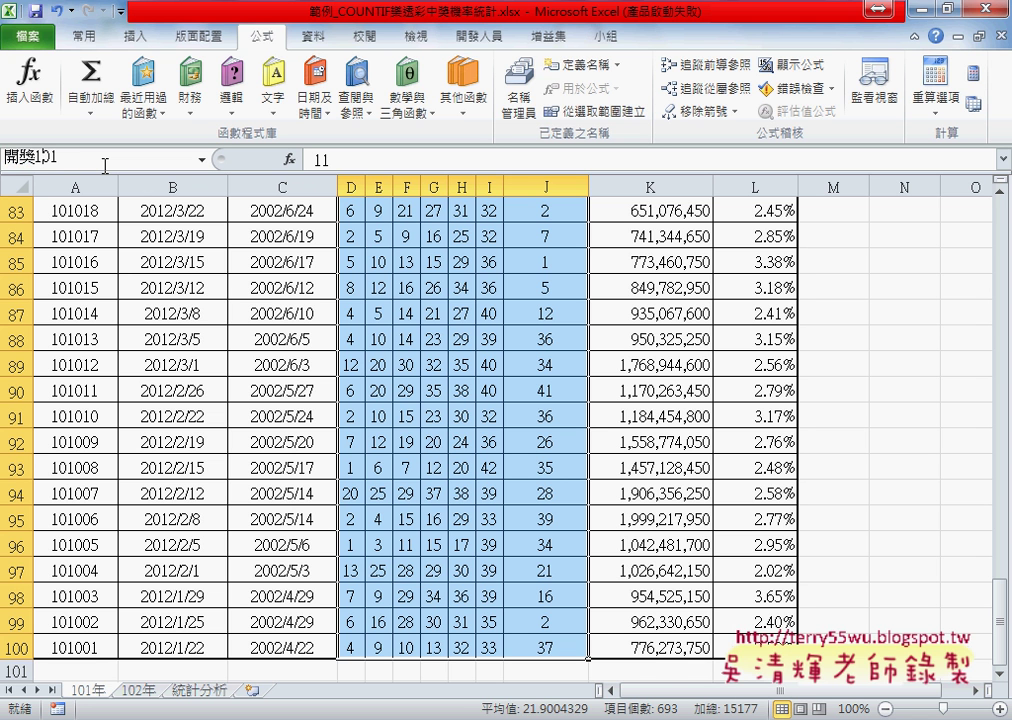
key("shift+Left")
key("shift+Left")
key("shift+Left")
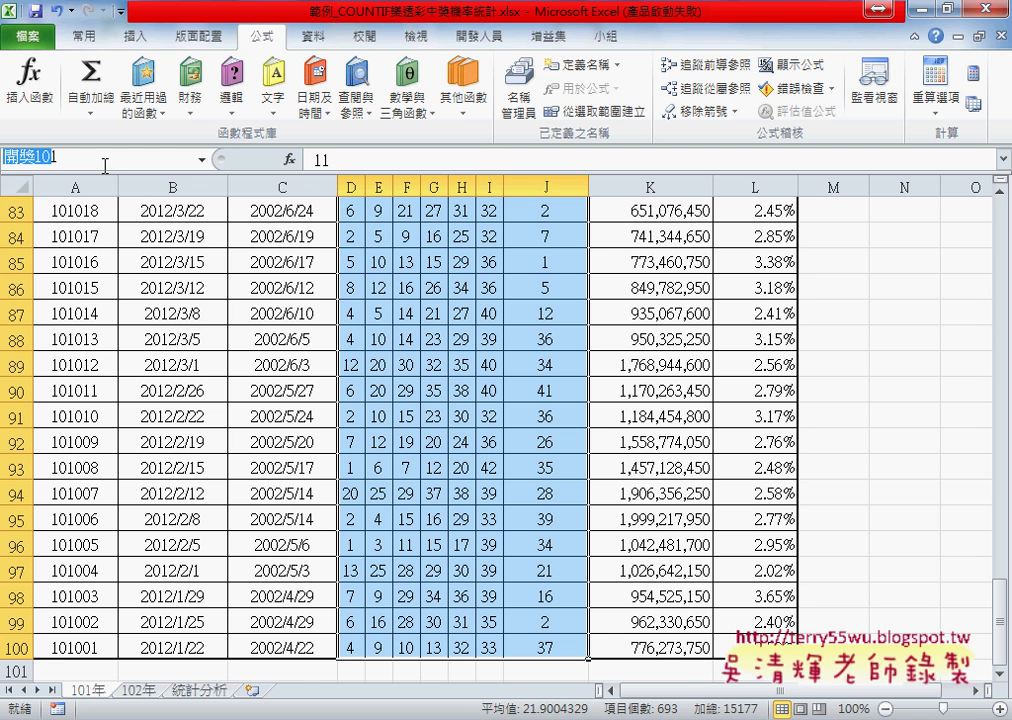
key("Return")
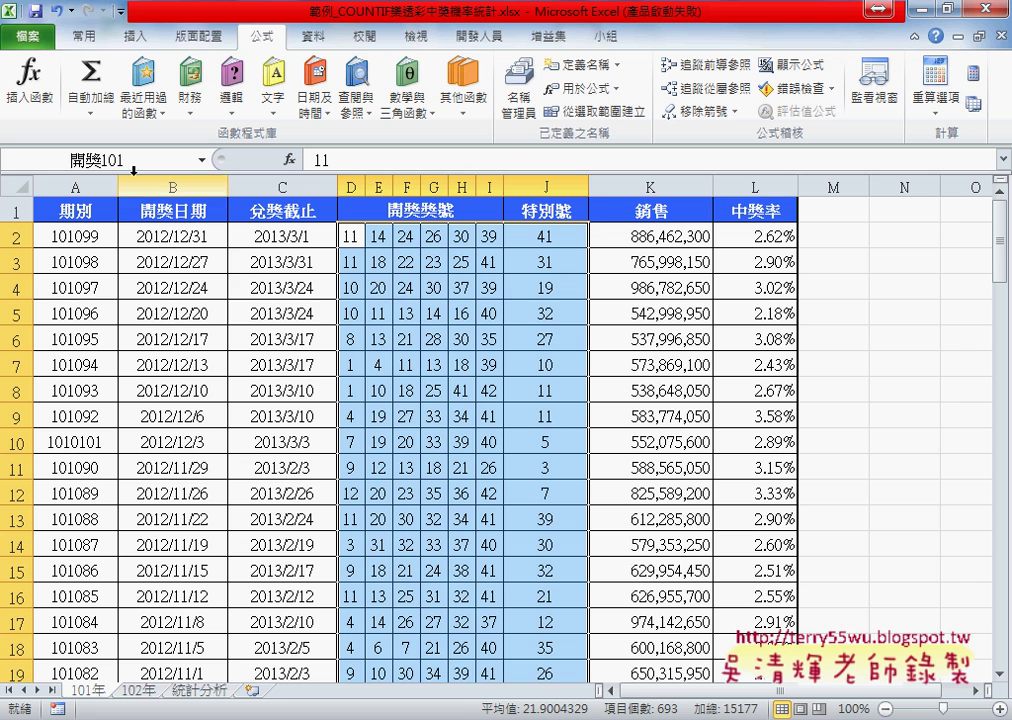
- On the 102年 sheet, select D2:J105 and name it 開獎102
left_click(142, 692)
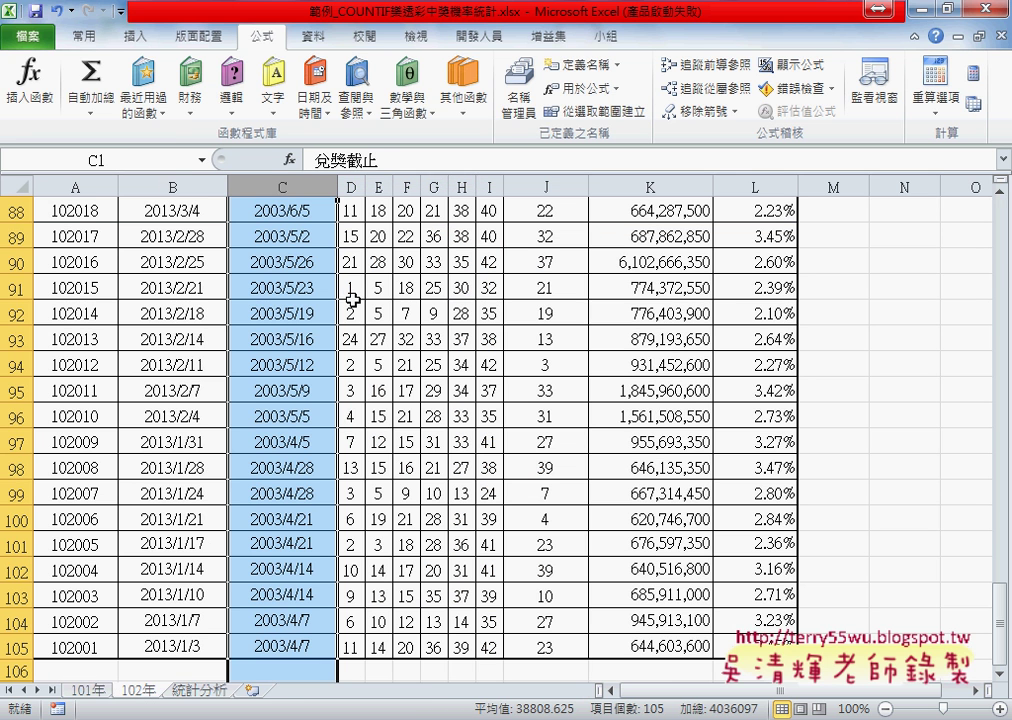
left_click_drag(999, 620, 1003, 200)
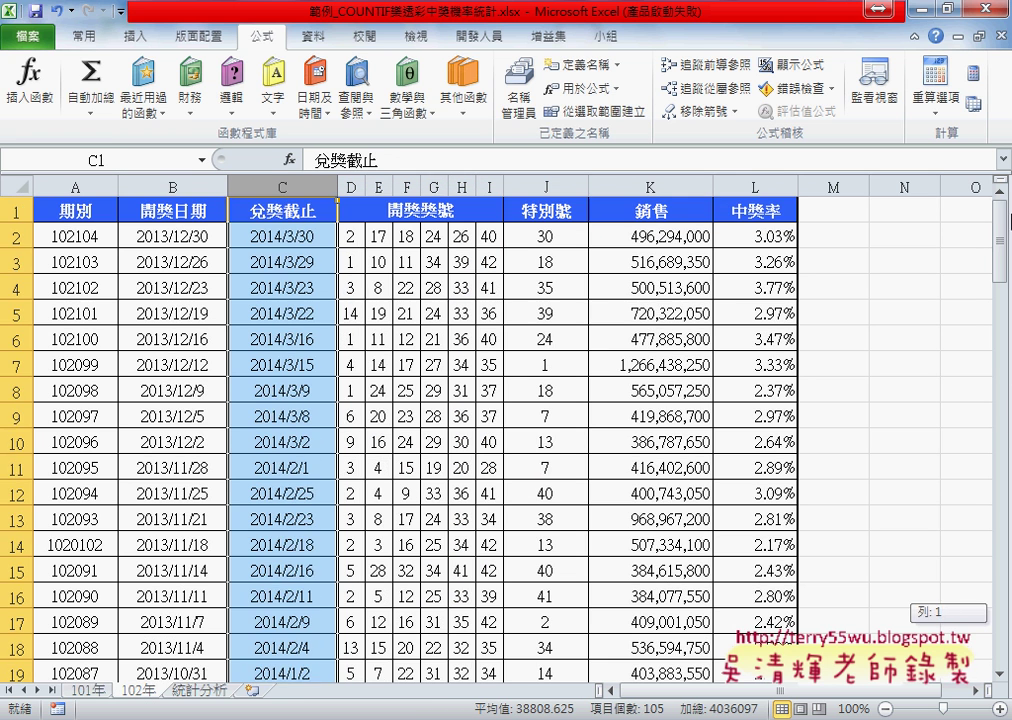
left_click(350, 237)
scroll(517, 554, "down", 12)
scroll(517, 554, "down", 5)
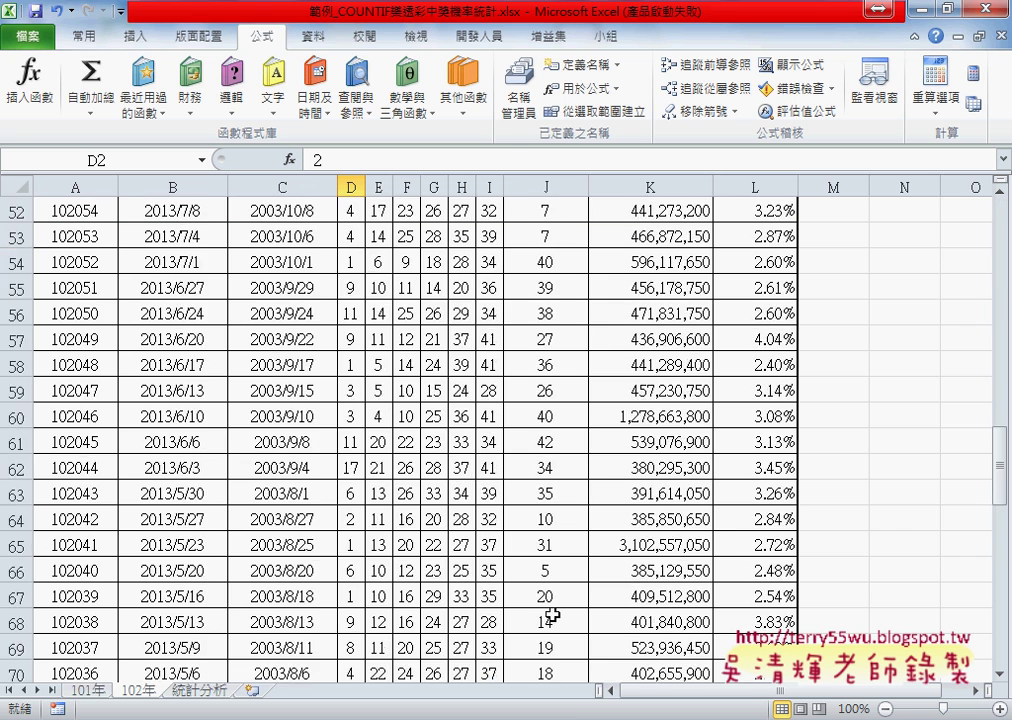
scroll(549, 612, "down", 8)
scroll(555, 620, "down", 4)
scroll(558, 546, "down", 4)
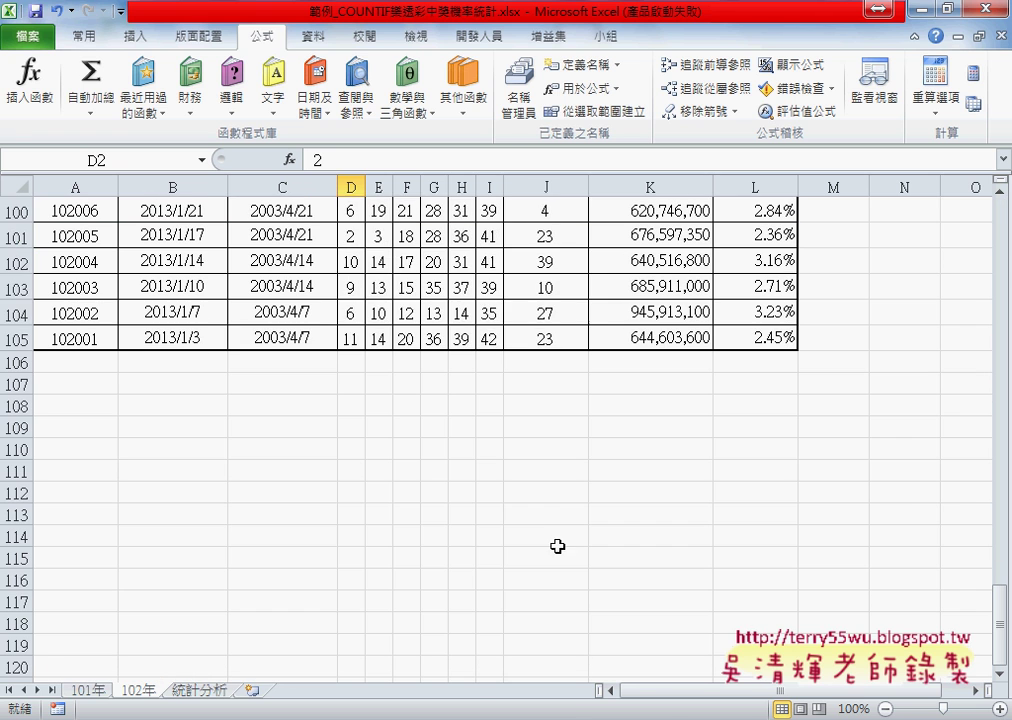
left_click(540, 345, "shift")
left_click(145, 161)
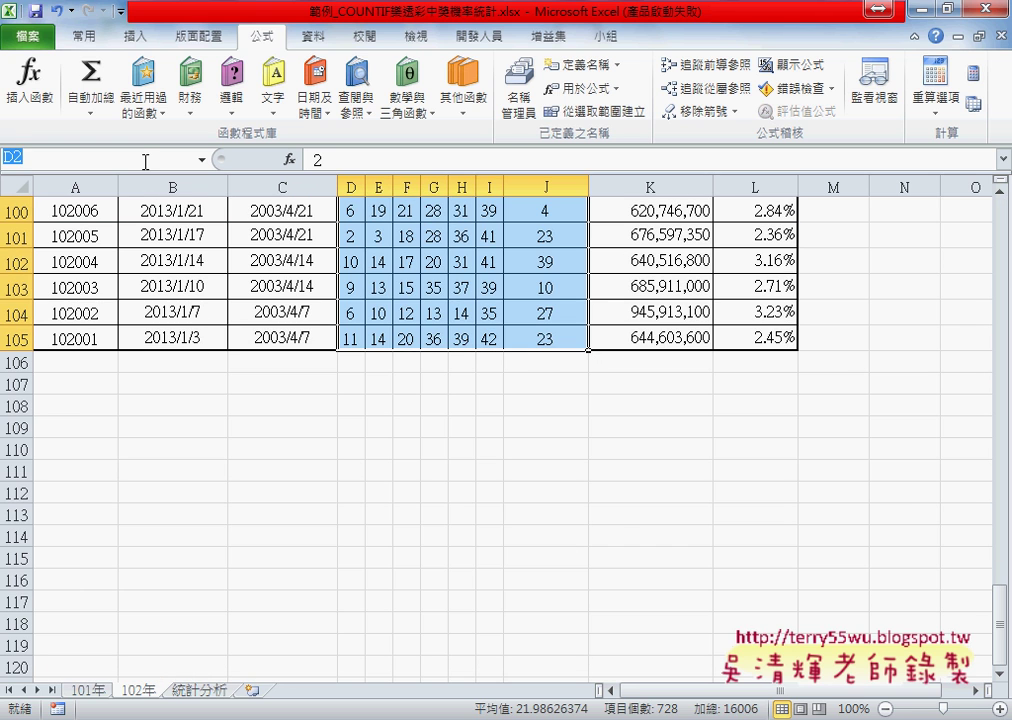
type("開獎102")
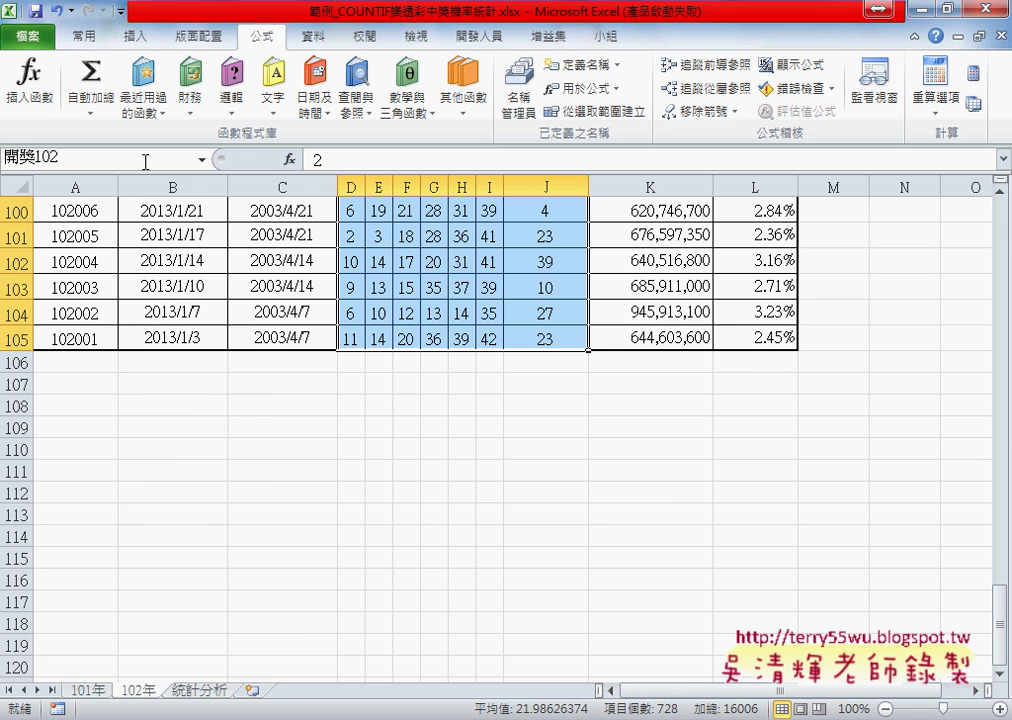
key("Return")
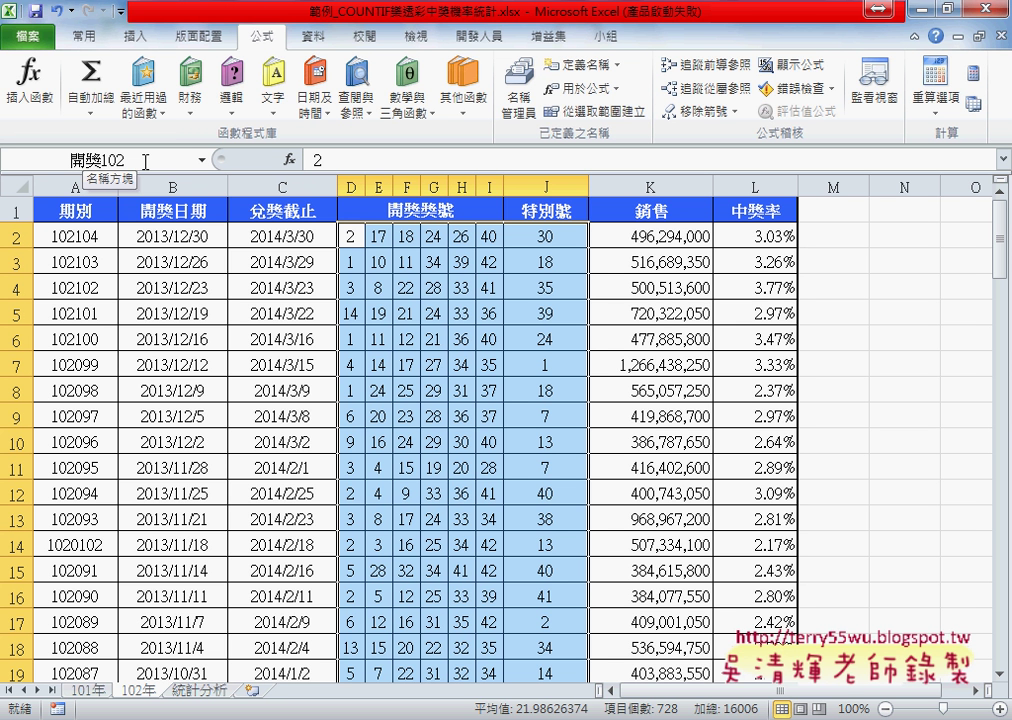
- On the 統計分析 sheet, enter =COUNTIF(開獎101,A2) in B2 to count number 1's 17 draws
left_click(196, 690)
left_click(174, 238)
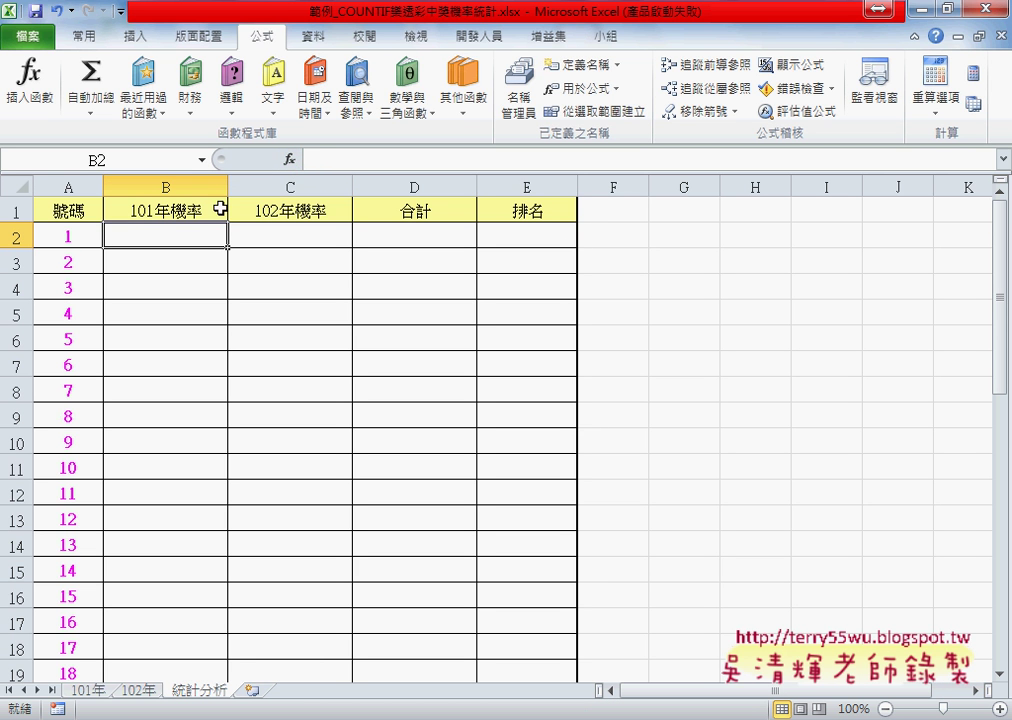
left_click(289, 160)
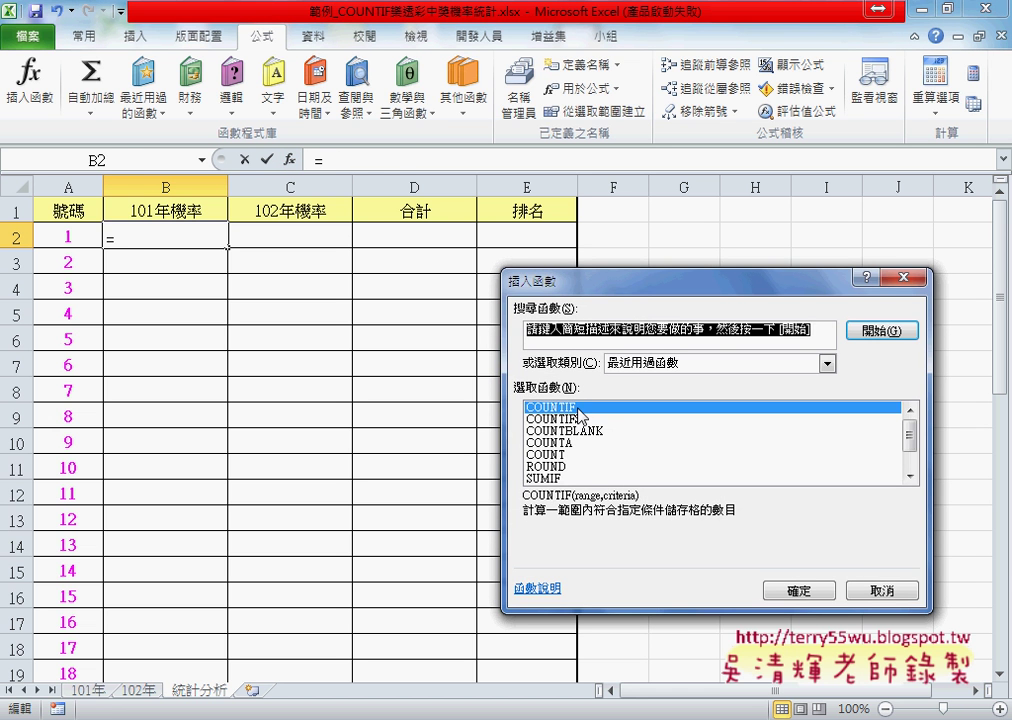
left_click(815, 591)
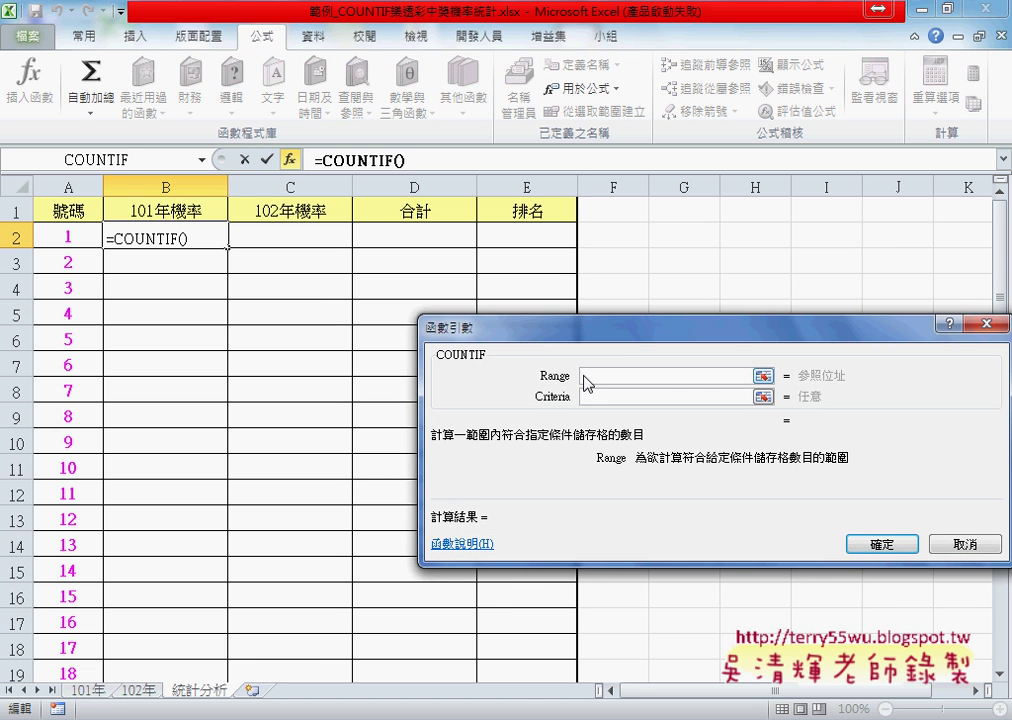
key("F3")
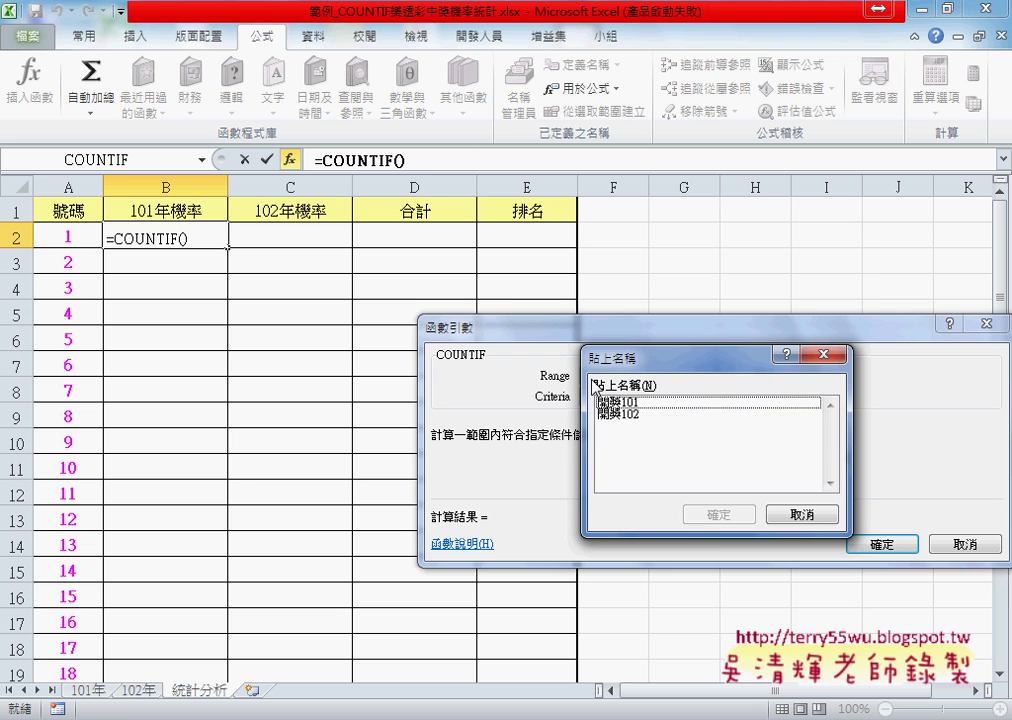
left_click(718, 514)
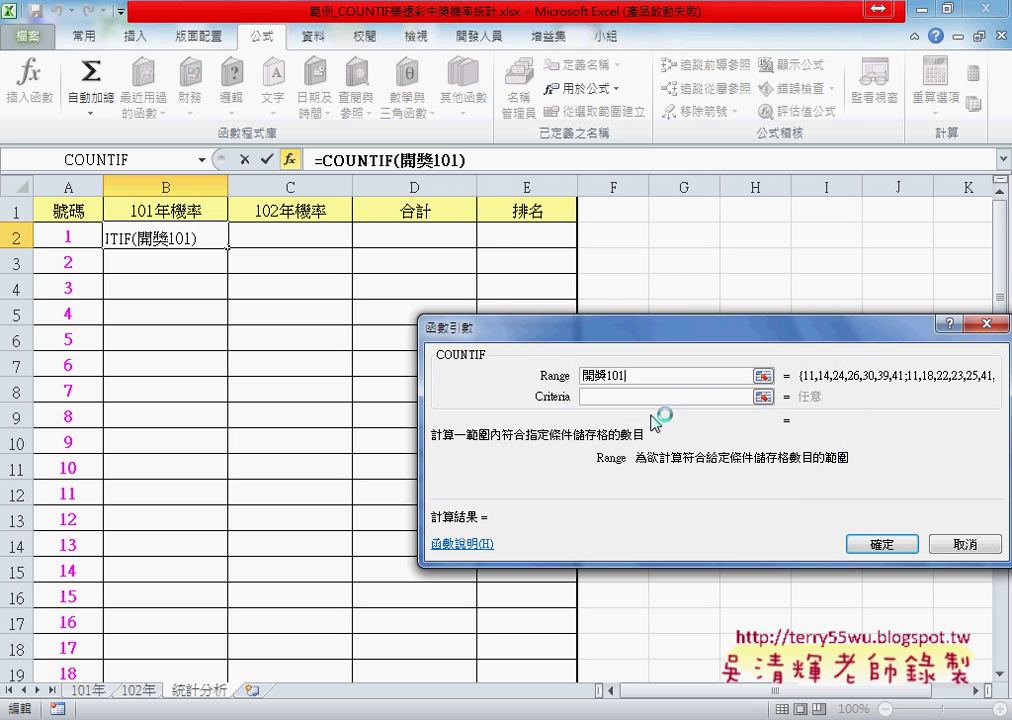
left_click(629, 398)
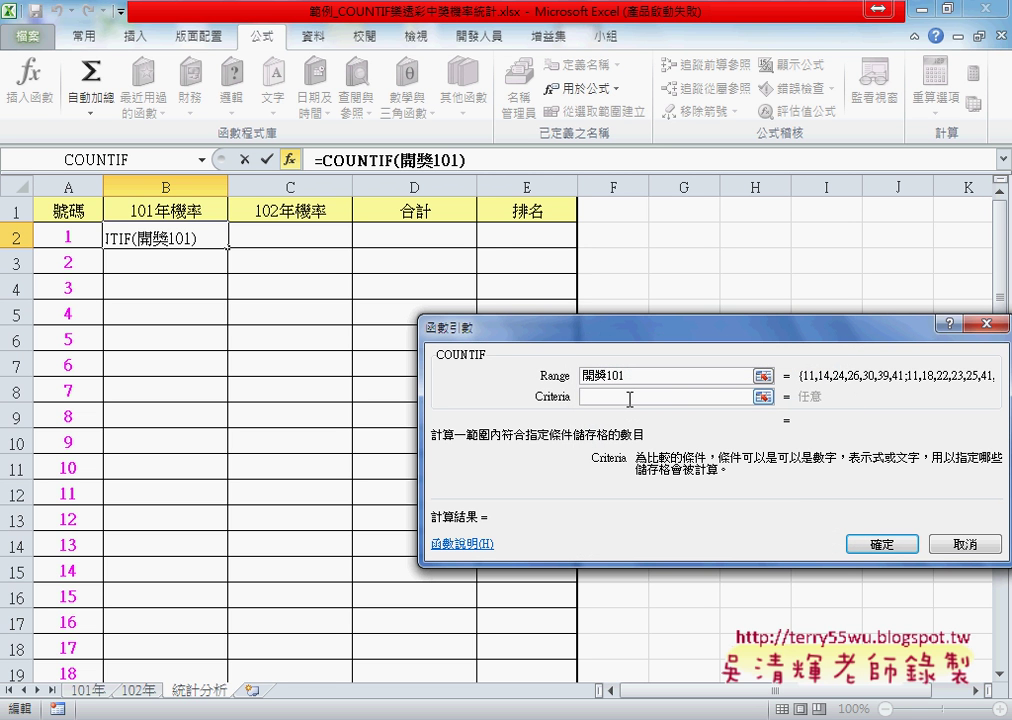
left_click(70, 238)
left_click(890, 543)
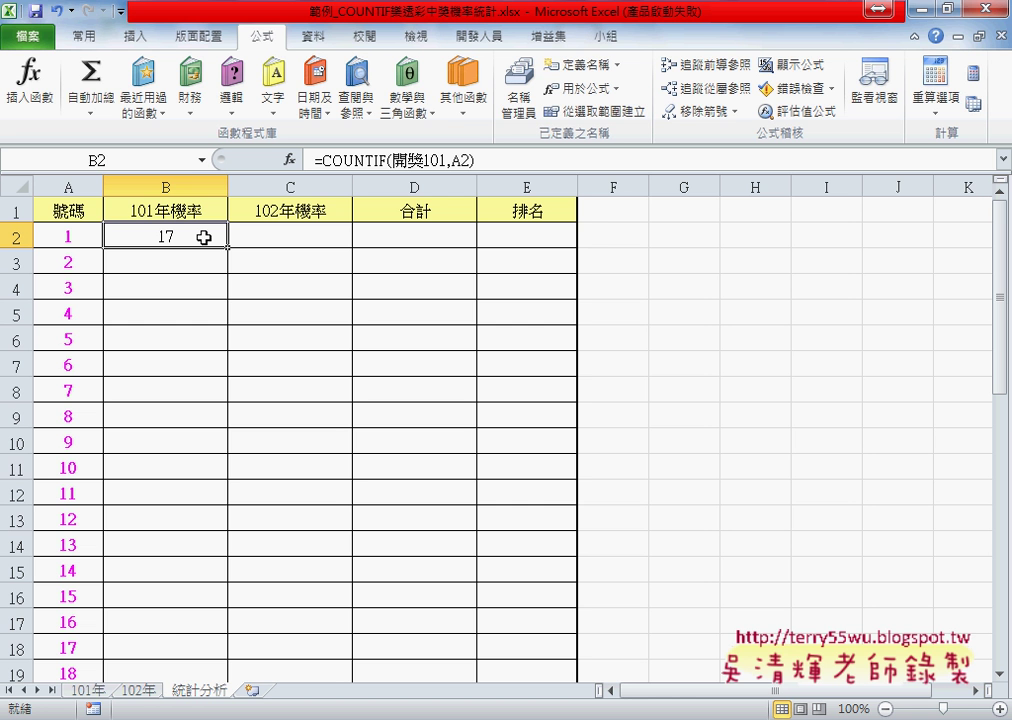
left_click(88, 692)
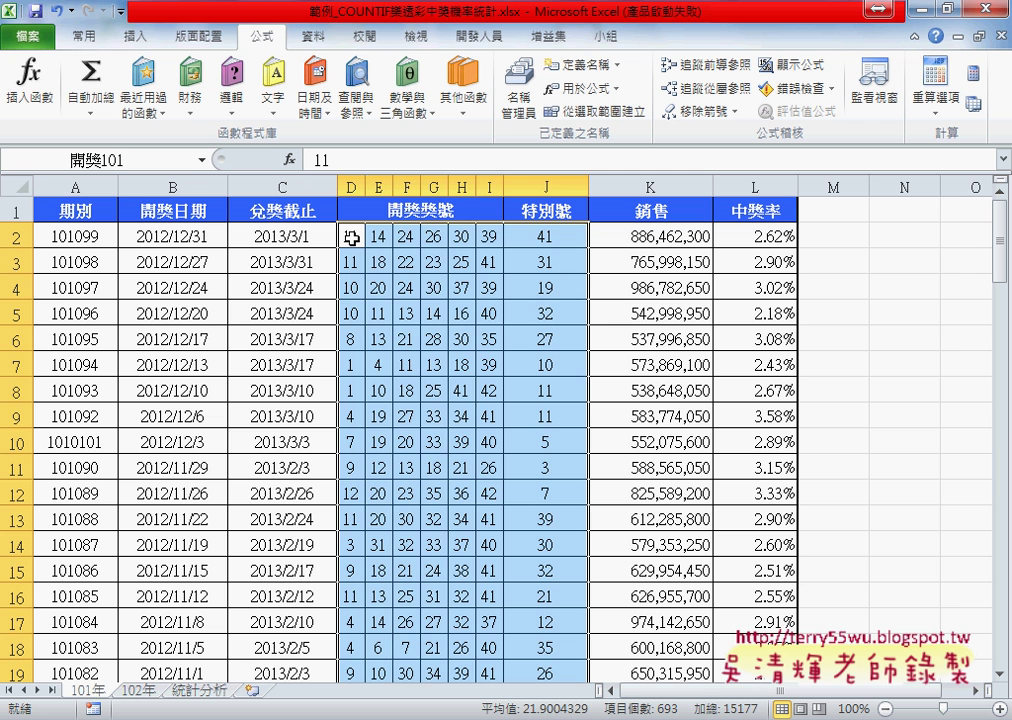
left_click_drag(350, 236, 562, 240)
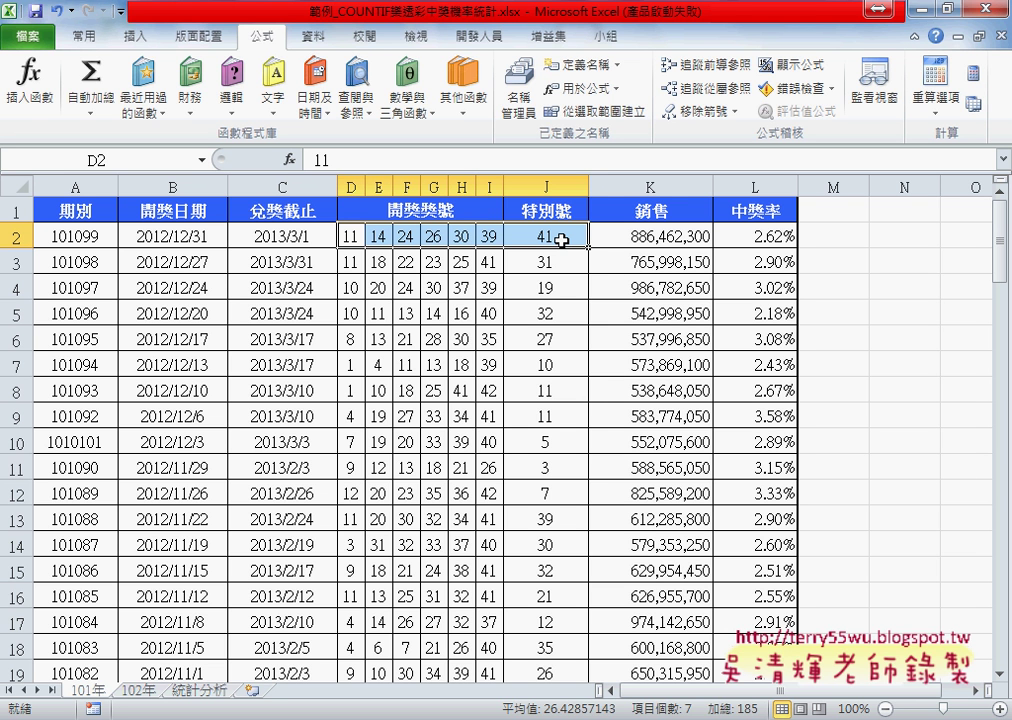
left_click(200, 690)
- Divide B2's COUNTIF formula by 693
left_click(492, 161)
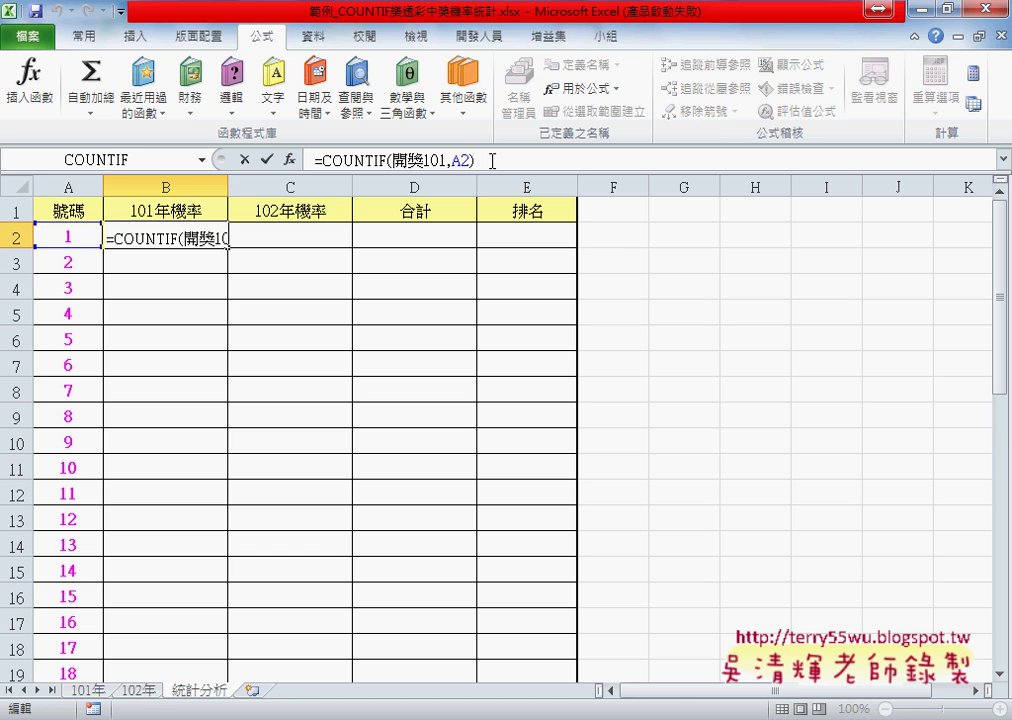
type("/693")
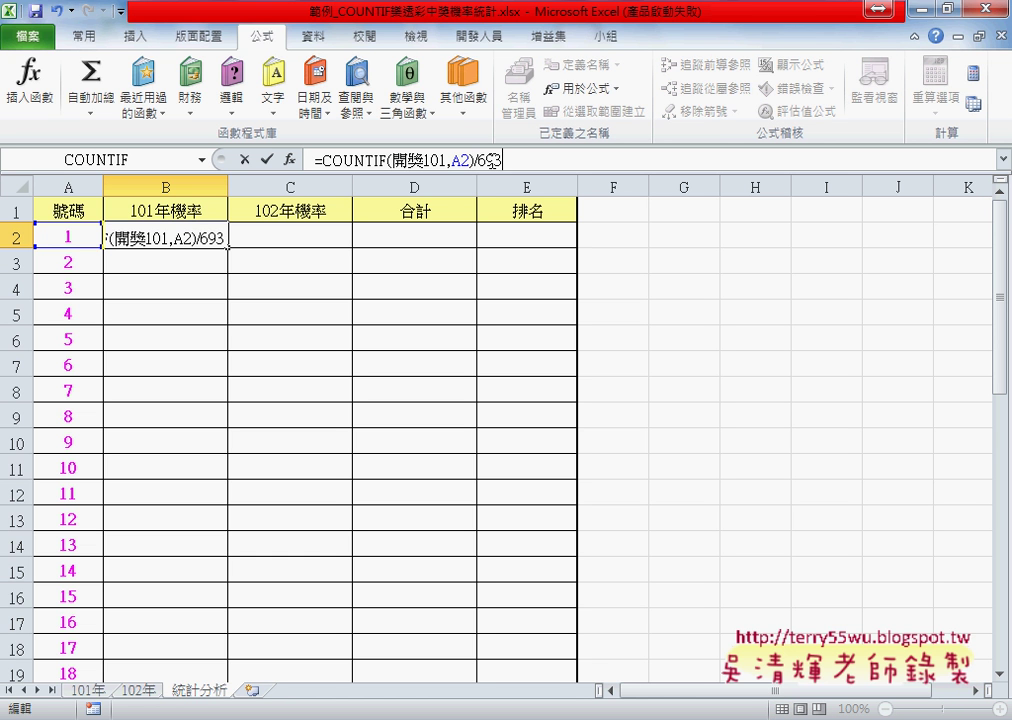
key("Return")
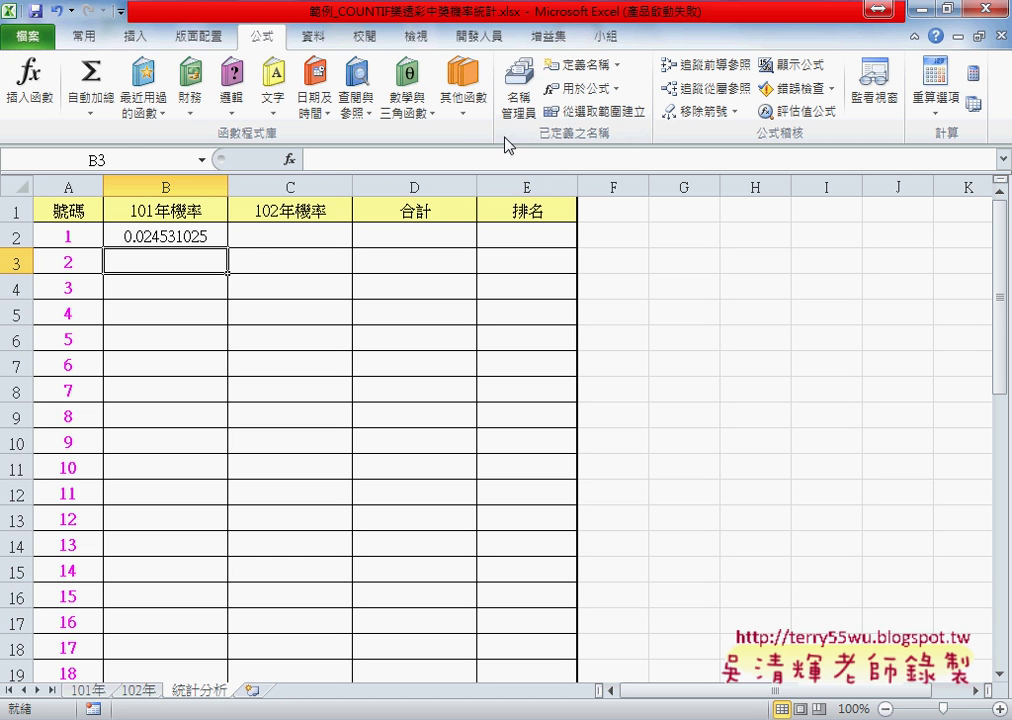
- Delete the fixed 693 divisor so B2 reads =COUNTIF(開獎101,A2)/
left_click(200, 236)
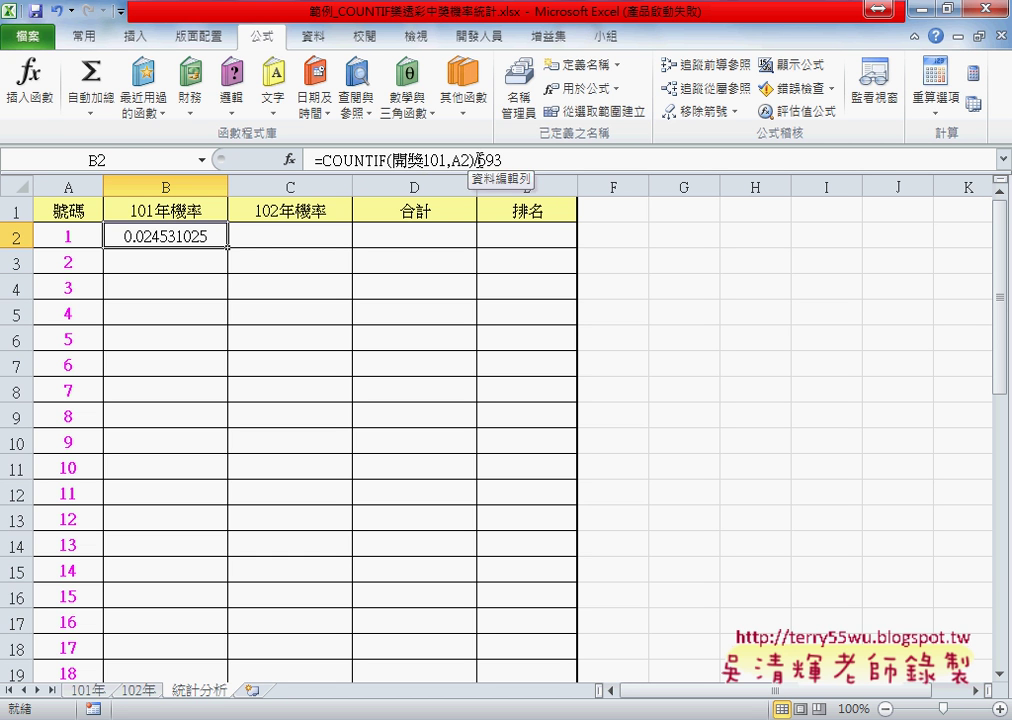
left_click_drag(479, 160, 521, 161)
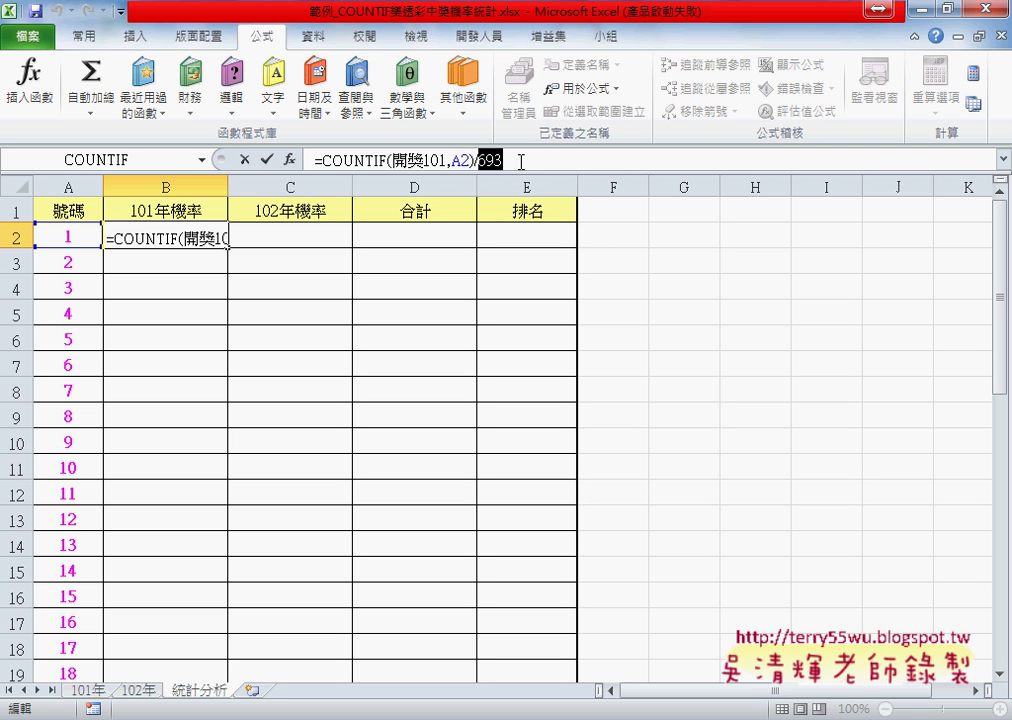
key("BackSpace")
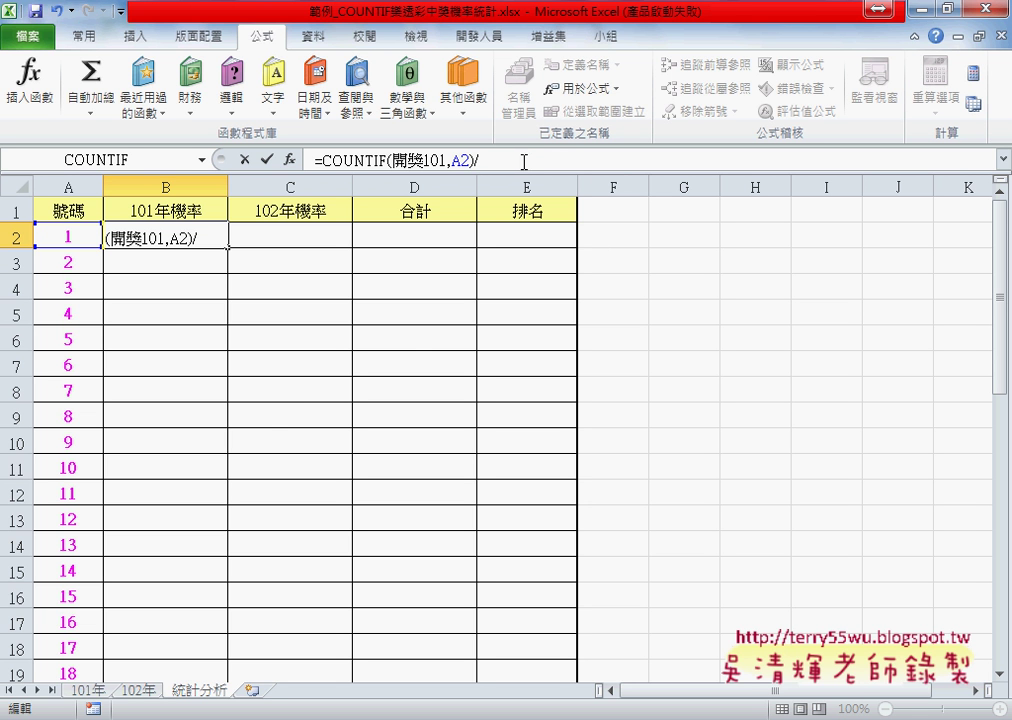
left_click(202, 160)
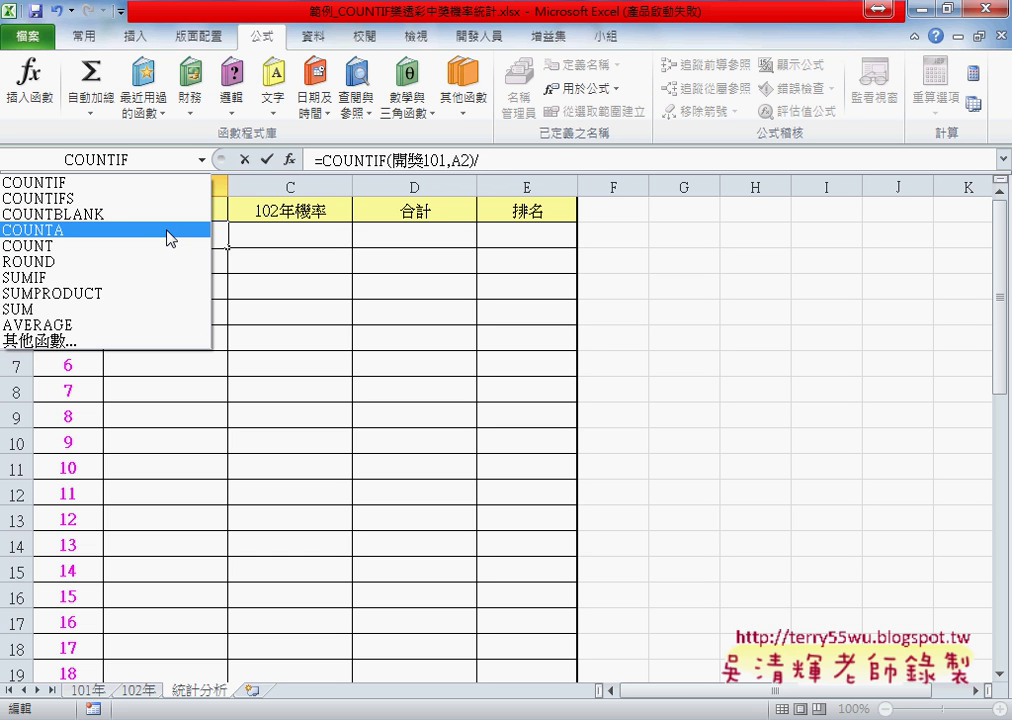
- Use COUNT(開獎101) as the divisor so B2 shows the probability 0.024531025
left_click(165, 247)
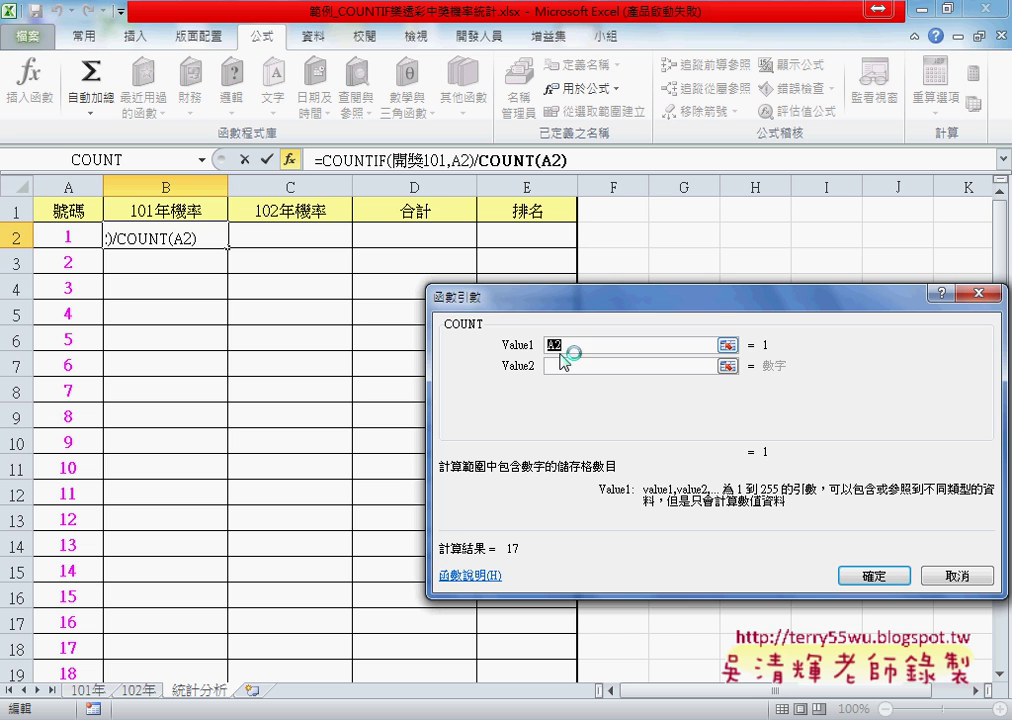
key("Delete")
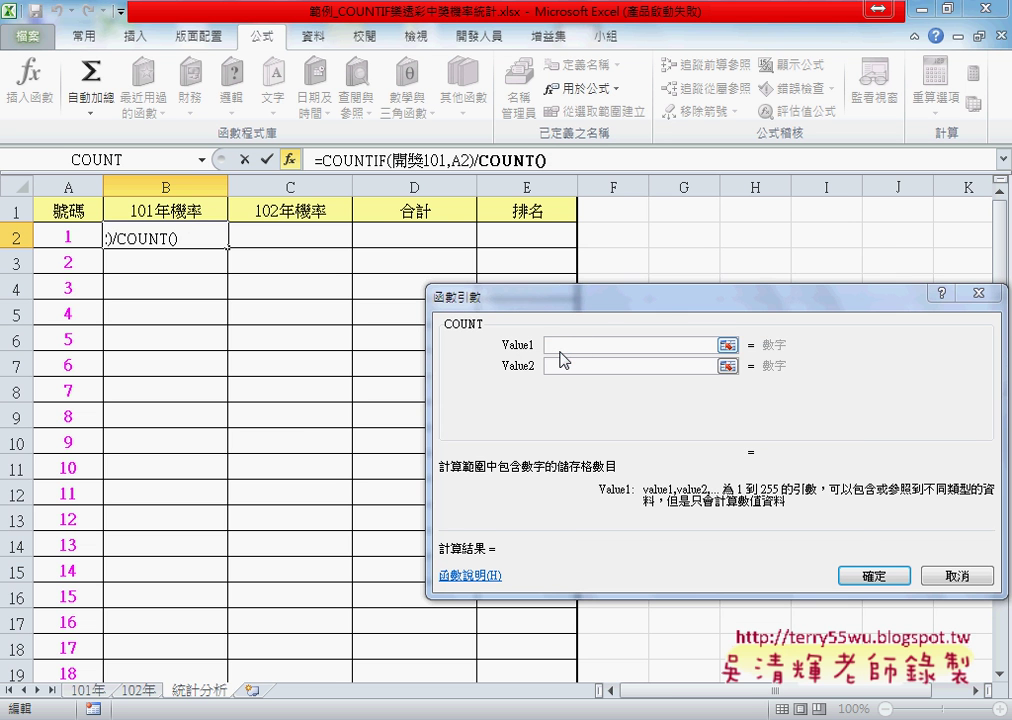
key("F3")
double_click(615, 402)
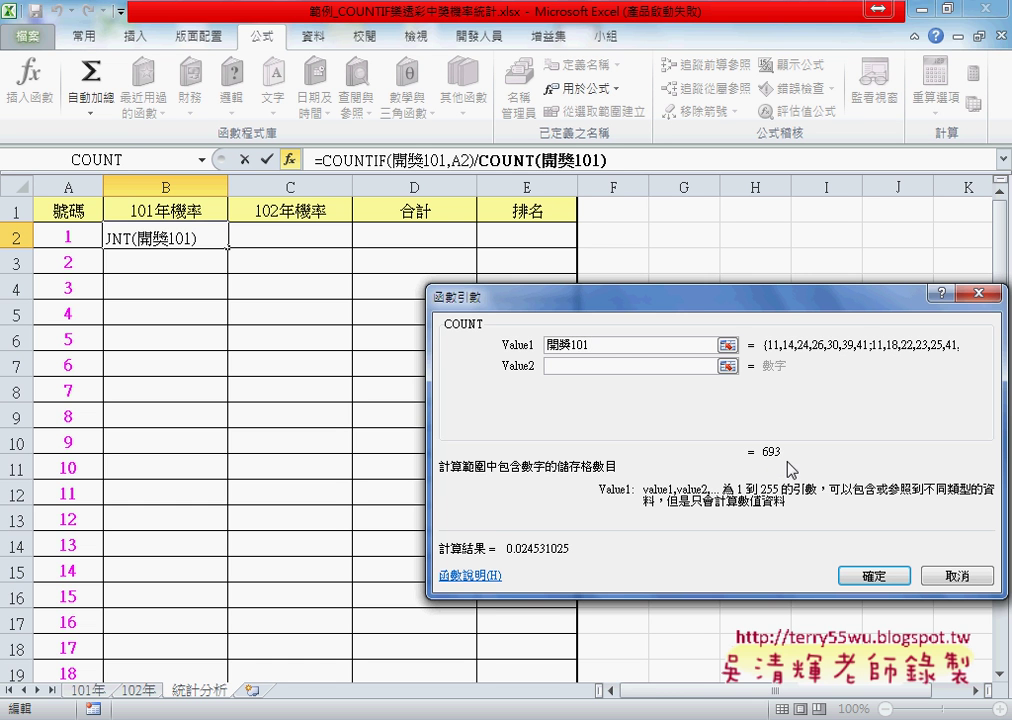
left_click(895, 580)
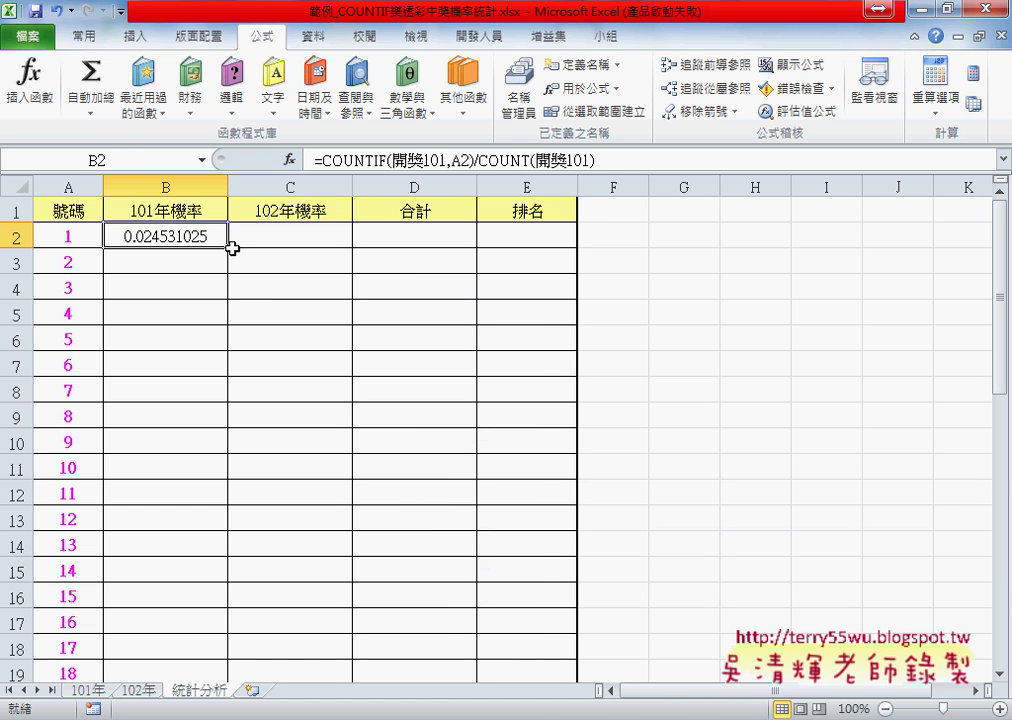
- Fill the 101年機率 formula down the column and copy B2's formula text
double_click(229, 247)
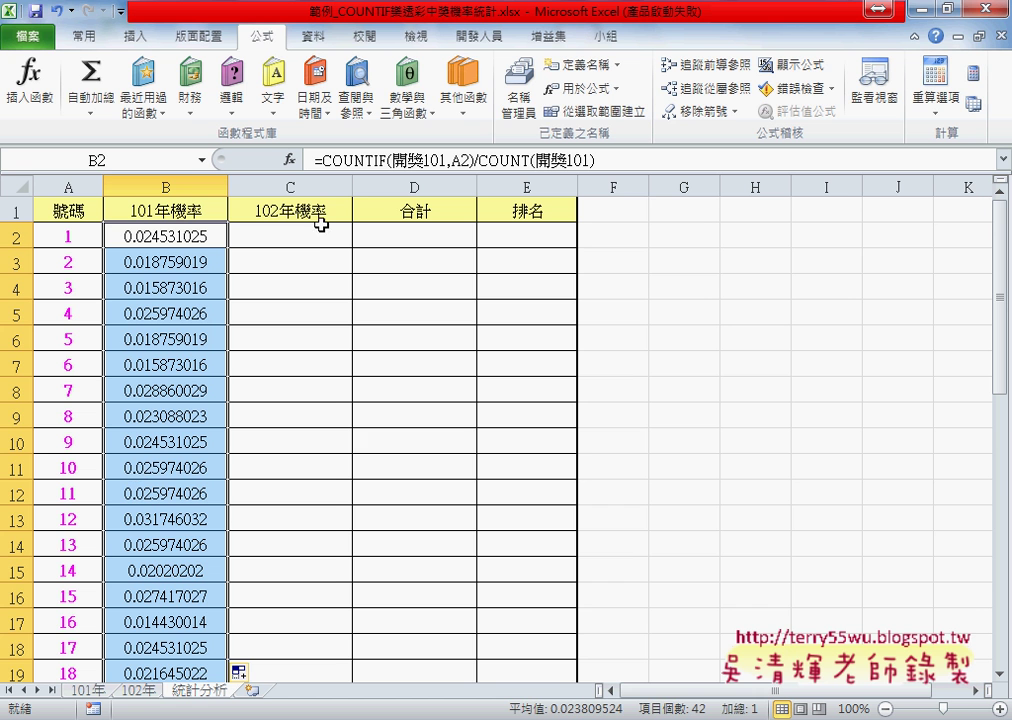
left_click(205, 236)
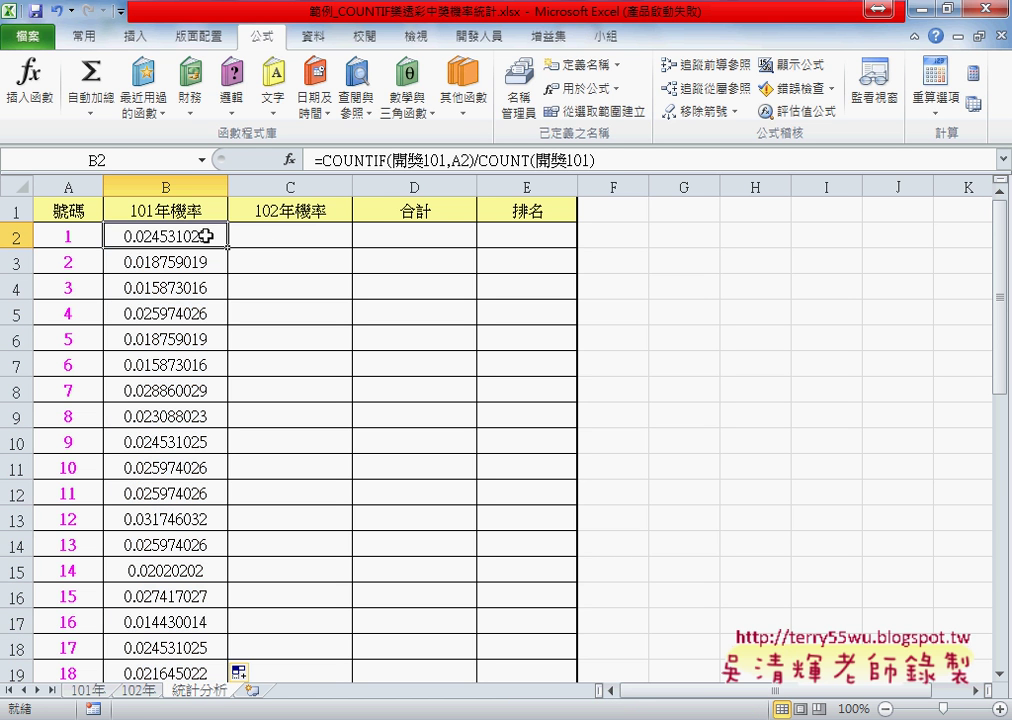
left_click_drag(594, 160, 298, 163)
key("ctrl+c")
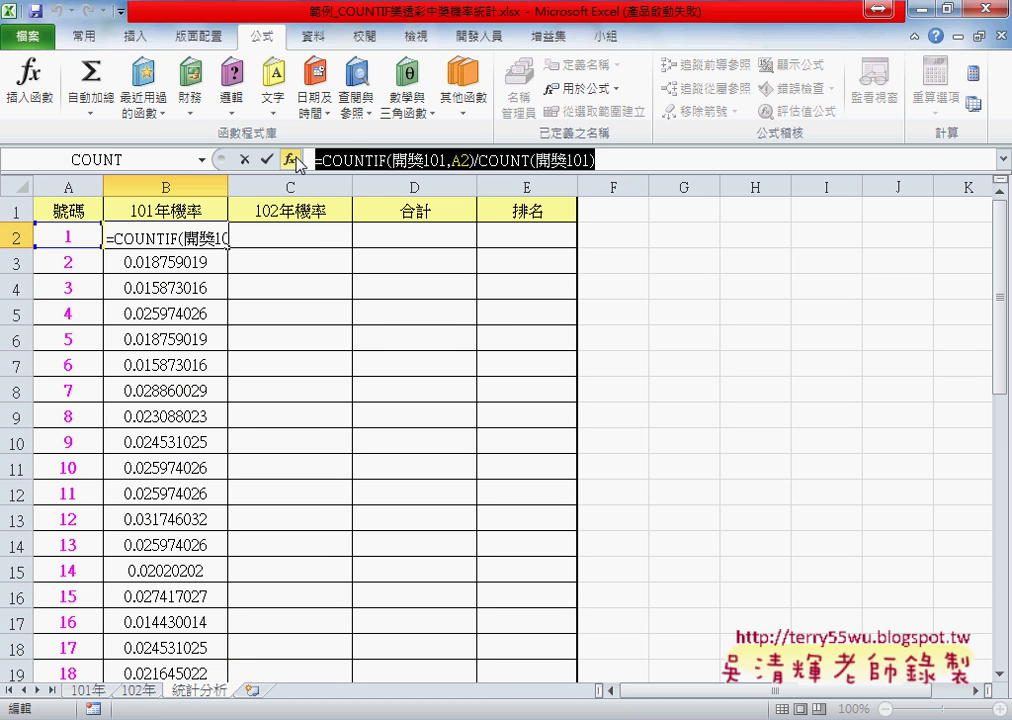
left_click(266, 160)
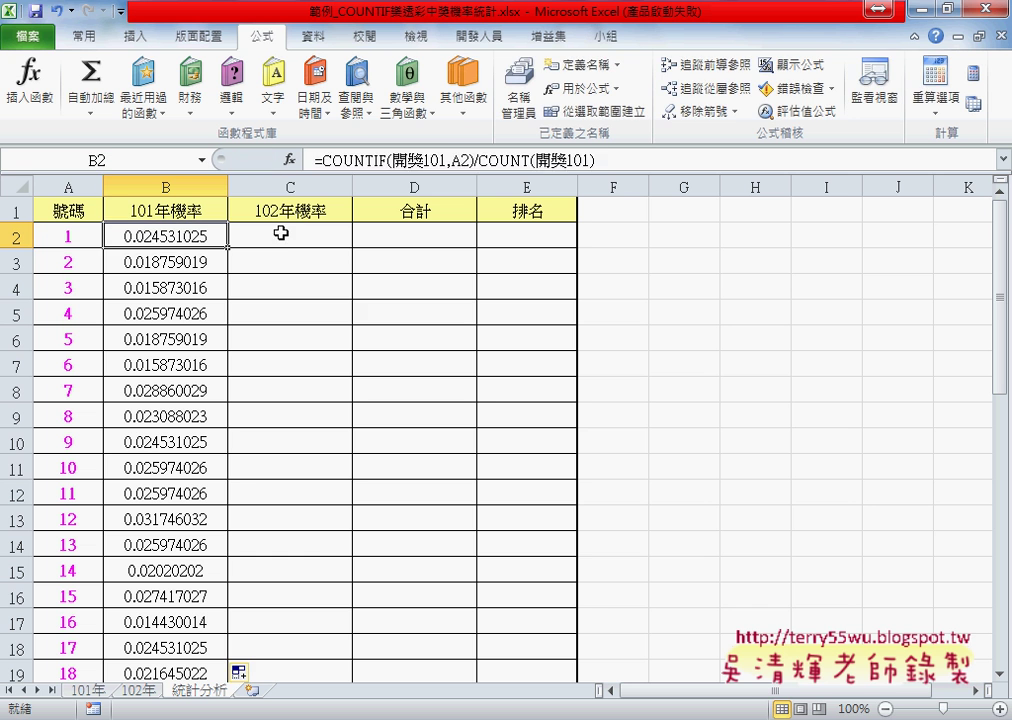
- Enter =COUNTIF(開獎102,A2)/COUNT(開獎102) in C2 and fill it down the 102年機率 column
left_click(281, 232)
left_click(339, 160)
key("ctrl+v")
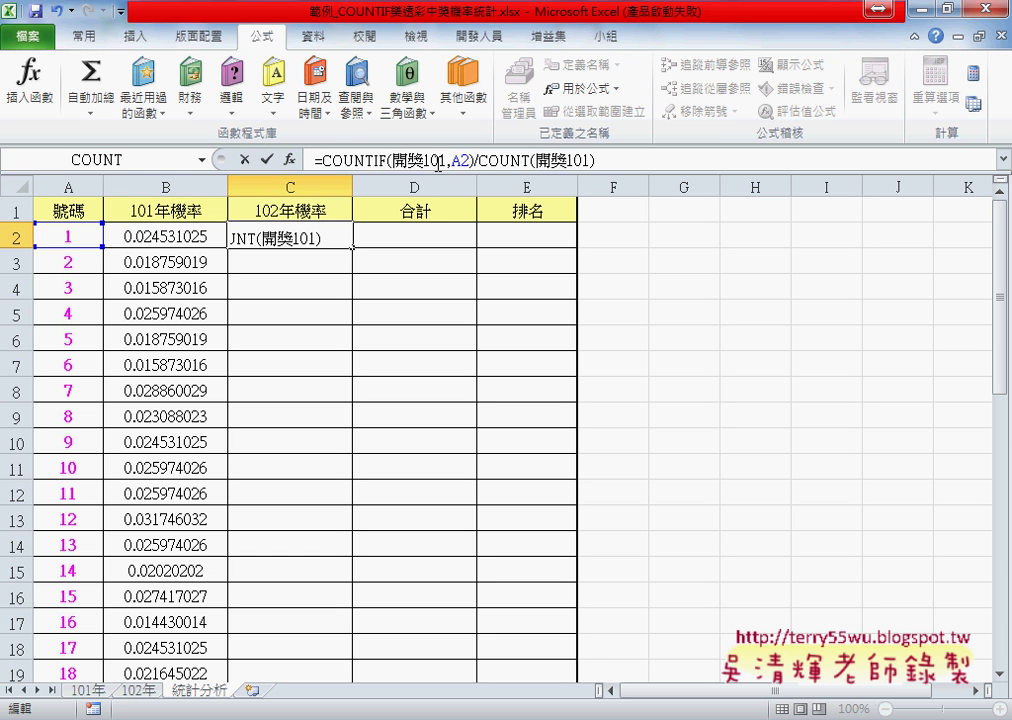
left_click(443, 162)
type("2")
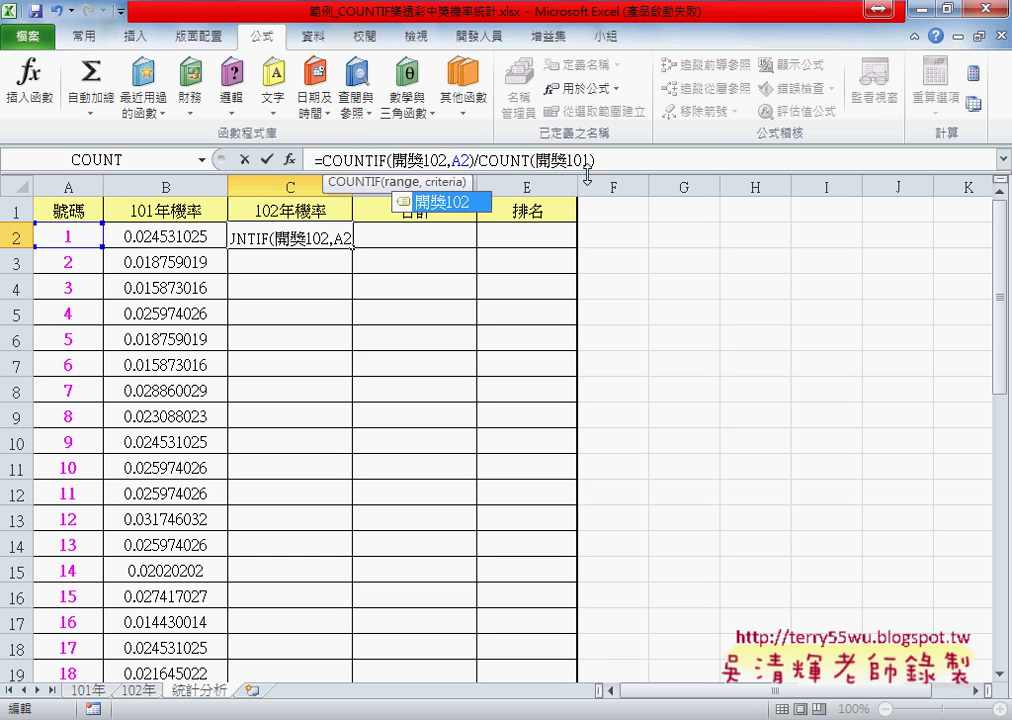
left_click_drag(582, 161, 591, 161)
type("2")
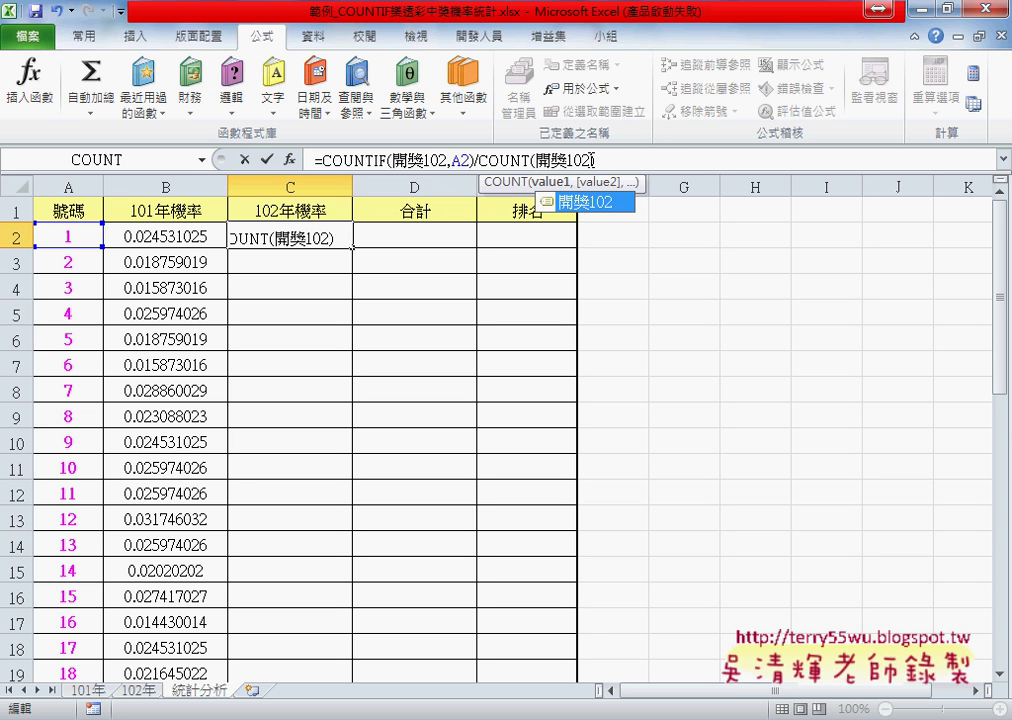
left_click(266, 159)
double_click(351, 247)
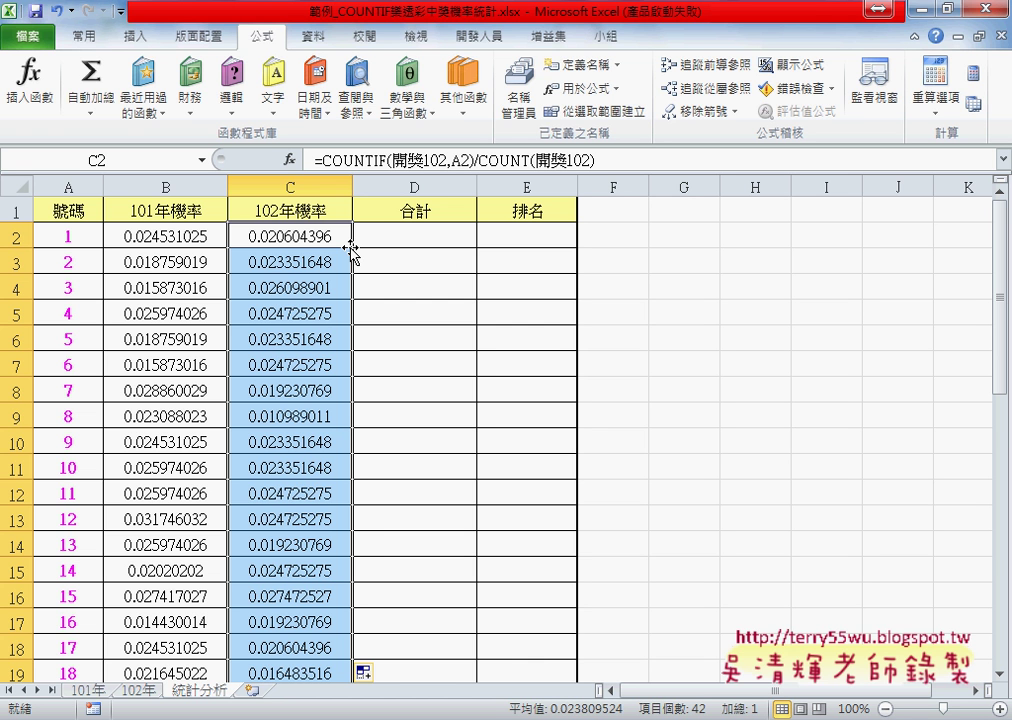
- Enter =B2+C2 in D2 and fill it down the 合計 column, starting at 0.04513542
left_click(410, 240)
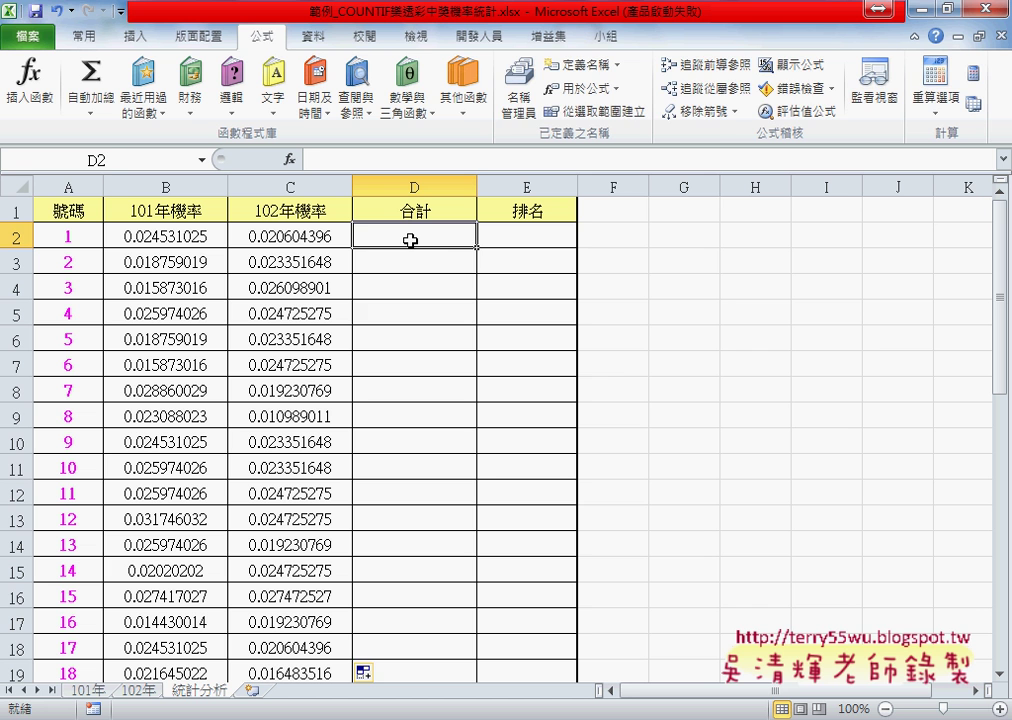
left_click(319, 157)
type("=")
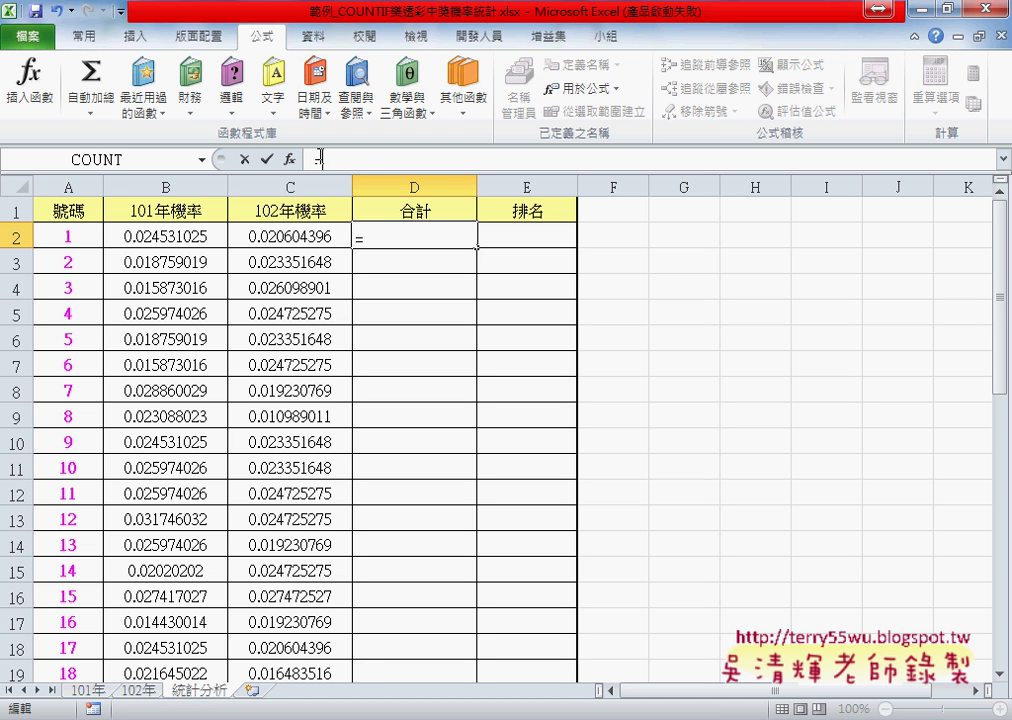
left_click(198, 237)
type("+")
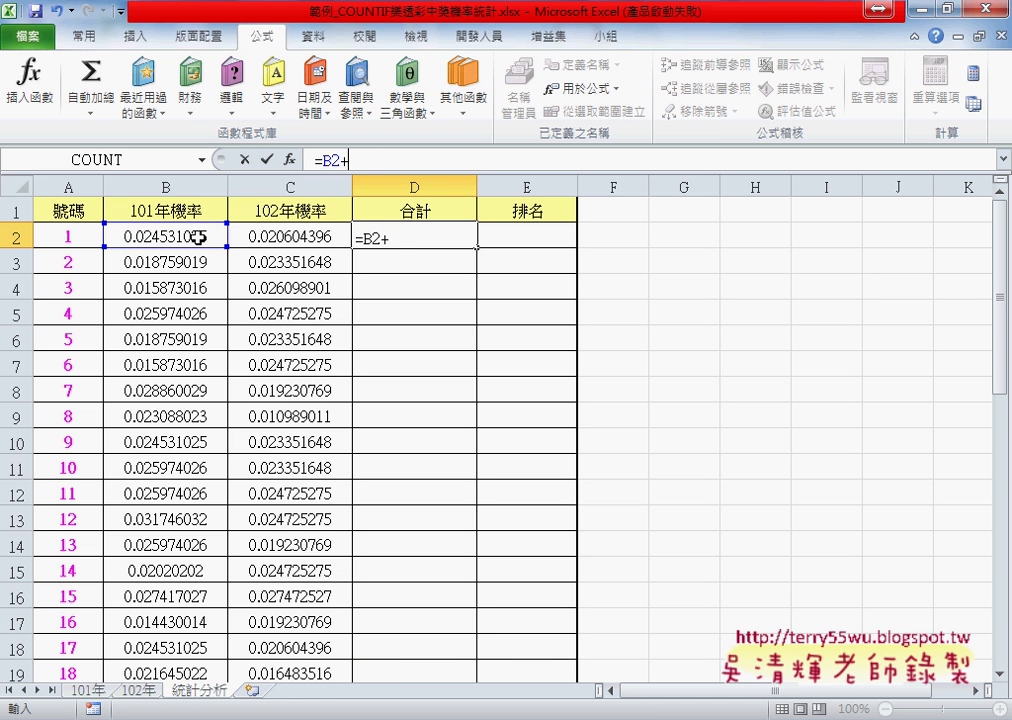
left_click(285, 237)
left_click(266, 159)
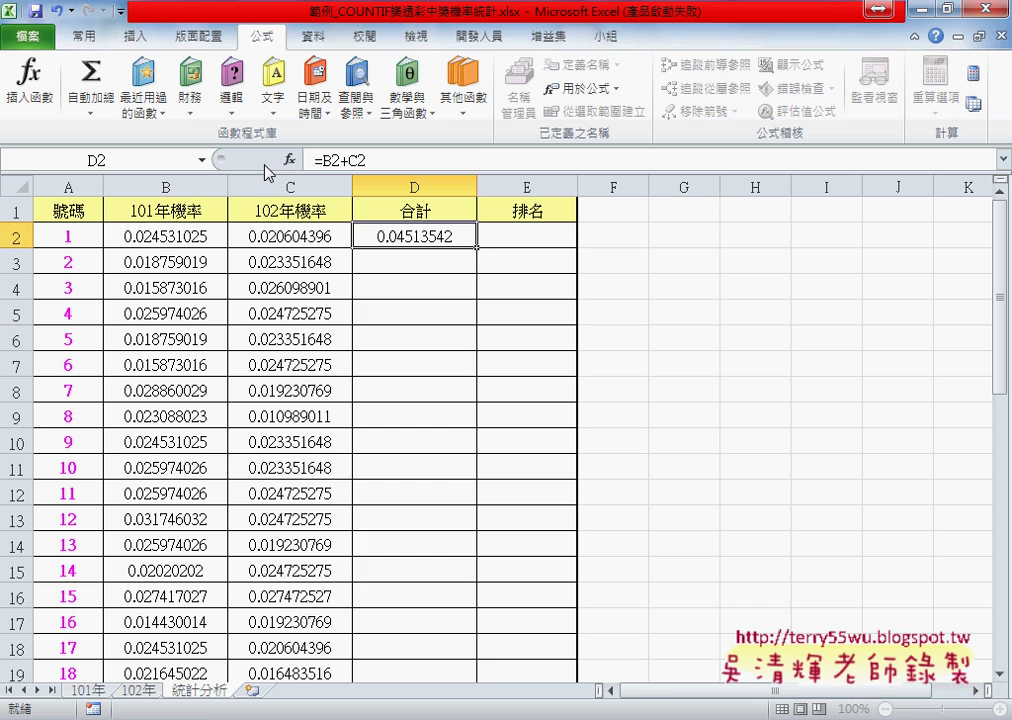
double_click(480, 250)
left_click(541, 247)
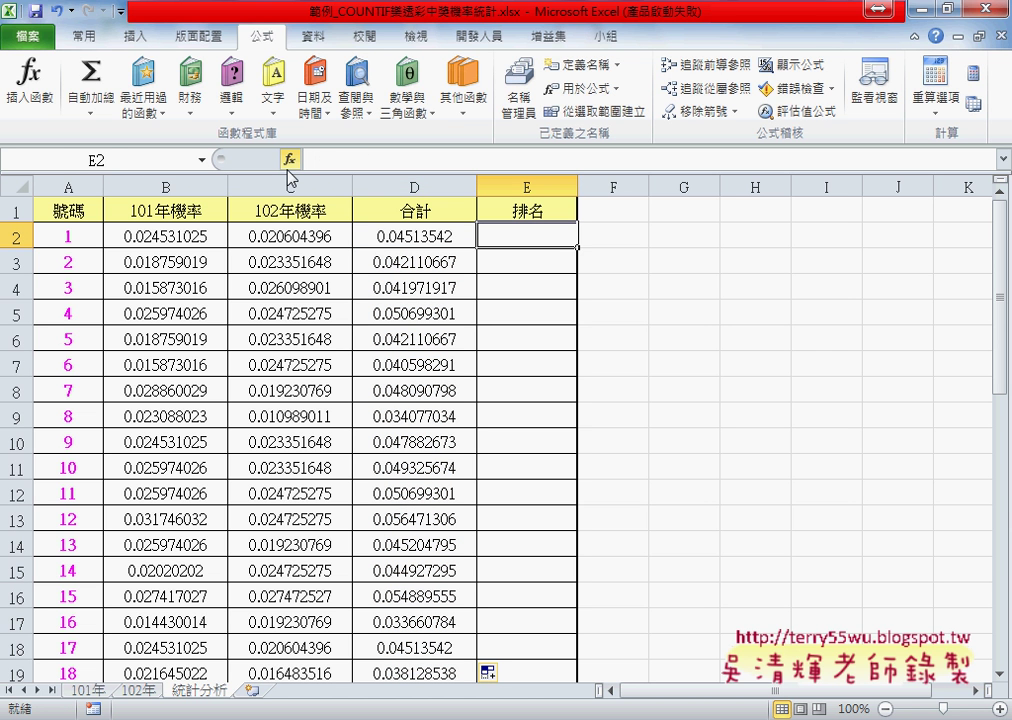
- Insert the RANK.EQ function from the 統計 category into E2
left_click(289, 163)
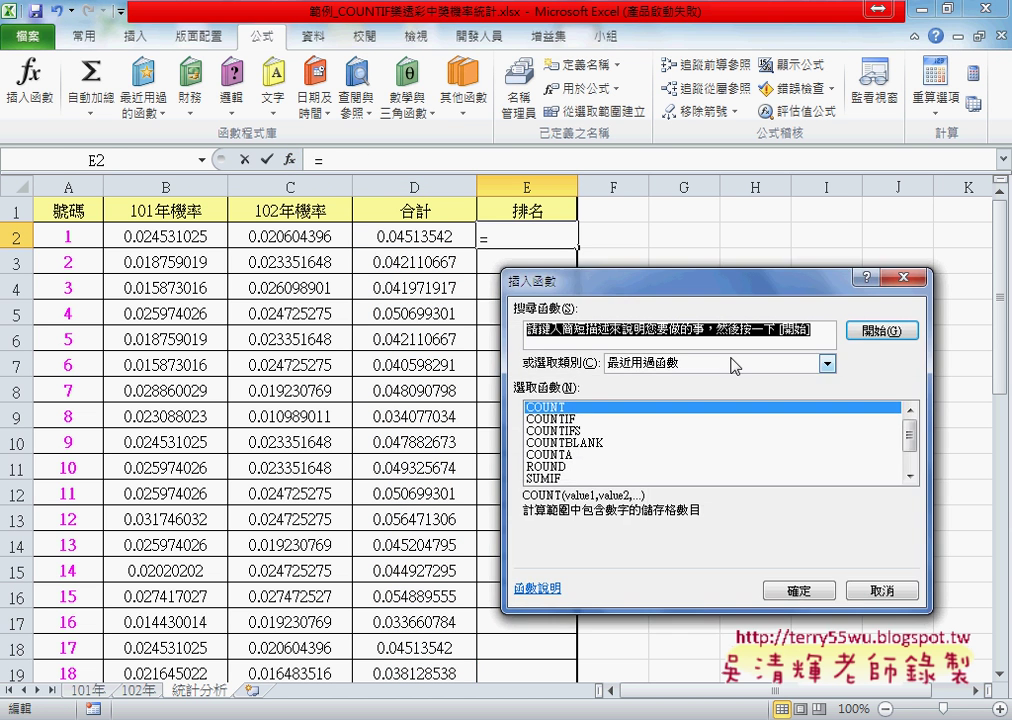
left_click(736, 365)
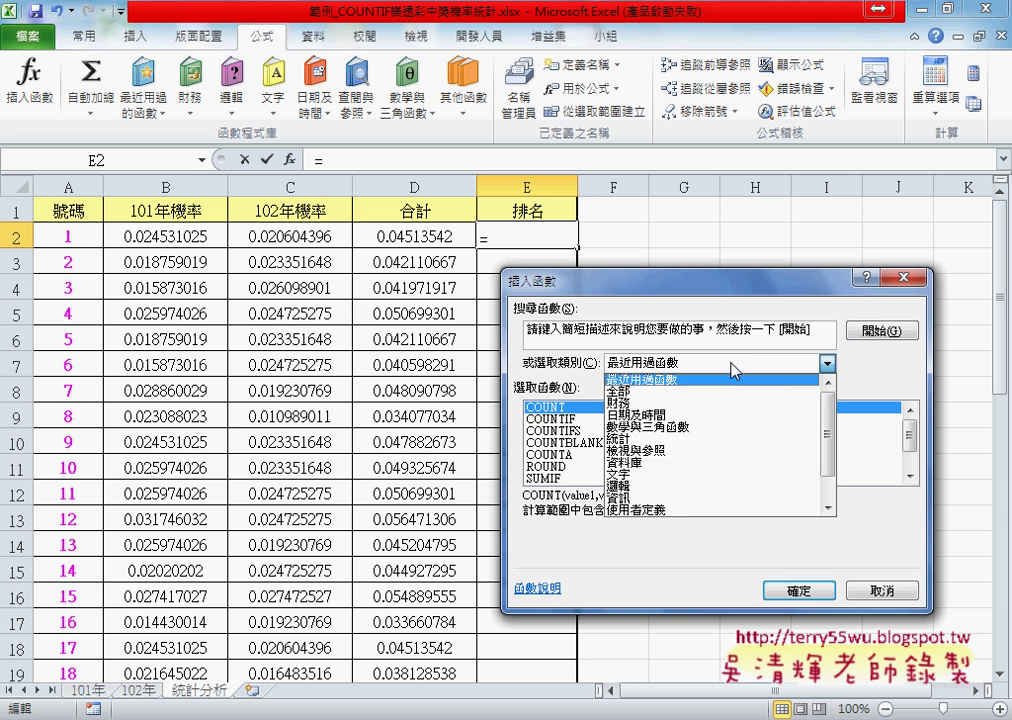
left_click(753, 452)
left_click_drag(910, 427, 911, 461)
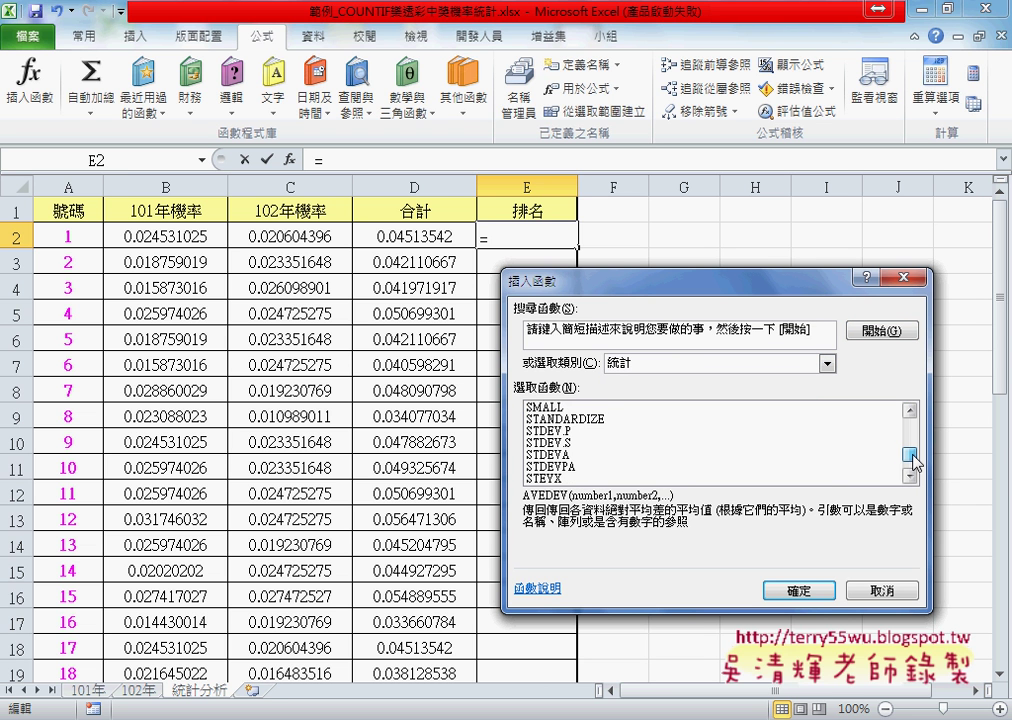
left_click(909, 410)
left_click(909, 410)
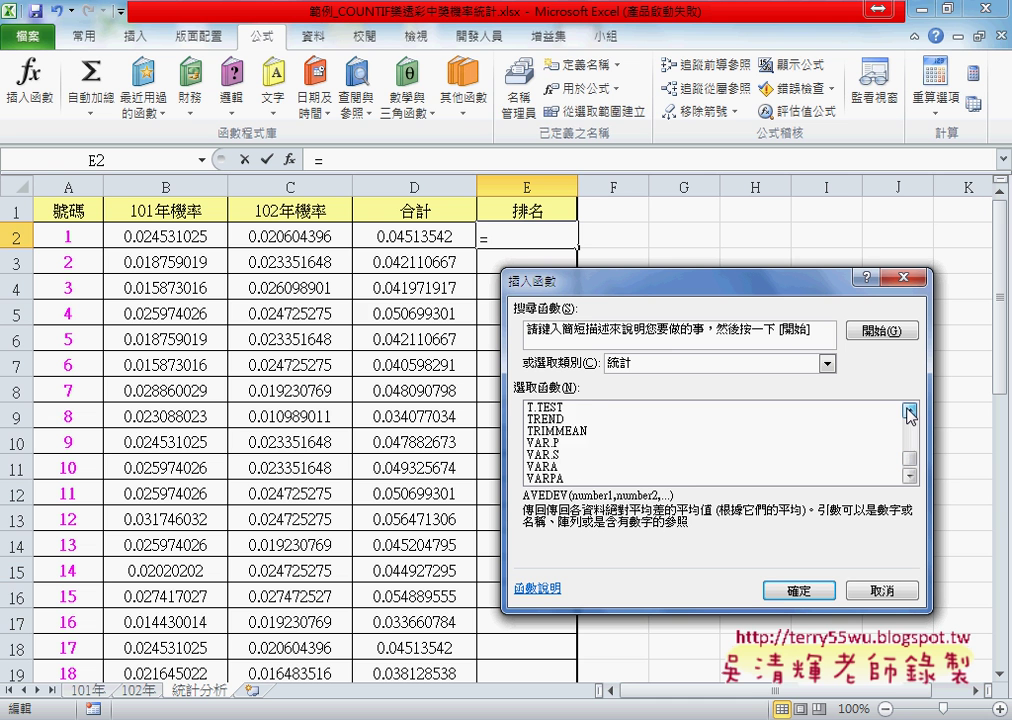
left_click(909, 410)
left_click(909, 410)
left_click(909, 410)
left_click(909, 410)
left_click(909, 410)
left_click(909, 410)
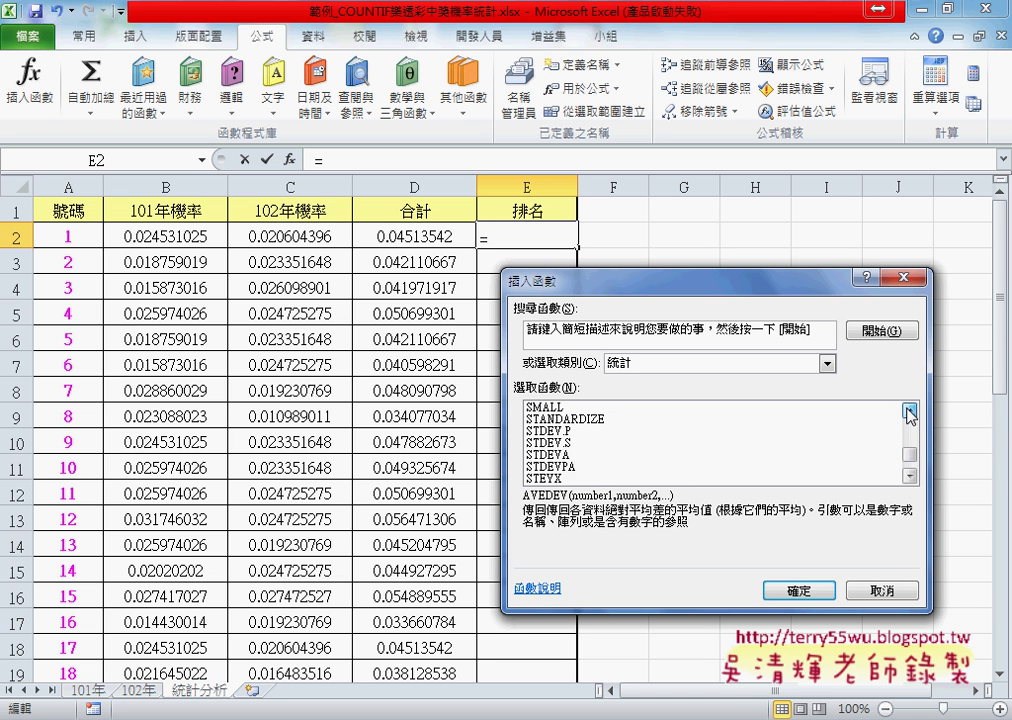
left_click(909, 410)
left_click(909, 410)
left_click(909, 410)
left_click(560, 443)
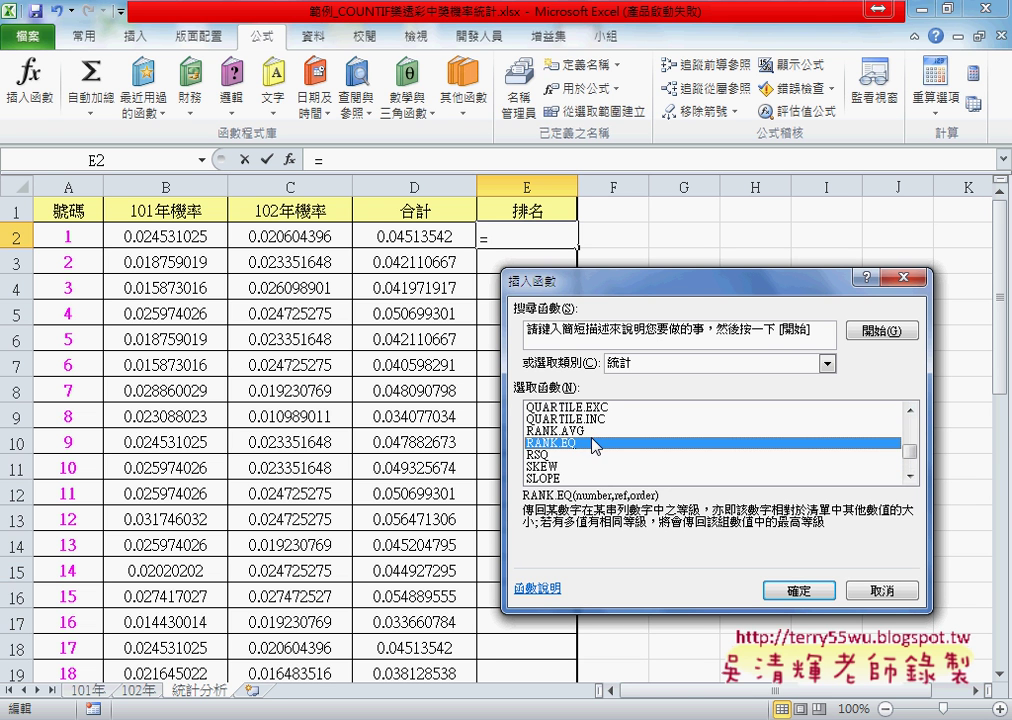
left_click_drag(683, 290, 818, 187)
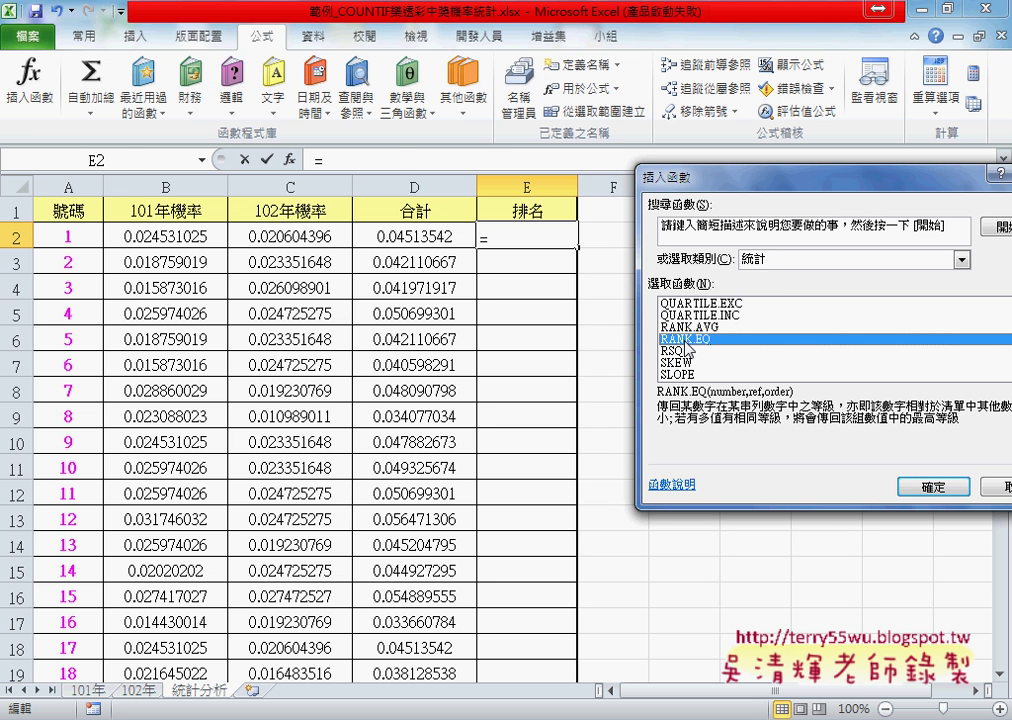
left_click(935, 486)
left_click_drag(600, 206, 728, 206)
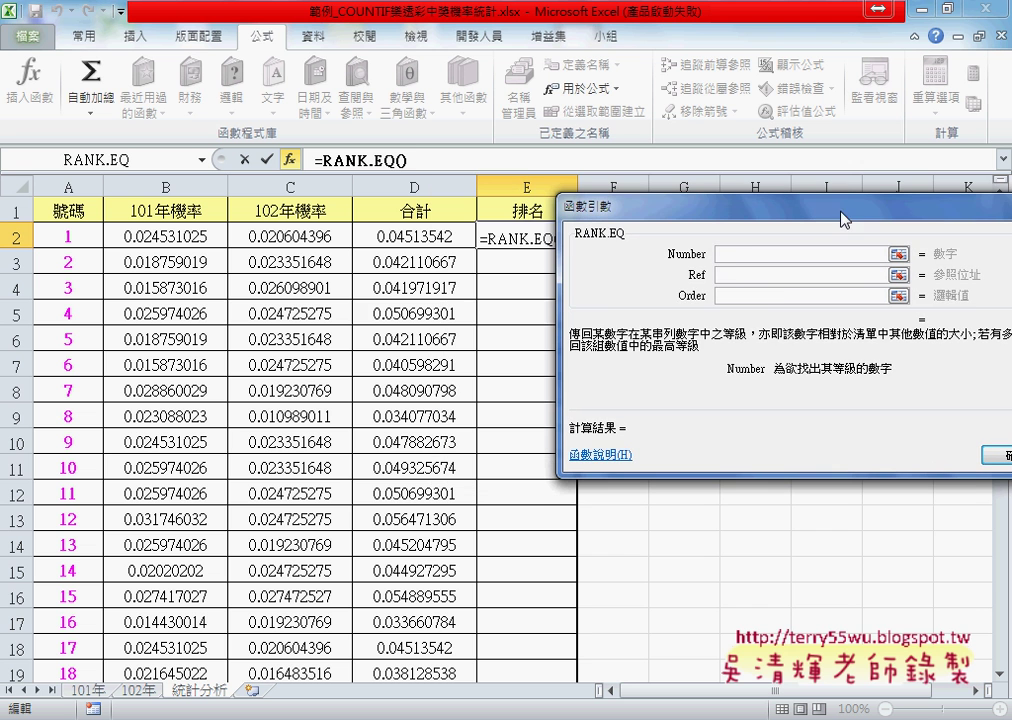
- Set RANK.EQ's Number to D2 and Ref to D$2:D$43, giving number 1 rank 26
left_click(414, 238)
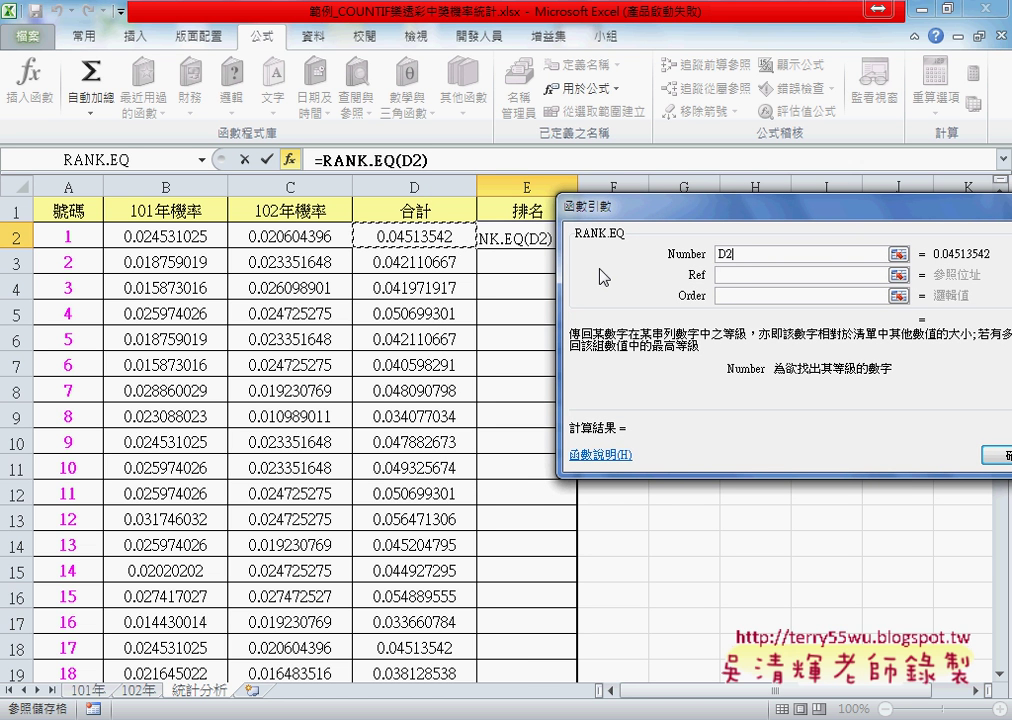
left_click(739, 274)
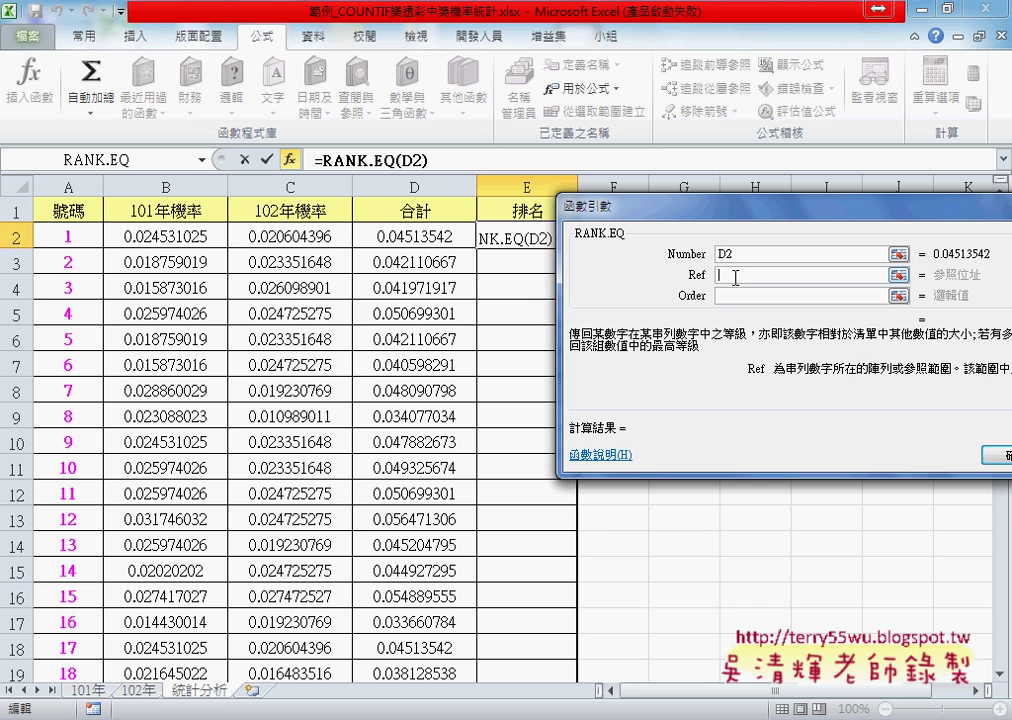
left_click(418, 237)
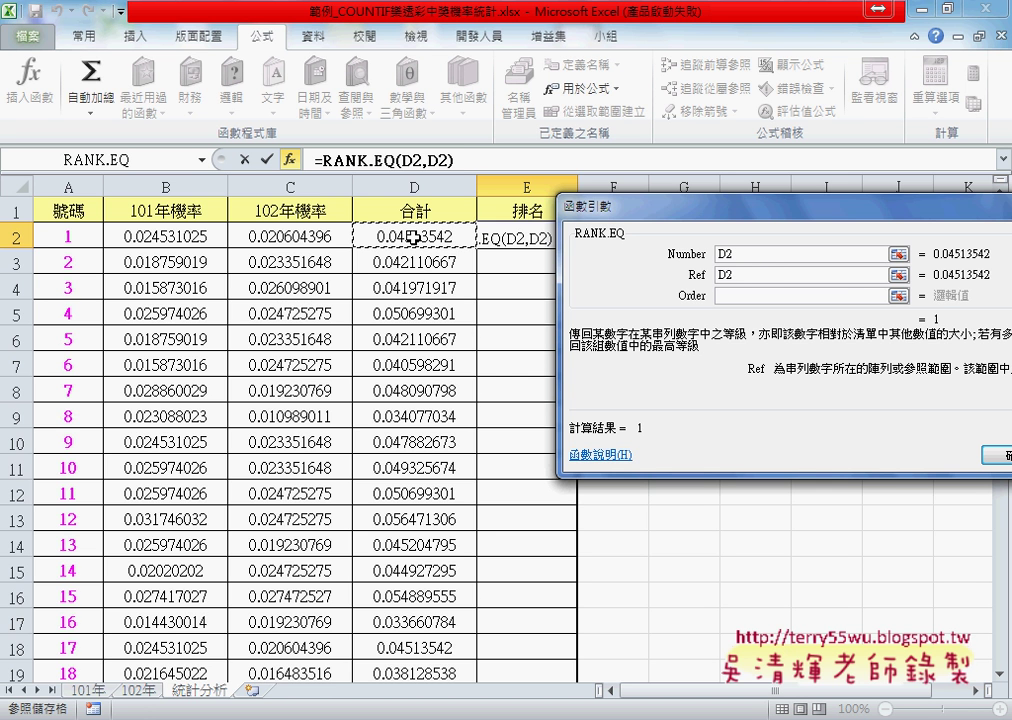
key("ctrl+shift+Down")
left_click(600, 216)
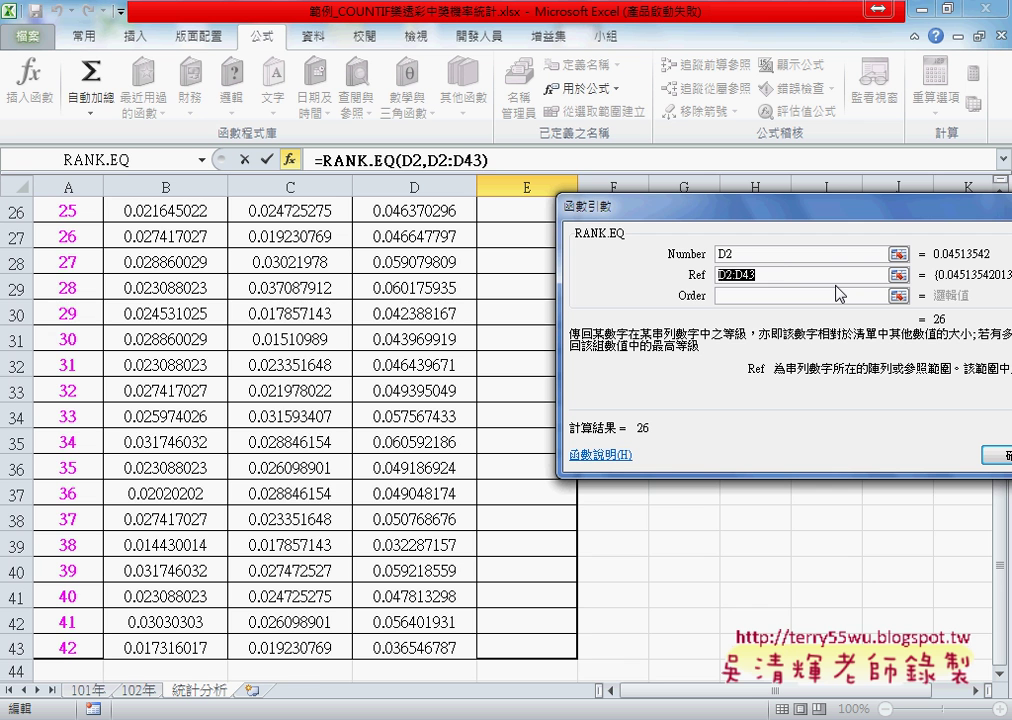
key("F4")
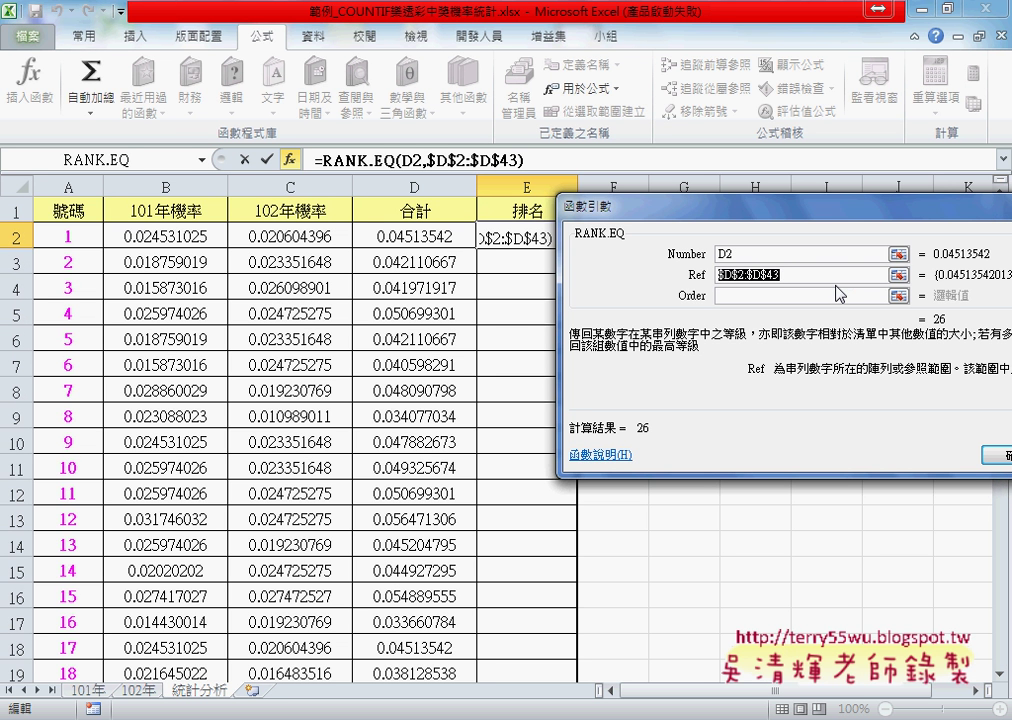
key("F4")
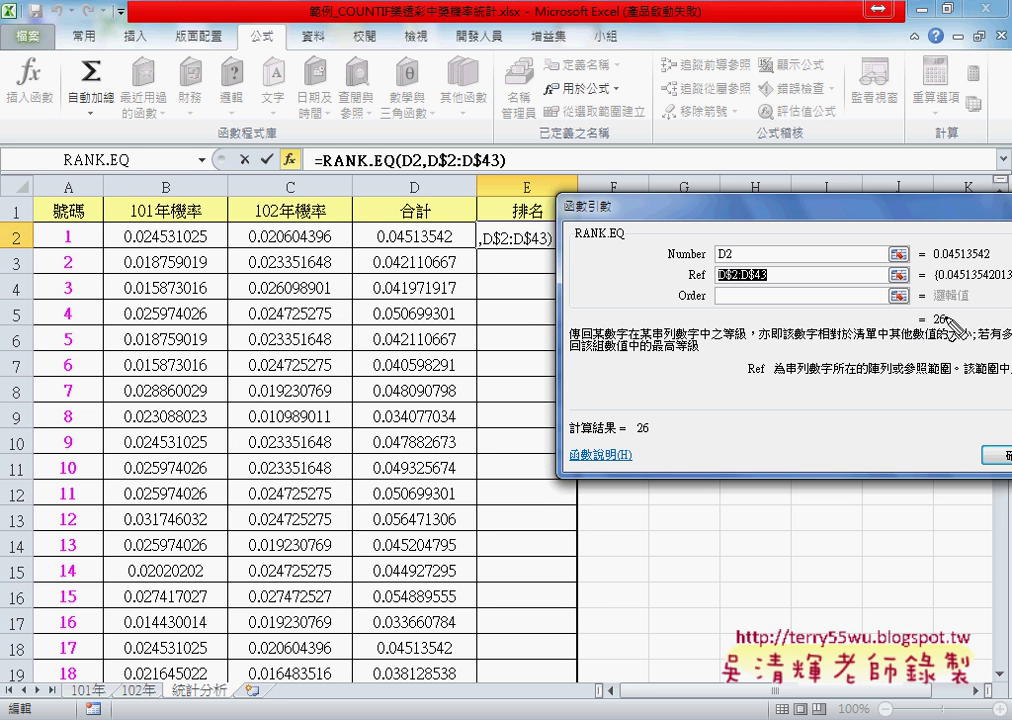
left_click_drag(975, 245, 990, 262)
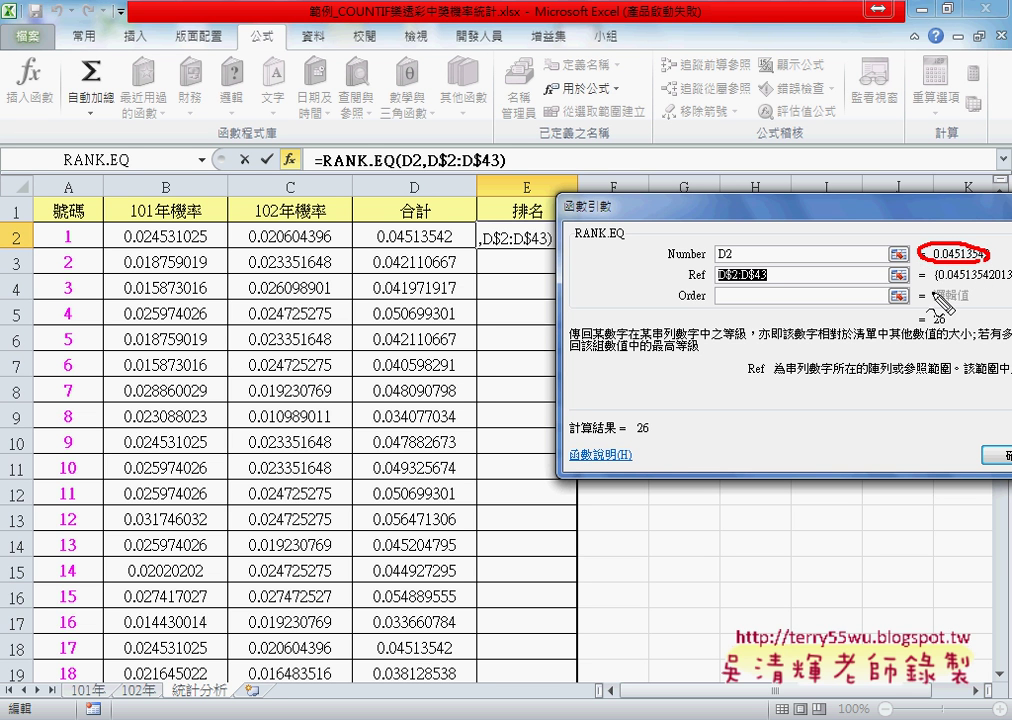
left_click_drag(934, 283, 1008, 283)
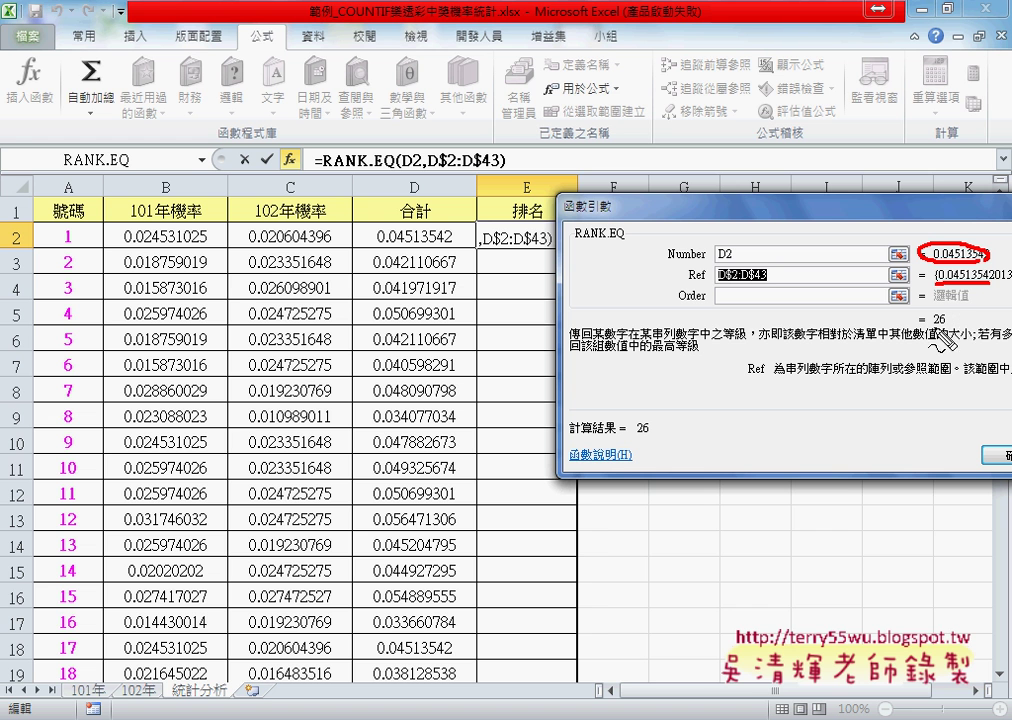
left_click_drag(935, 331, 950, 326)
key("Escape")
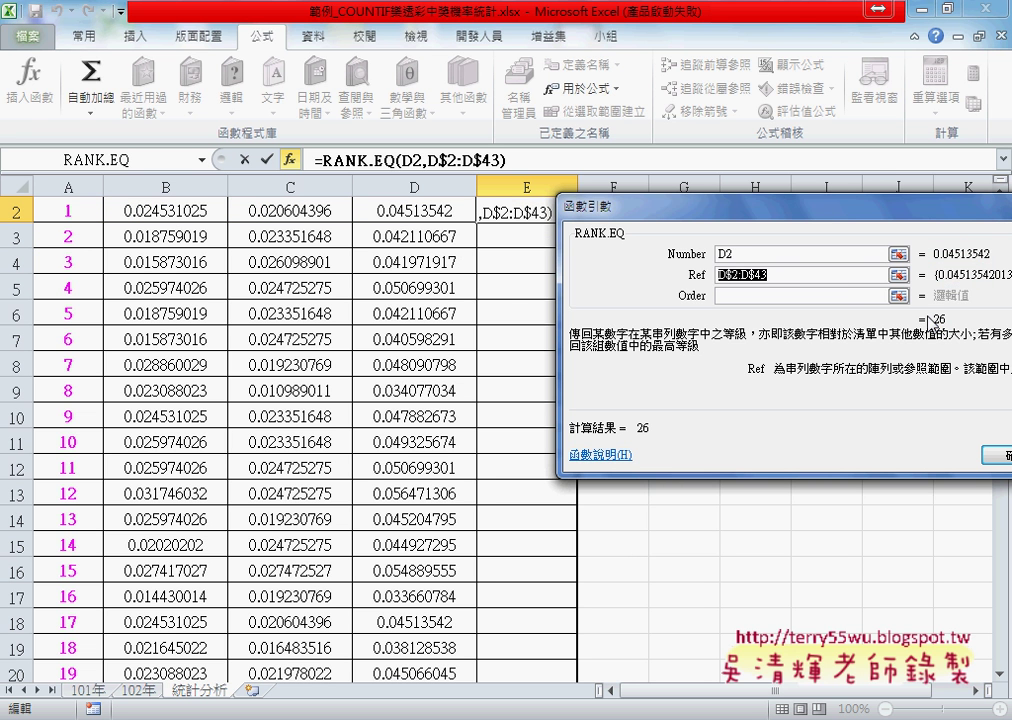
left_click(996, 455)
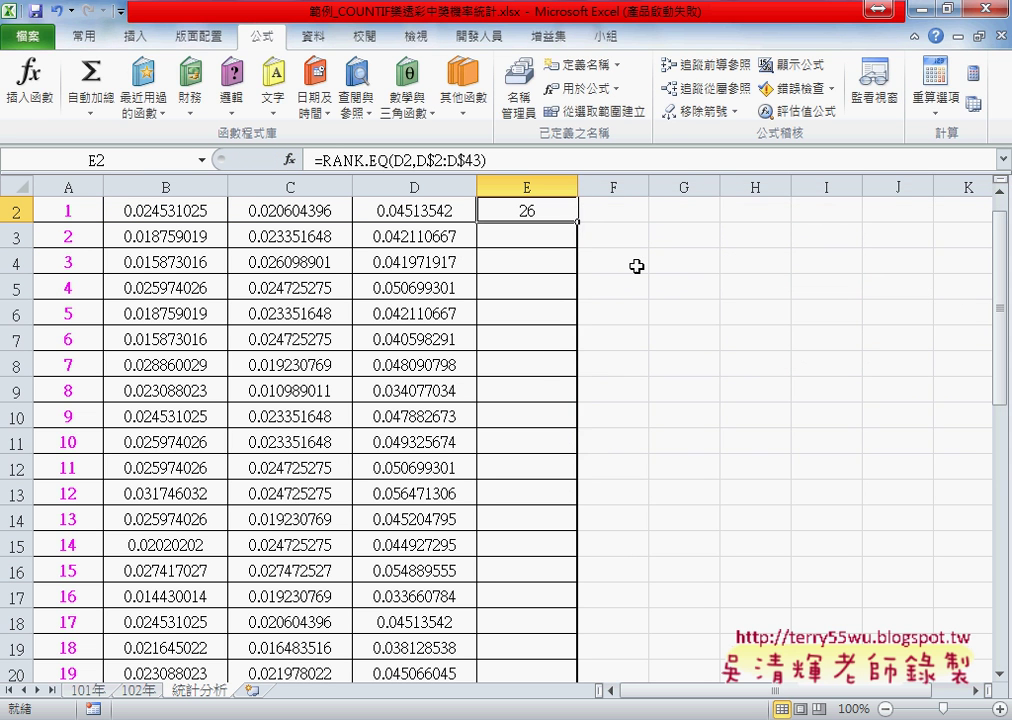
double_click(580, 218)
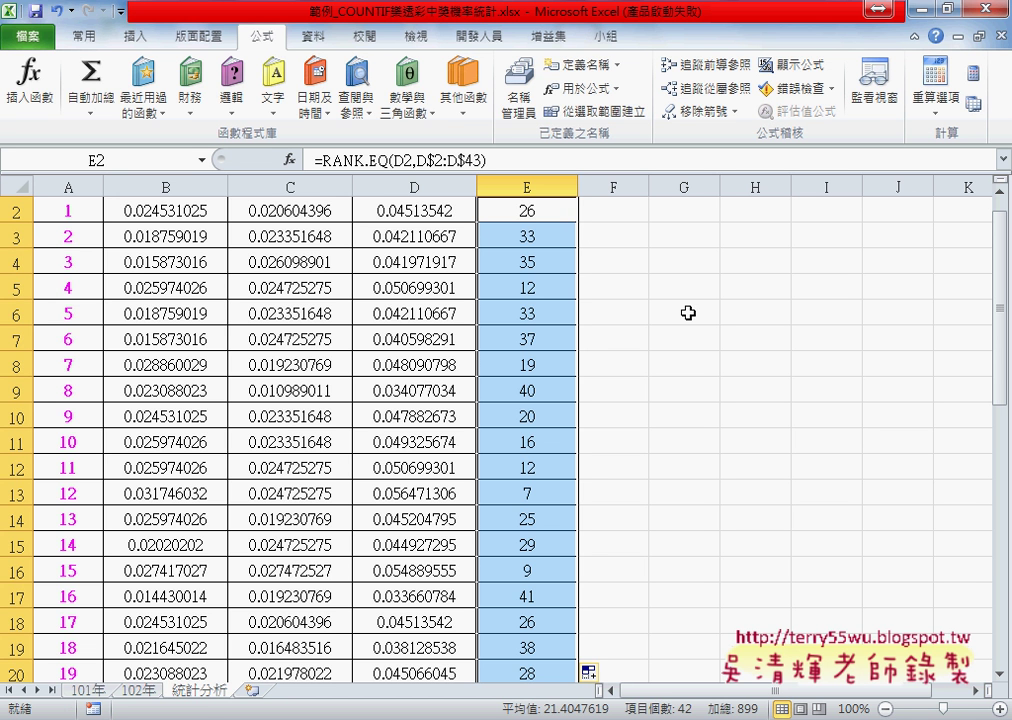
scroll(688, 313, "up", 1)
scroll(686, 316, "down", 1)
scroll(685, 319, "down", 1)
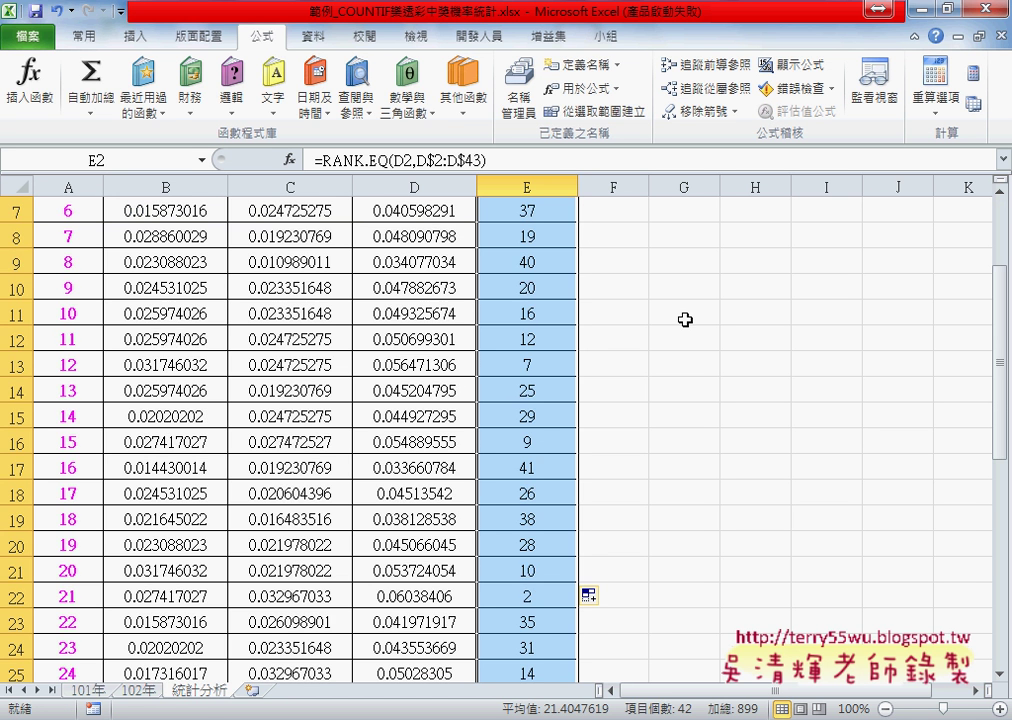
scroll(685, 319, "down", 1)
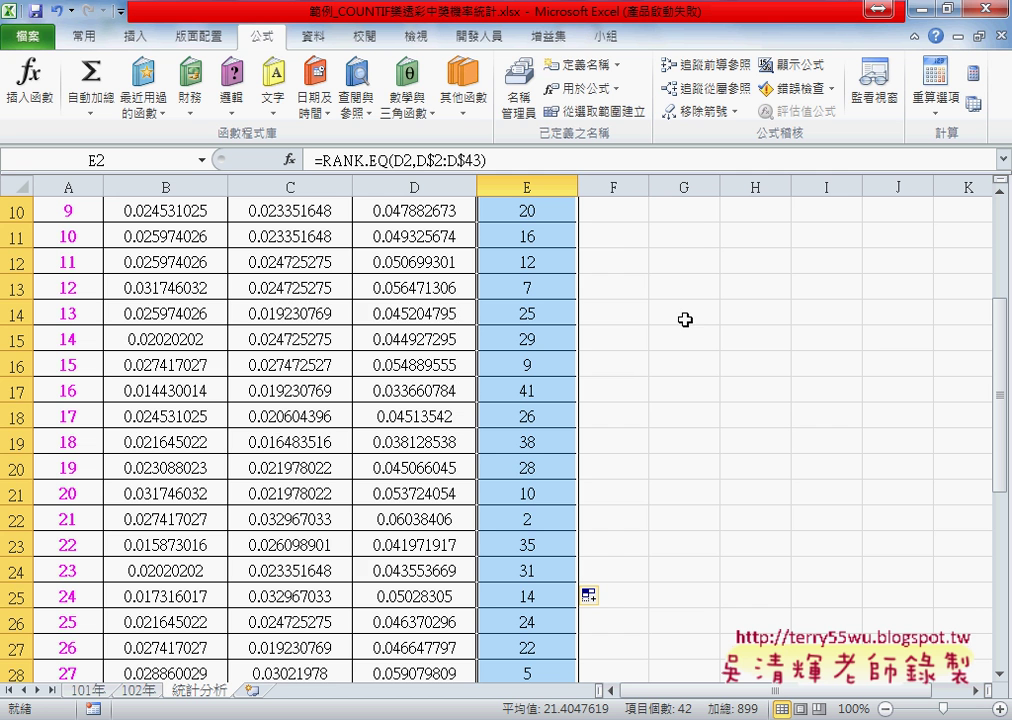
scroll(587, 570, "down", 3)
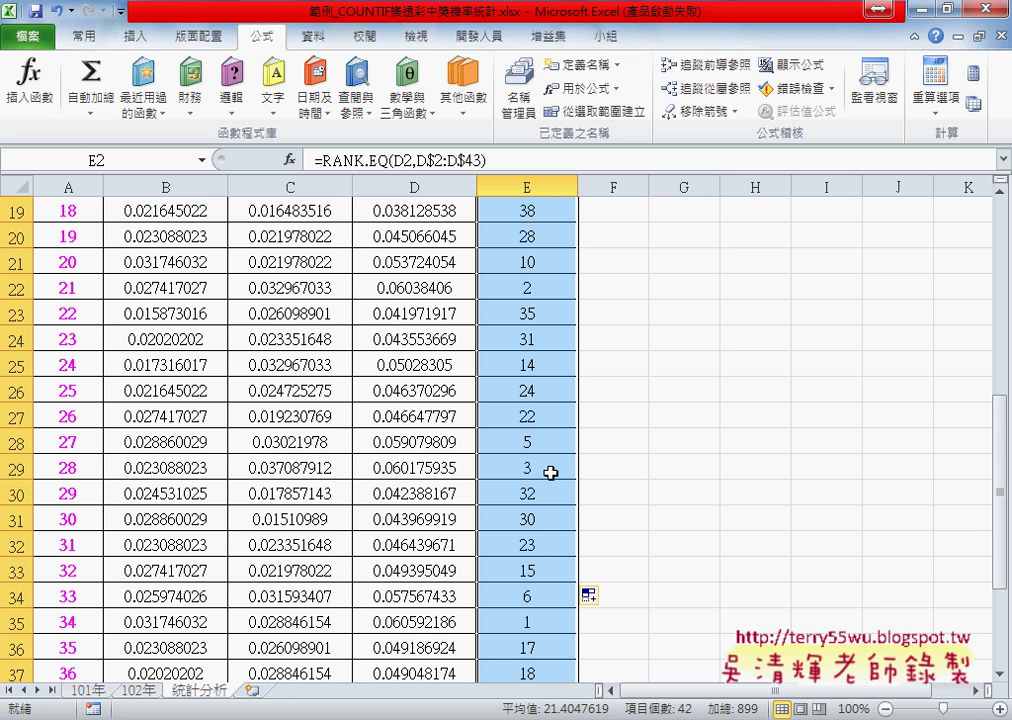
scroll(600, 487, "up", 1)
scroll(600, 487, "up", 2)
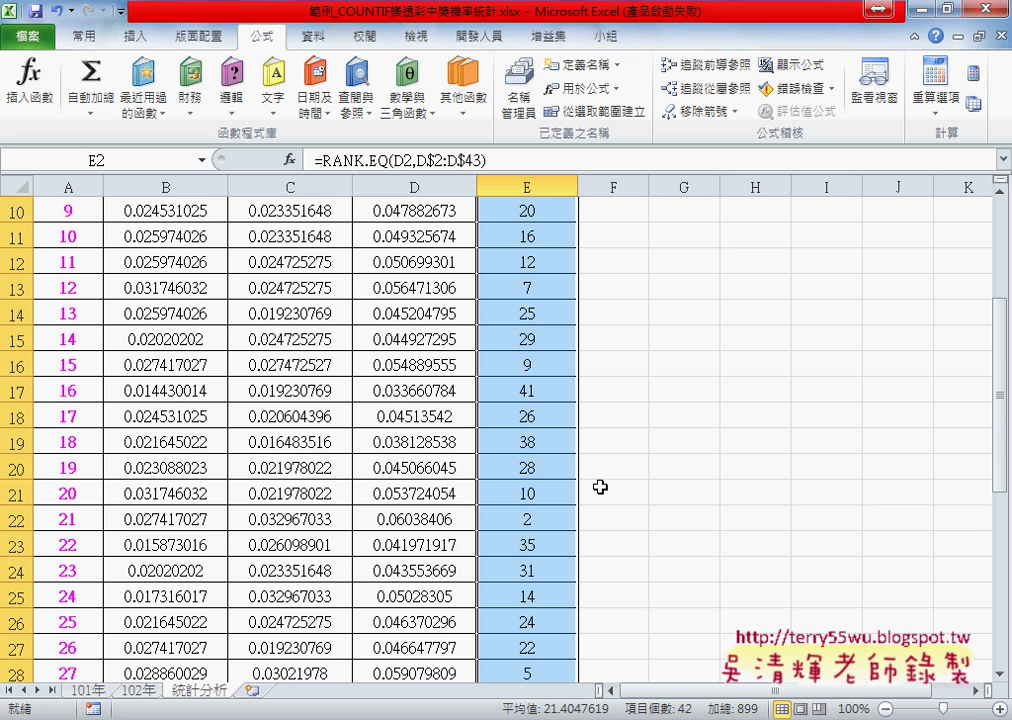
scroll(600, 487, "up", 1)
scroll(600, 487, "up", 2)
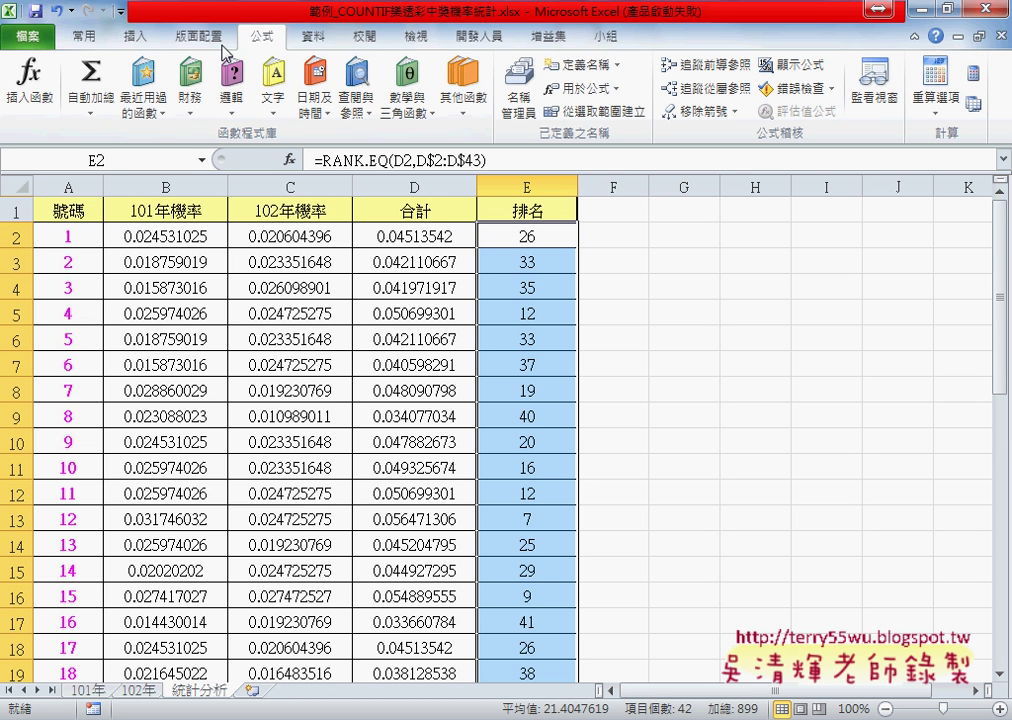
- Start a new conditional formatting rule for cell values less than or equal to 7
left_click(68, 37)
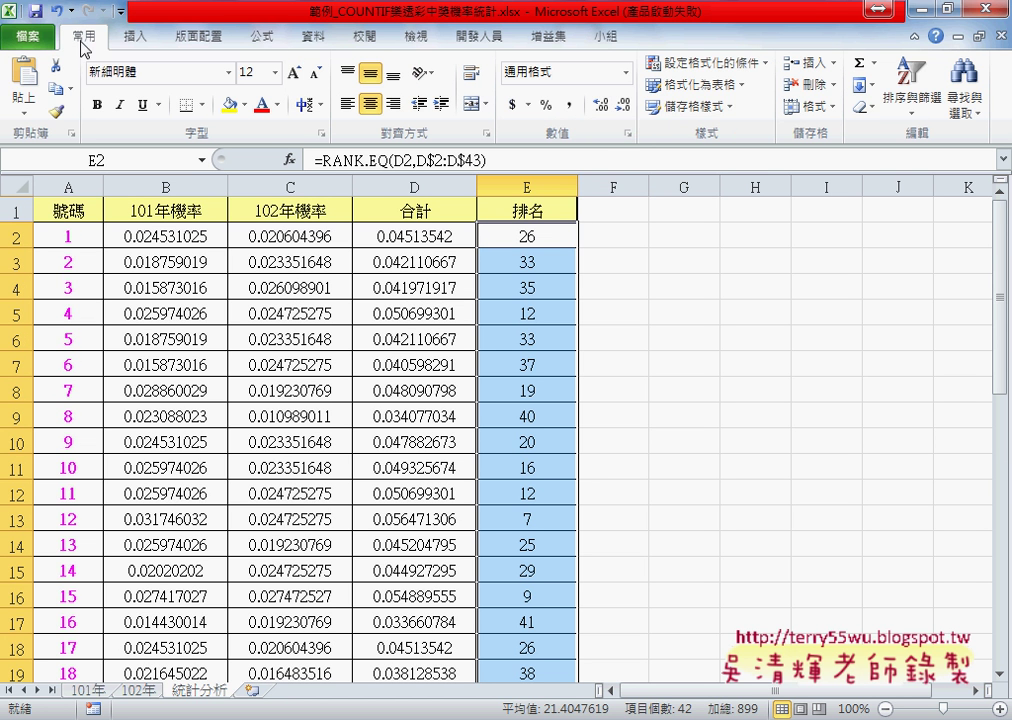
left_click(691, 86)
left_click(691, 86)
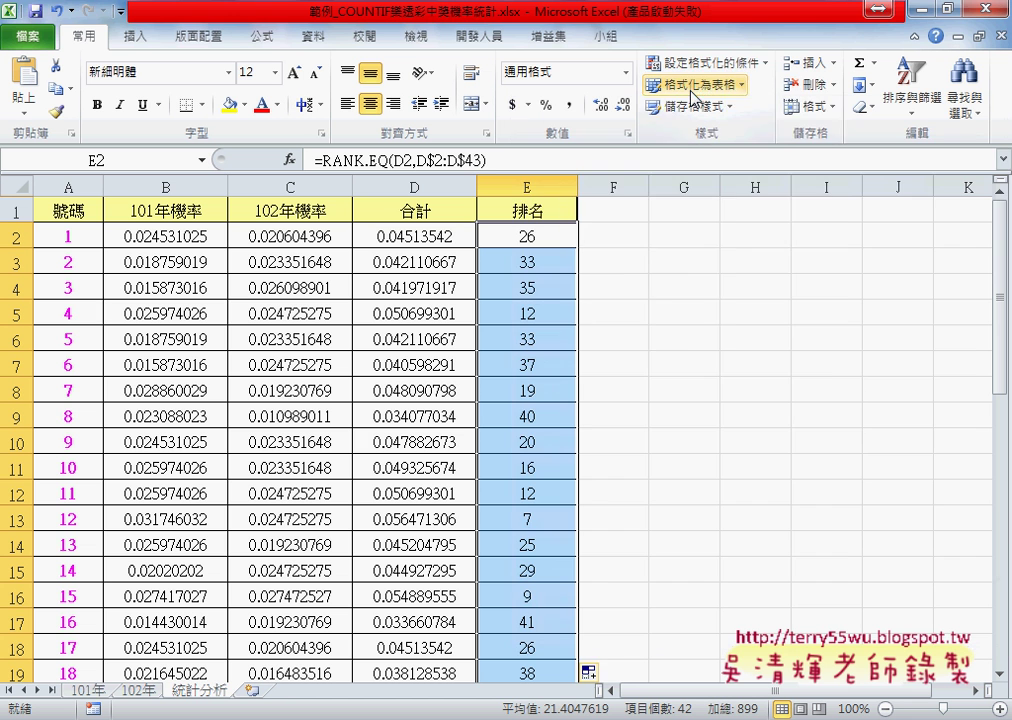
left_click(705, 64)
left_click(722, 311)
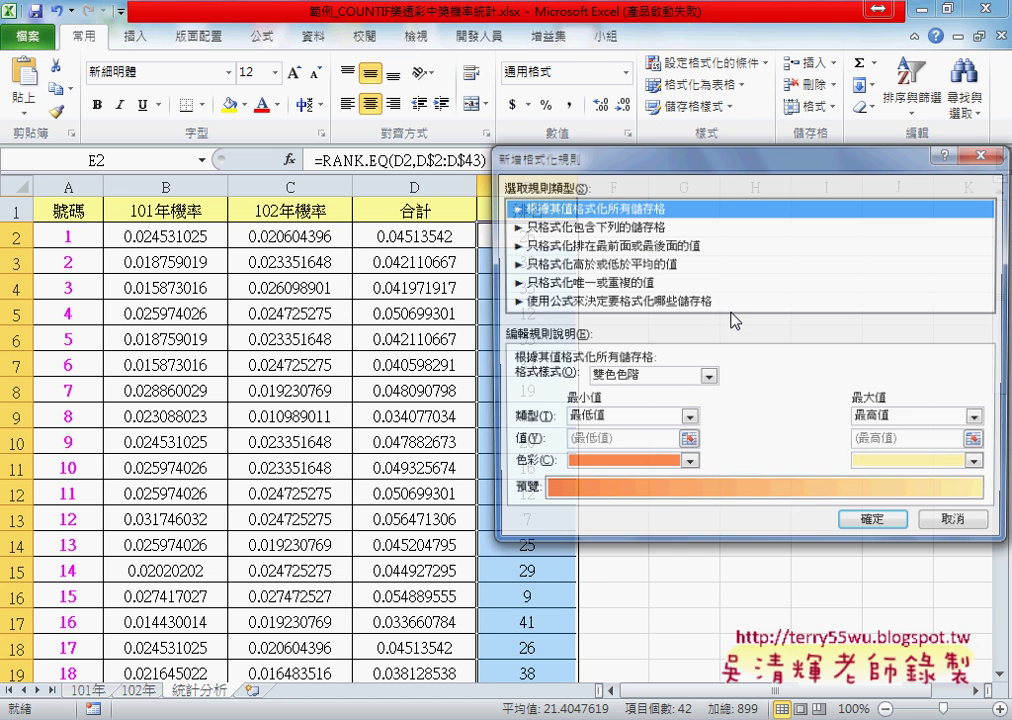
left_click(570, 226)
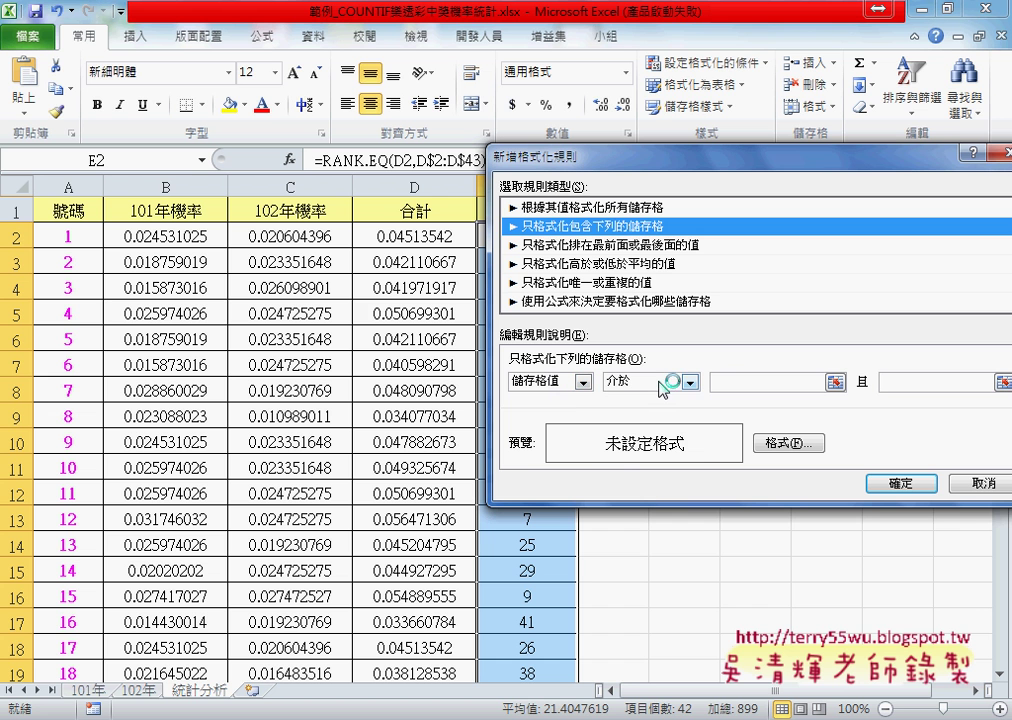
left_click(690, 382)
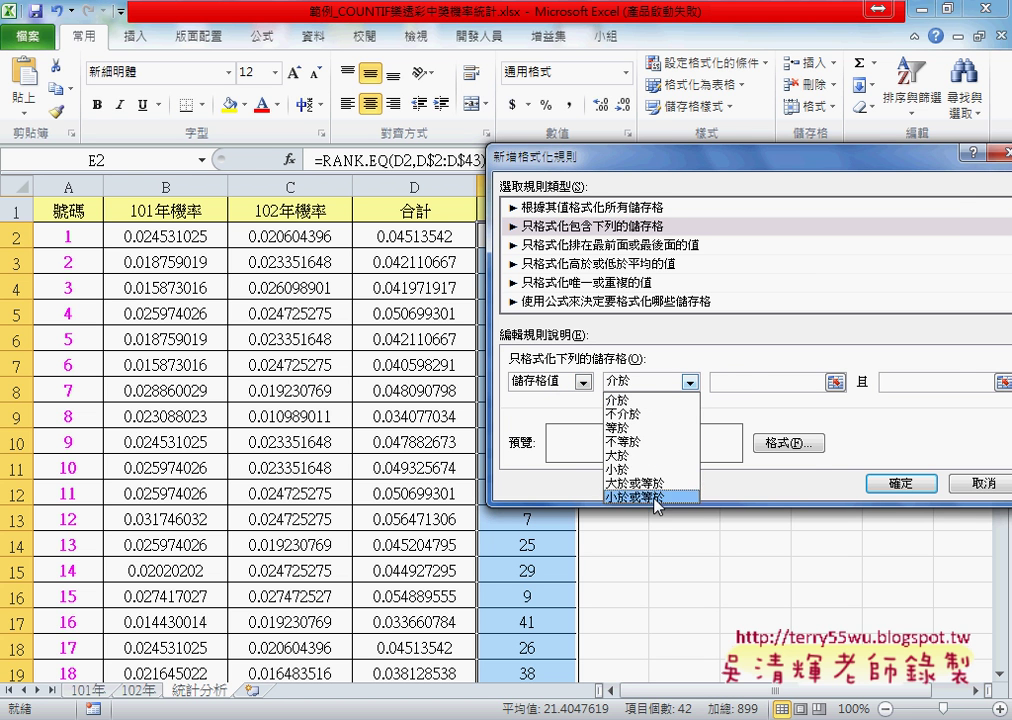
left_click(650, 496)
left_click(747, 383)
type("7")
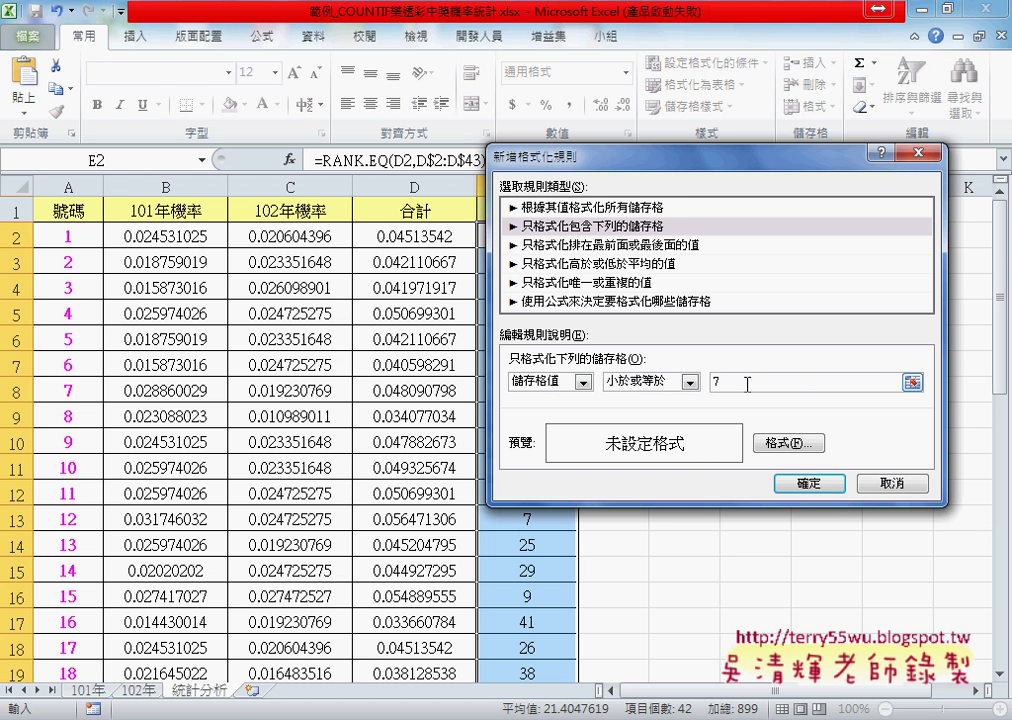
- Format matching ranks with red text and a yellow fill, and apply the rule
left_click(788, 442)
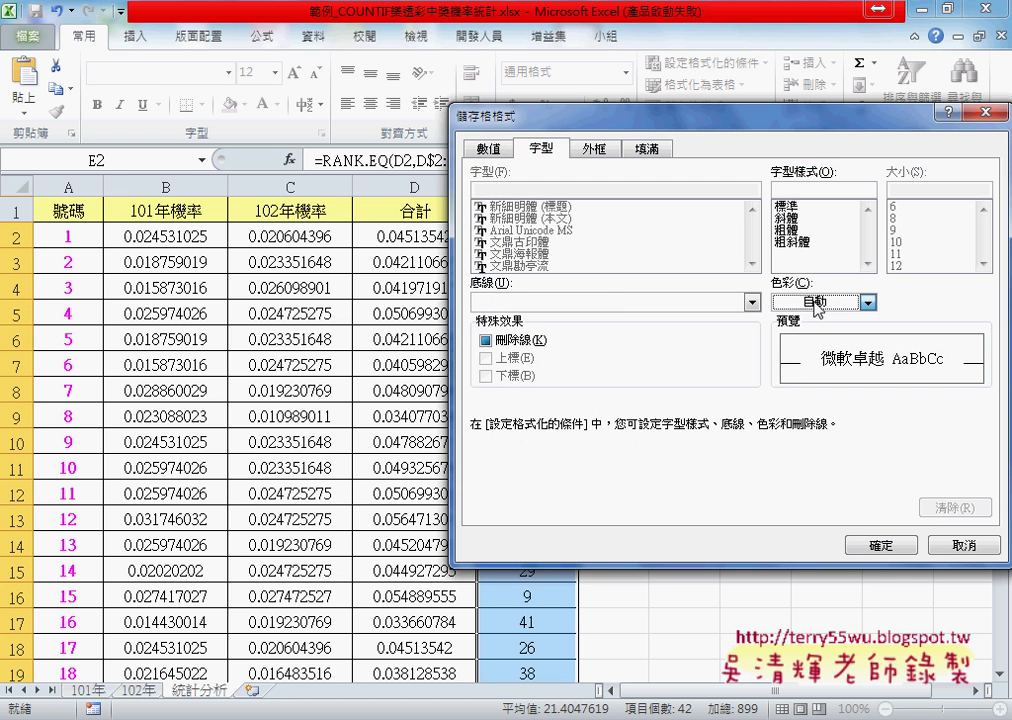
left_click(840, 302)
left_click(816, 474)
left_click(647, 148)
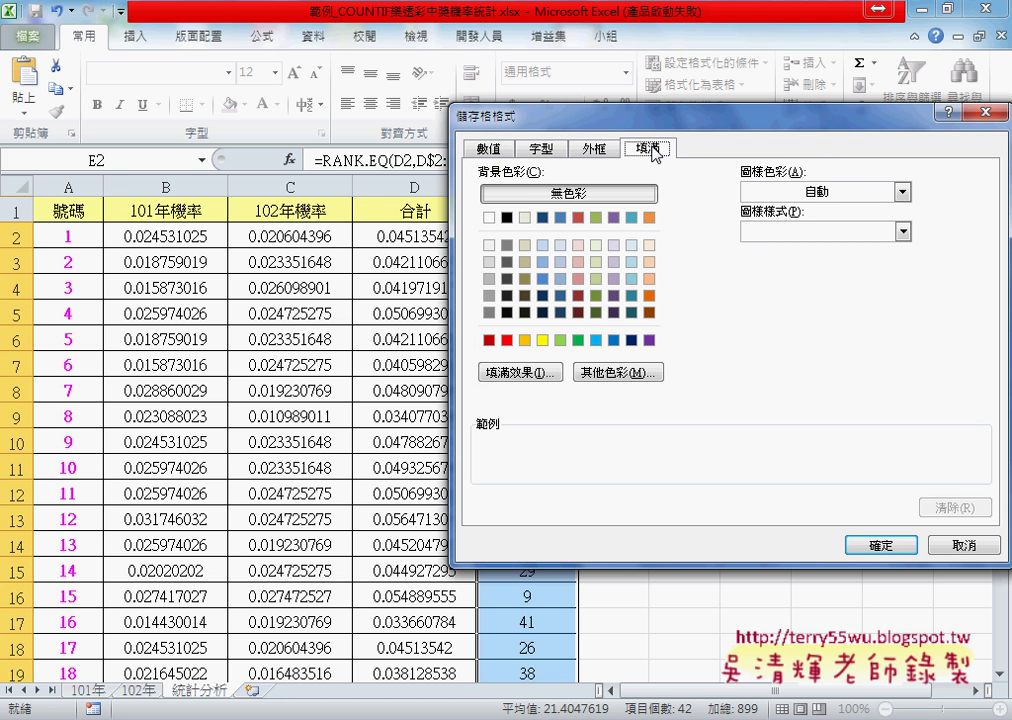
left_click(542, 340)
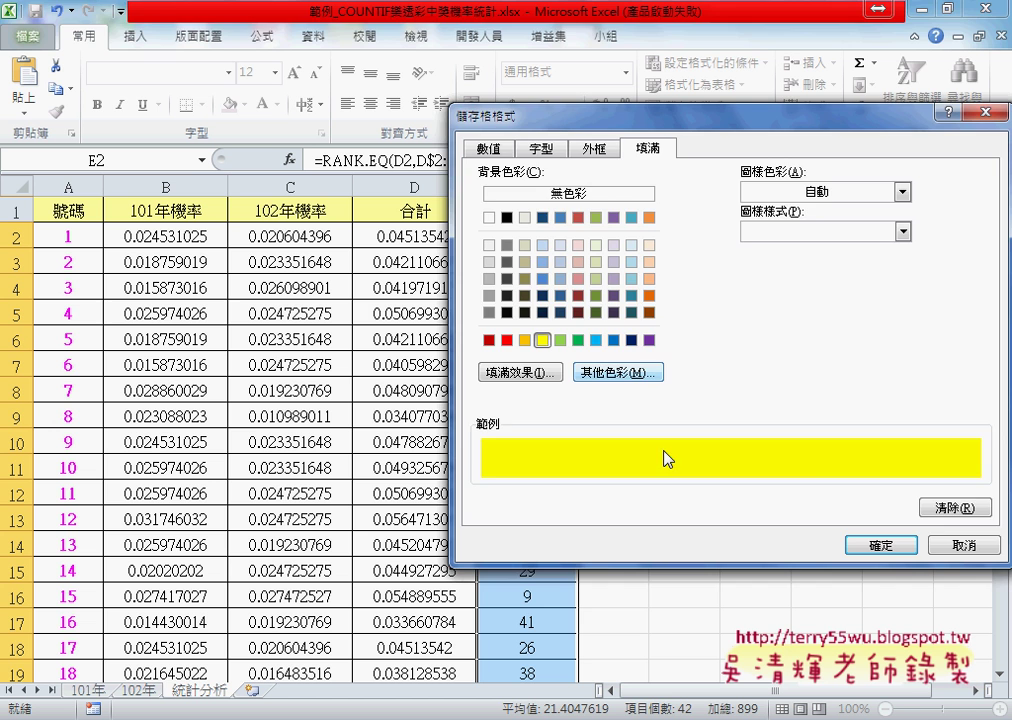
left_click(872, 545)
left_click(810, 545)
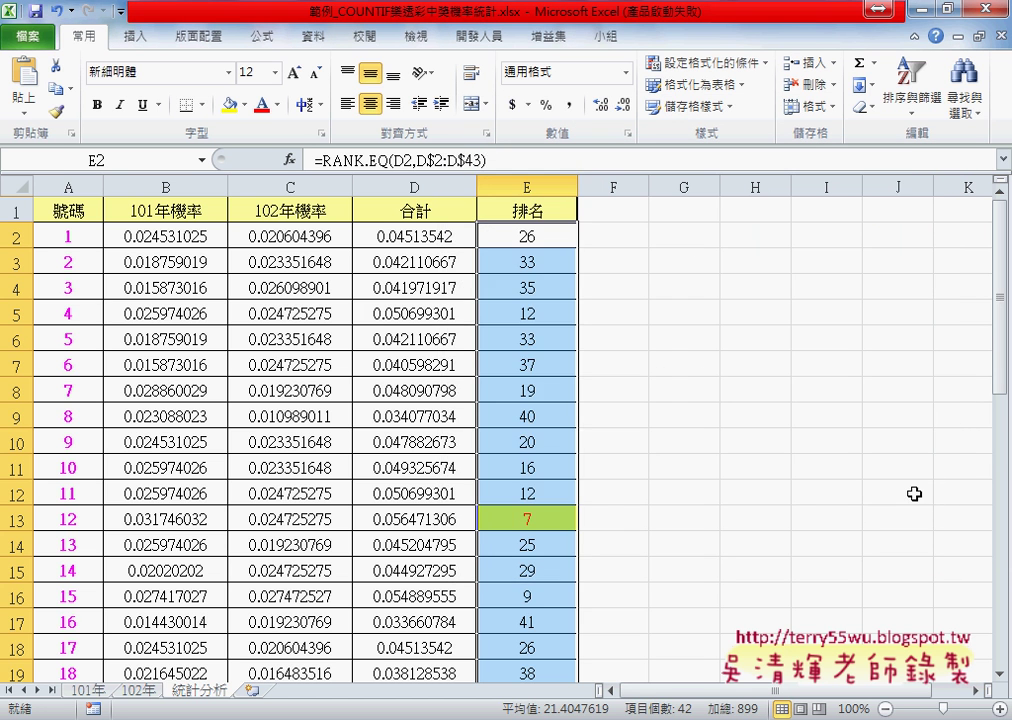
left_click(915, 493)
scroll(915, 493, "down", 3)
scroll(915, 493, "down", 2)
scroll(915, 493, "down", 2)
scroll(915, 493, "down", 1)
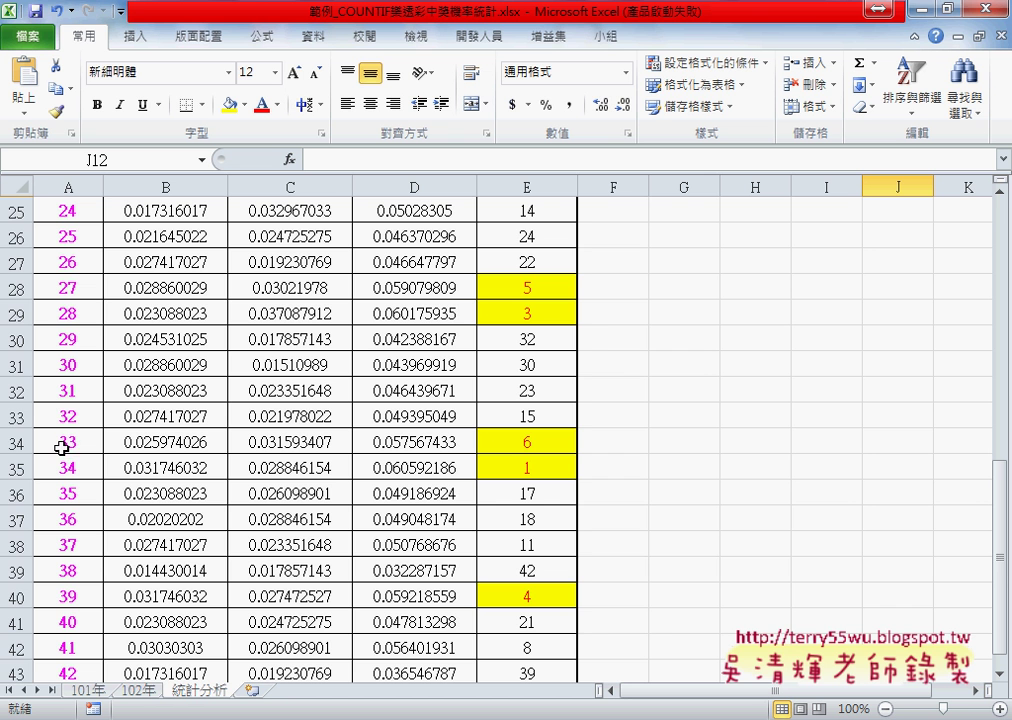
scroll(66, 449, "down", 1)
scroll(66, 449, "down", 1)
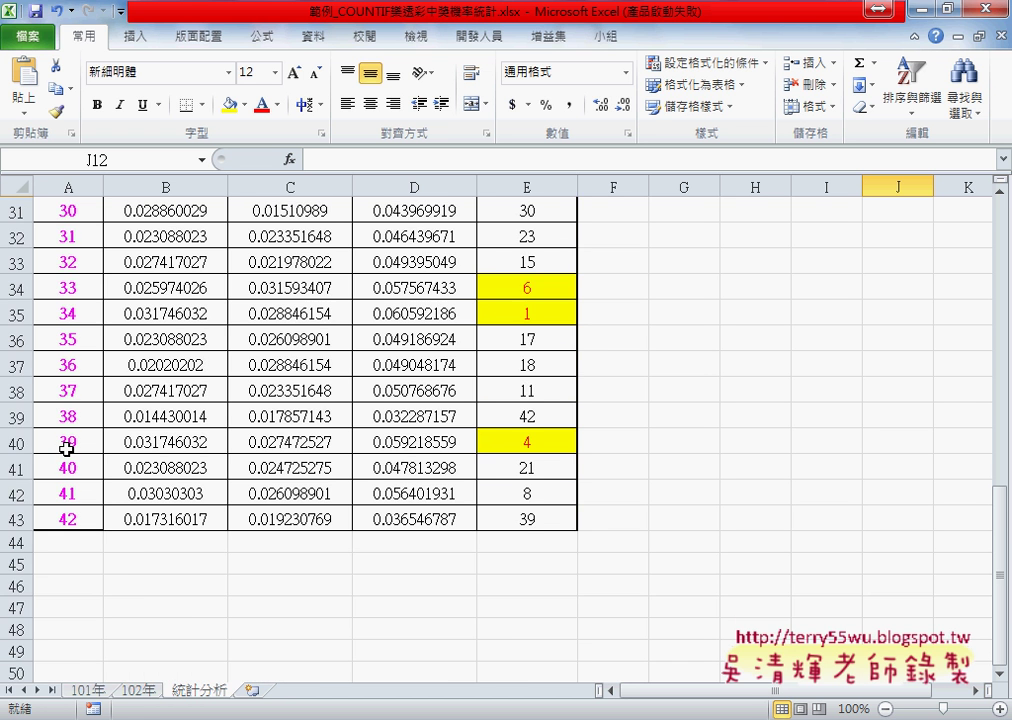
scroll(66, 449, "up", 1)
scroll(66, 449, "up", 2)
scroll(66, 449, "up", 2)
scroll(66, 449, "up", 2)
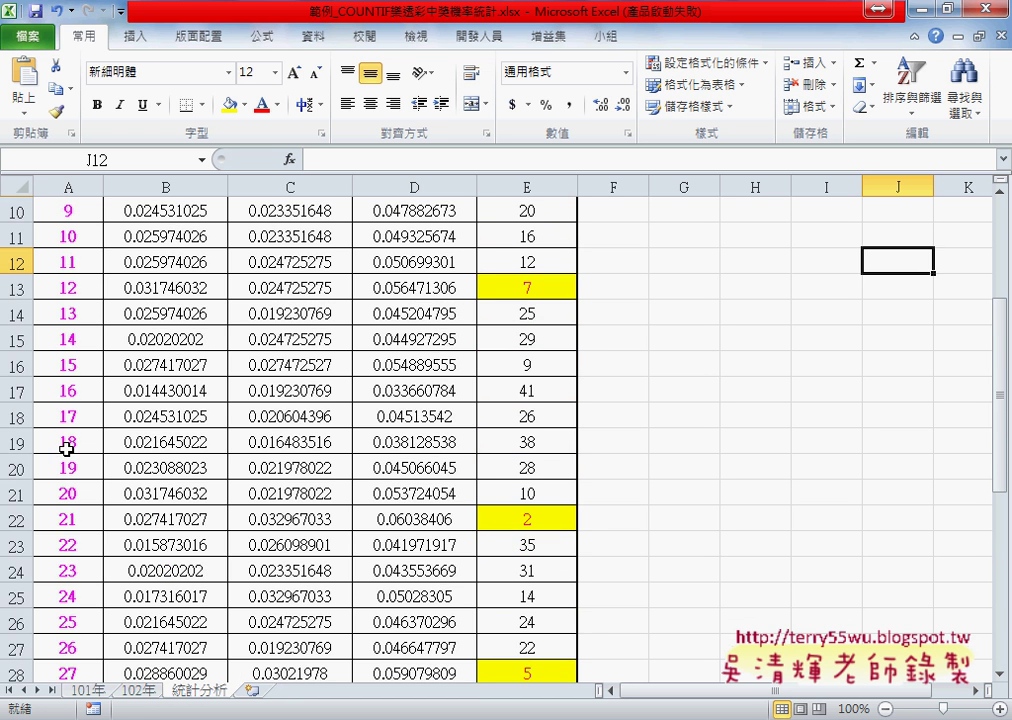
scroll(66, 449, "up", 2)
scroll(66, 449, "up", 1)
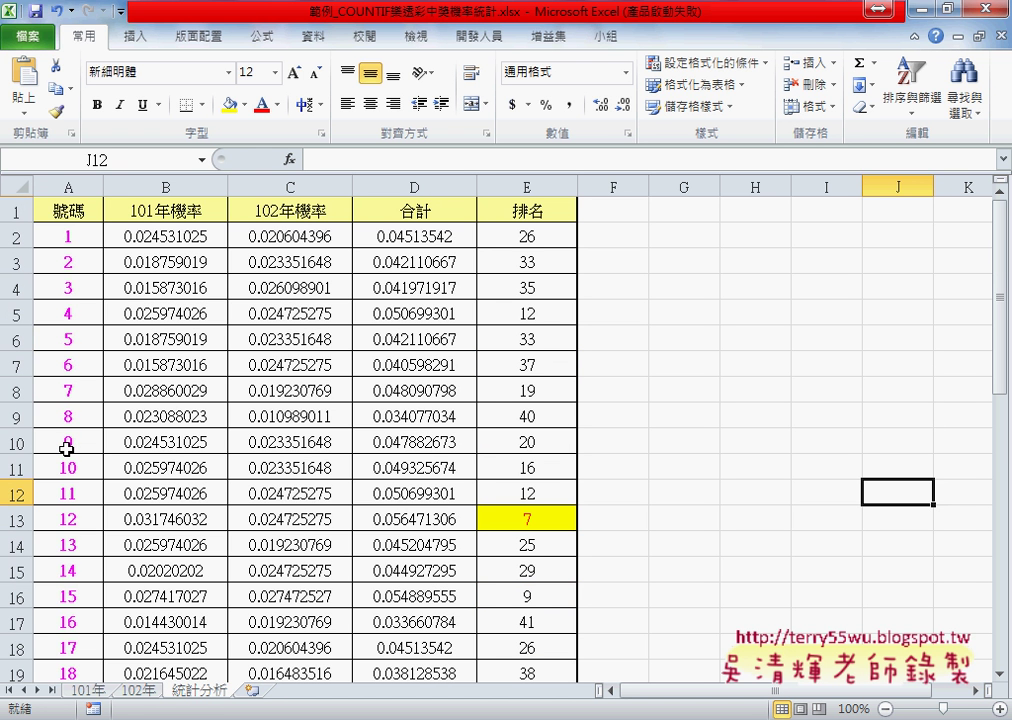
left_click(617, 212)
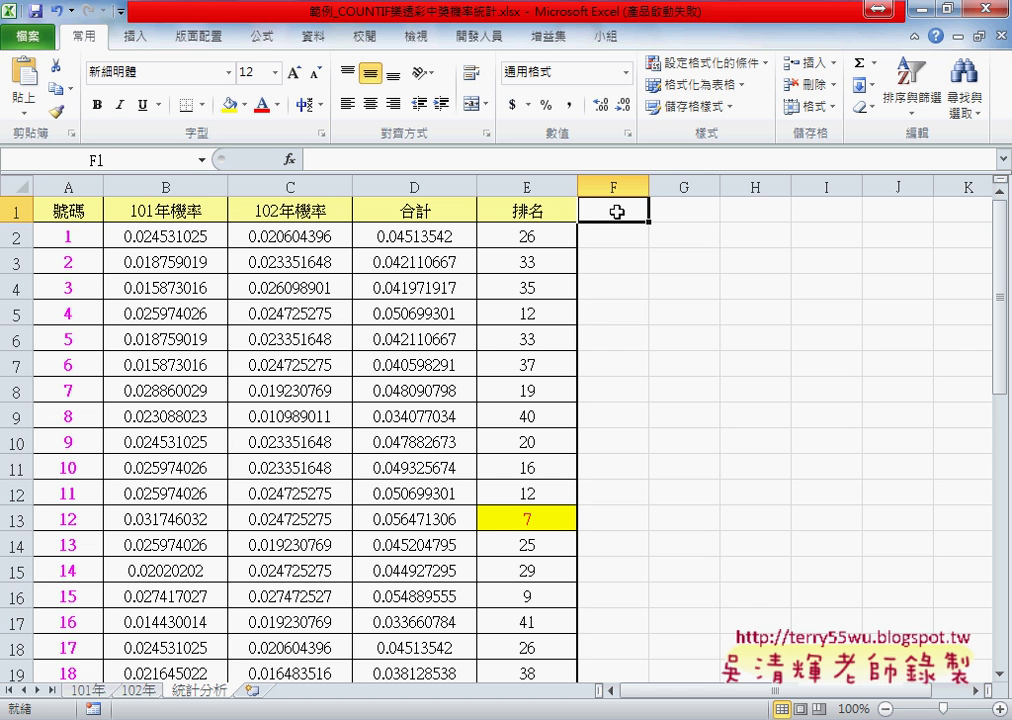
left_click_drag(617, 232, 621, 371)
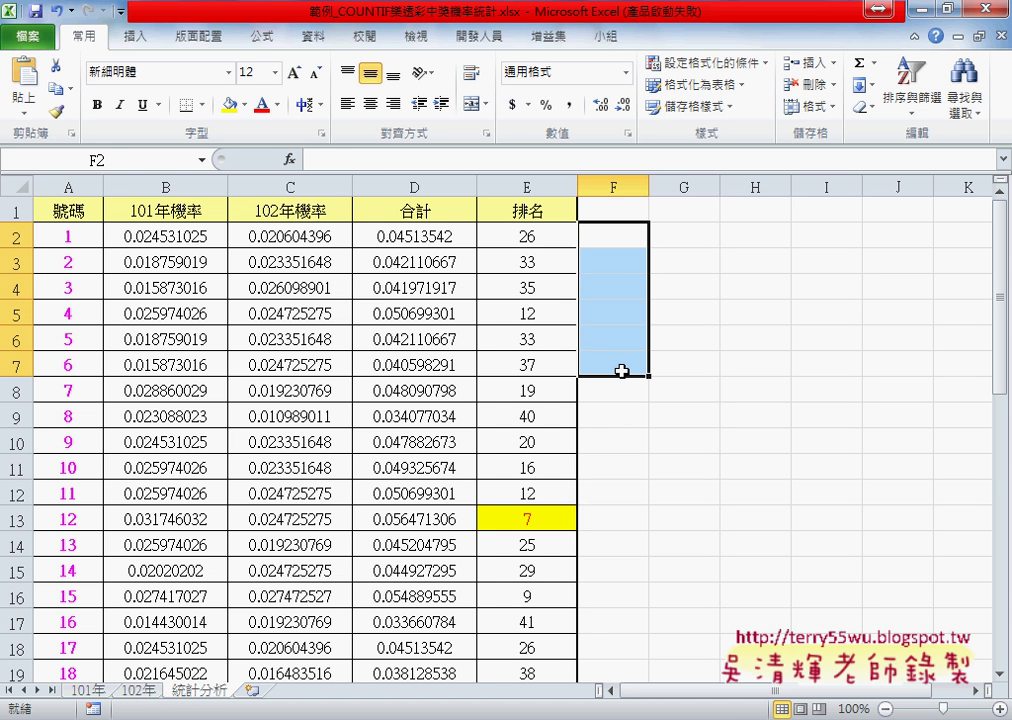
left_click(528, 518)
left_click(67, 520)
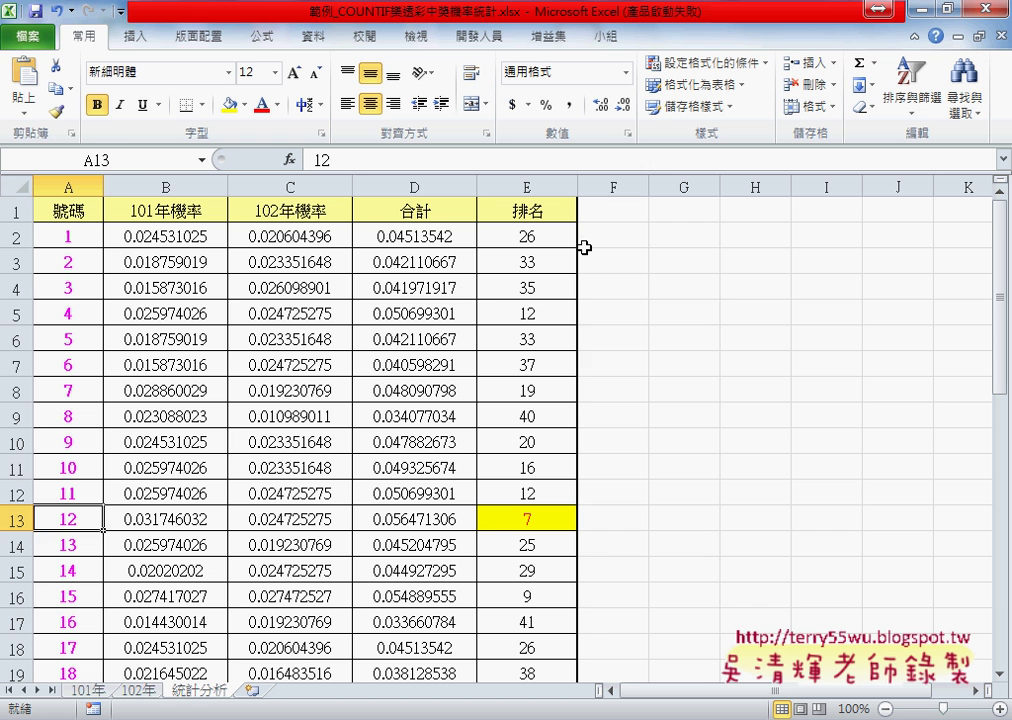
left_click_drag(590, 236, 606, 379)
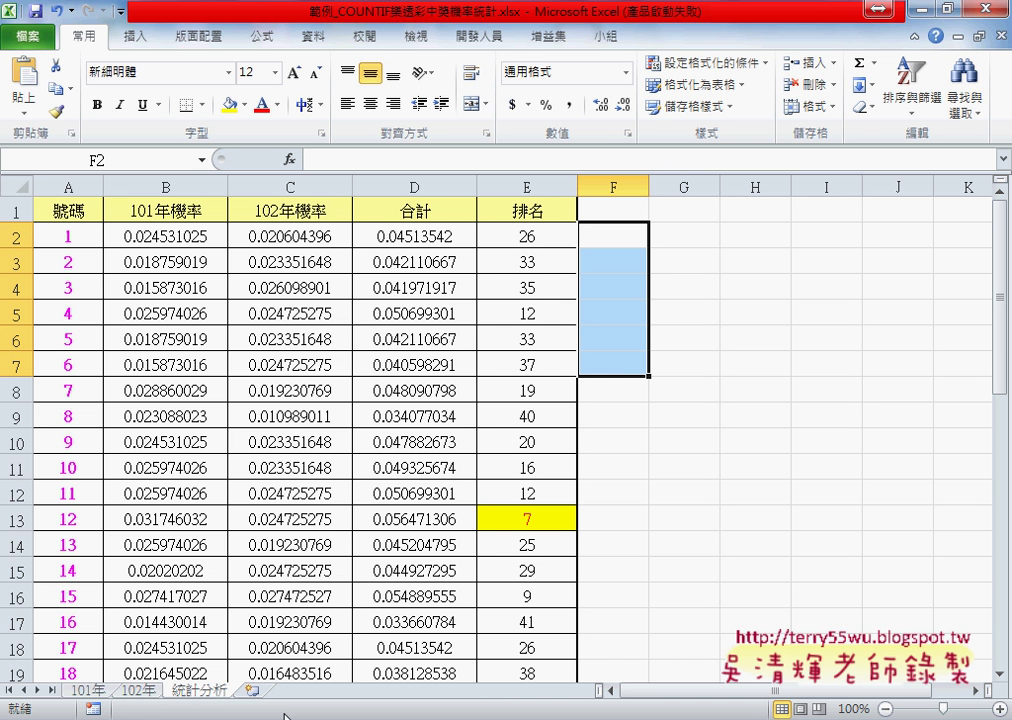
mouse_move(233, 719)
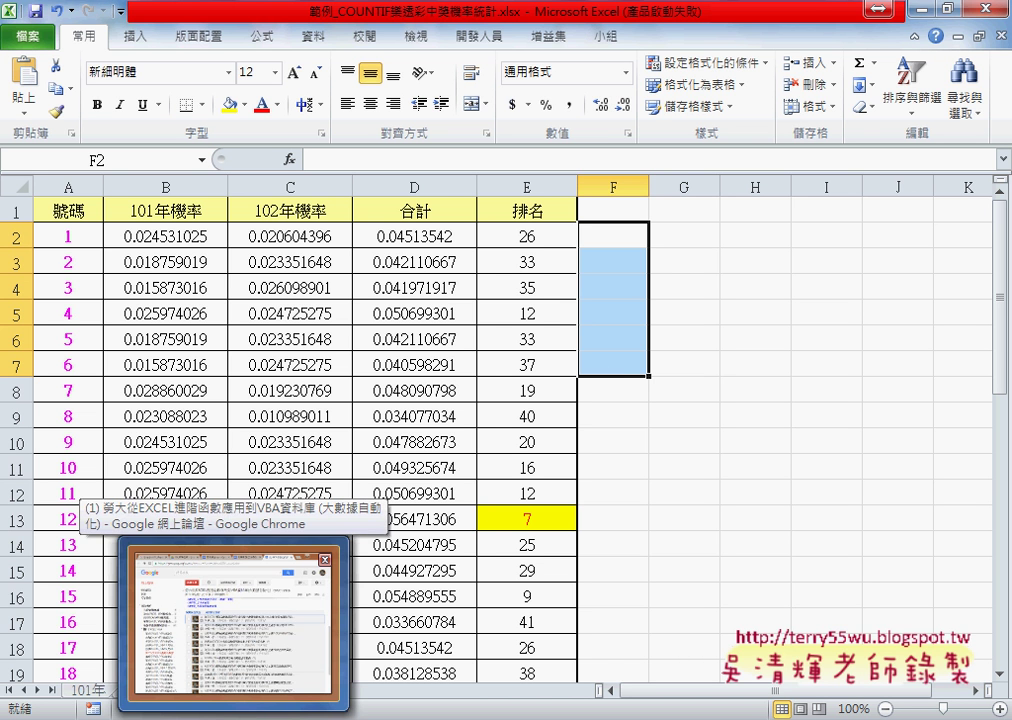
- Open 樂透彩程式碼.docx from the Google Drive tab in Chrome
left_click(240, 620)
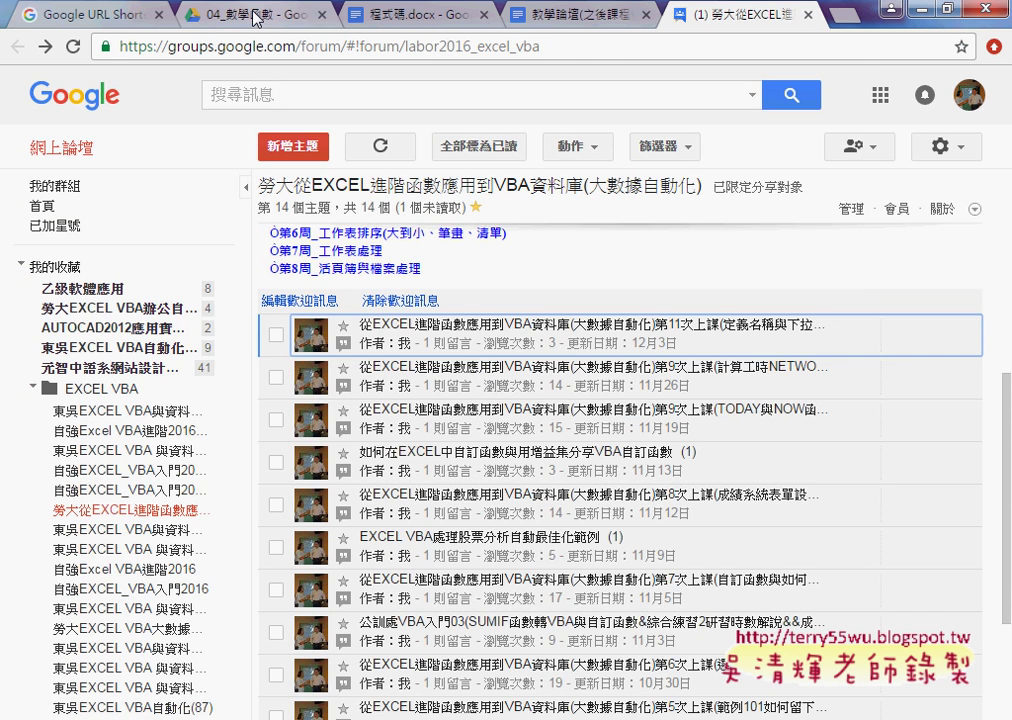
left_click(256, 18)
left_click(287, 296)
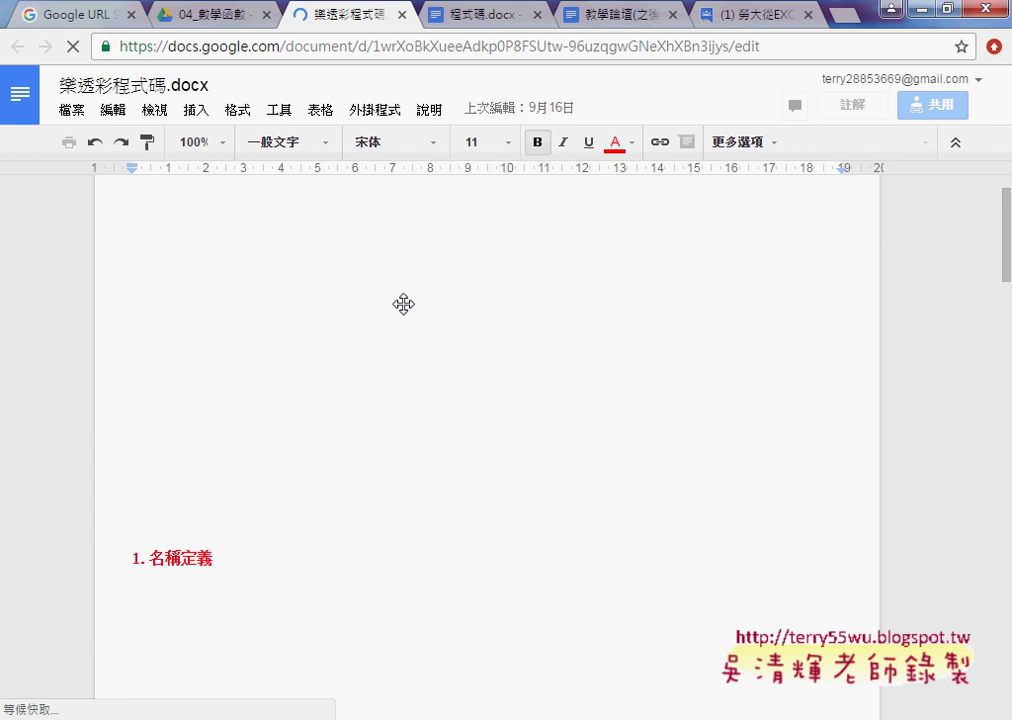
- Select the full Public Sub 前7名() macro, from its header to End Sub, in the VBA listing
scroll(455, 325, "down", 5)
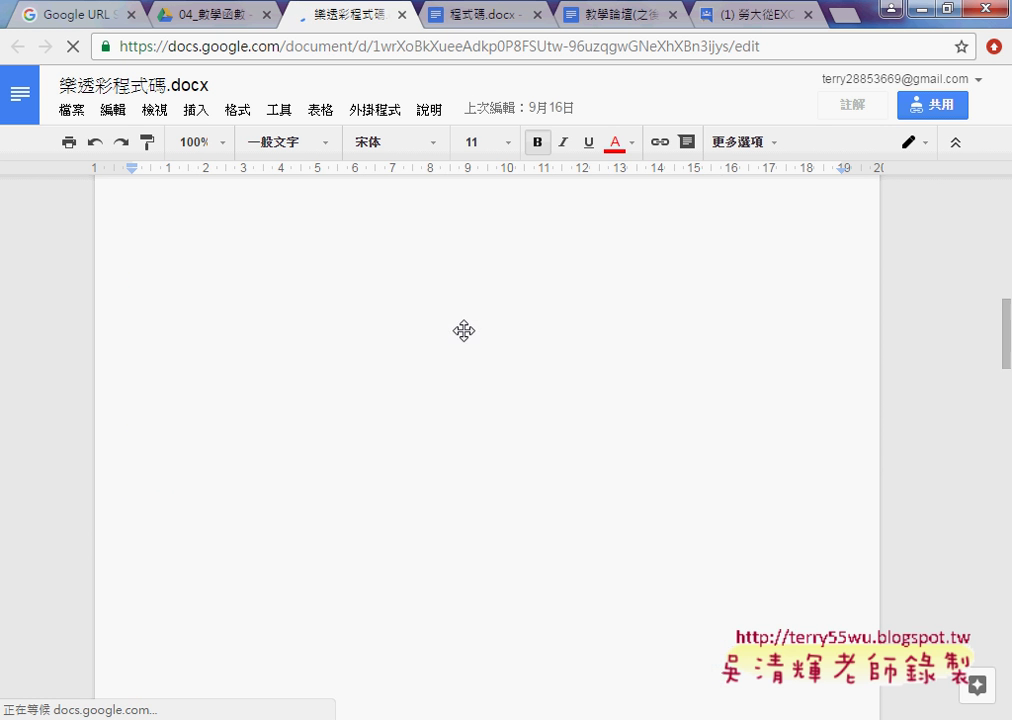
scroll(463, 331, "down", 5)
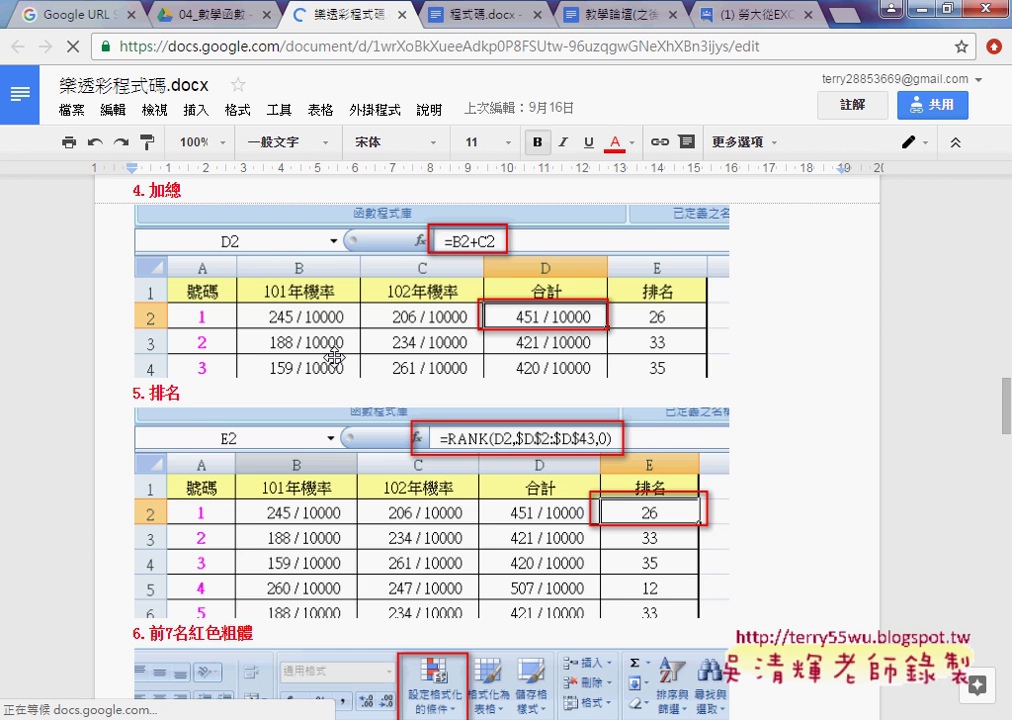
scroll(440, 355, "down", 3)
scroll(435, 360, "down", 4)
scroll(438, 370, "down", 1)
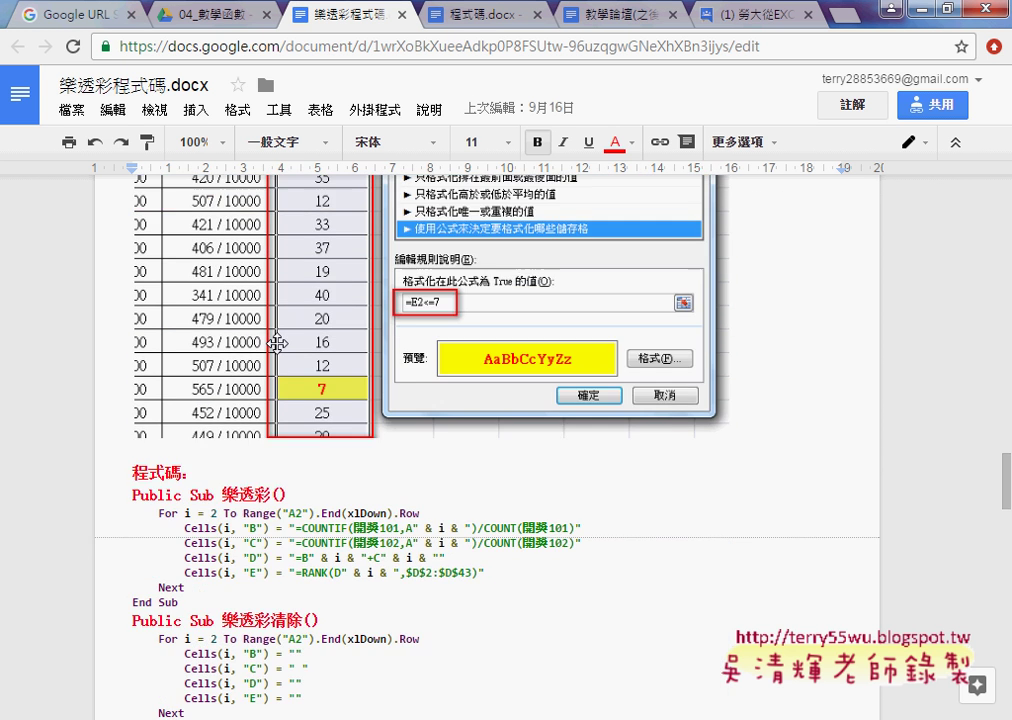
scroll(440, 380, "down", 1)
scroll(445, 390, "down", 3)
scroll(445, 393, "down", 3)
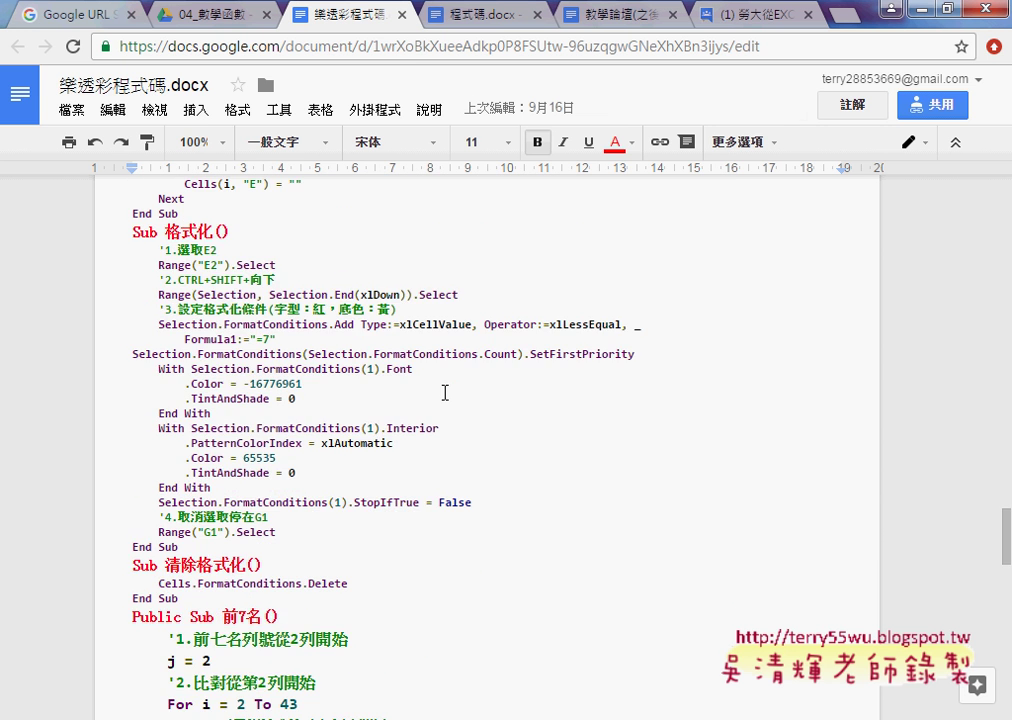
scroll(445, 393, "down", 4)
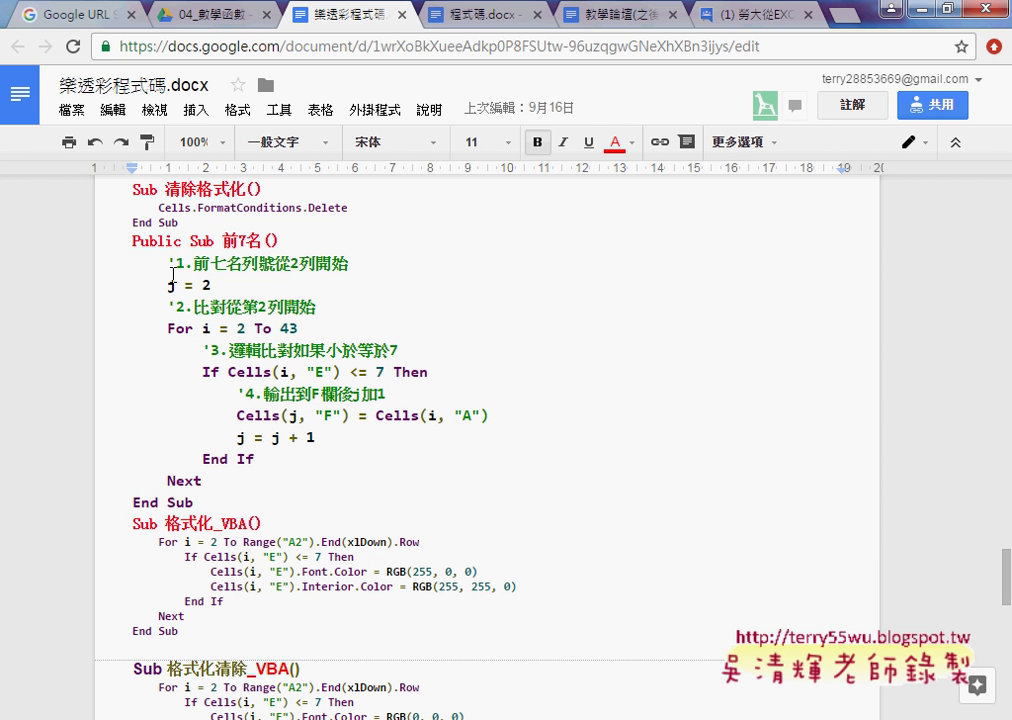
mouse_move(131, 242)
left_mouse_down()
mouse_move(222, 268)
mouse_move(217, 505)
left_mouse_up()
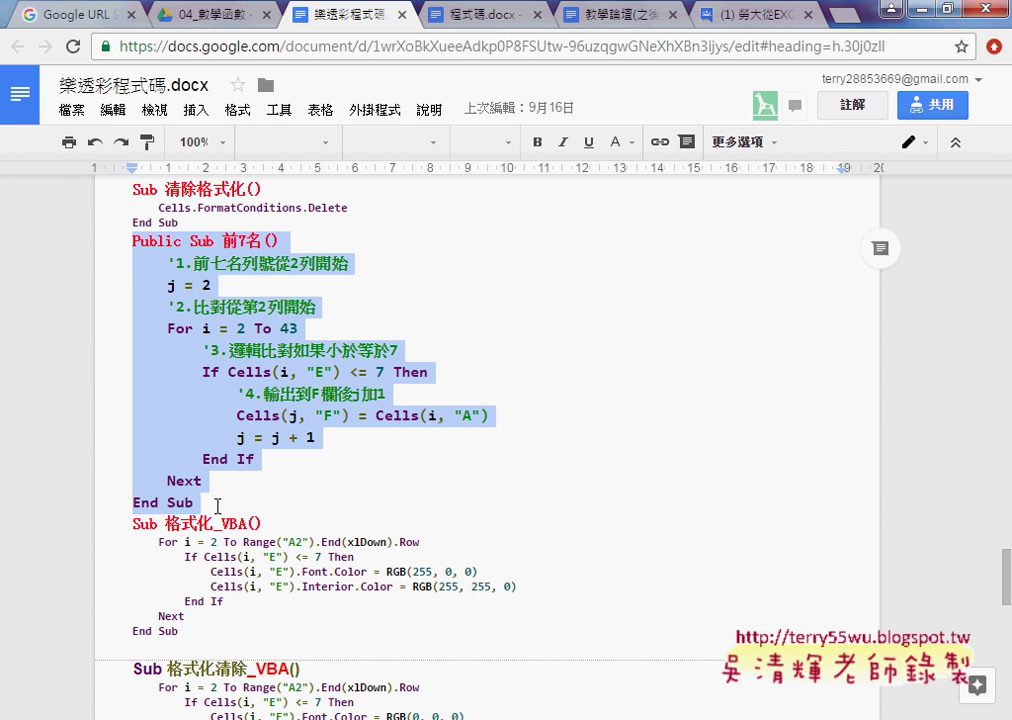